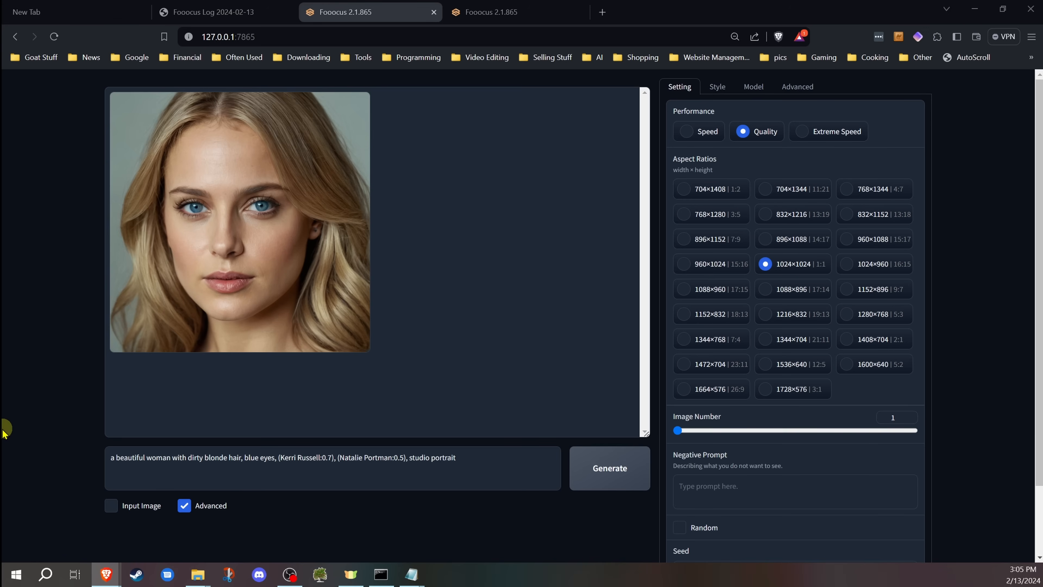
Review the blonde woman portrait prompt and check which styles are enabled for it
{"action": "left_click", "coordinate": [317, 455]}
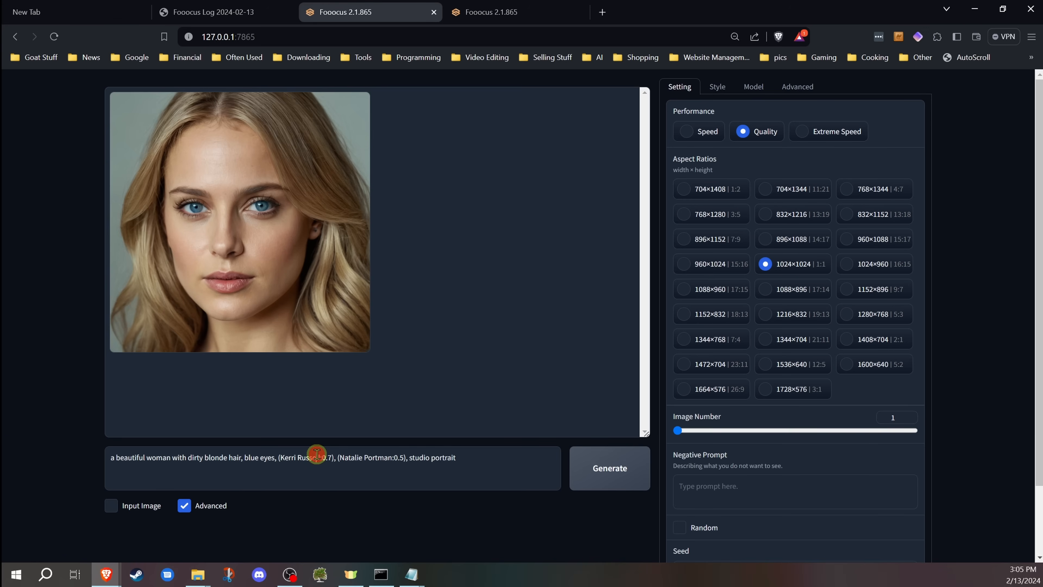
{"action": "left_click", "coordinate": [480, 456]}
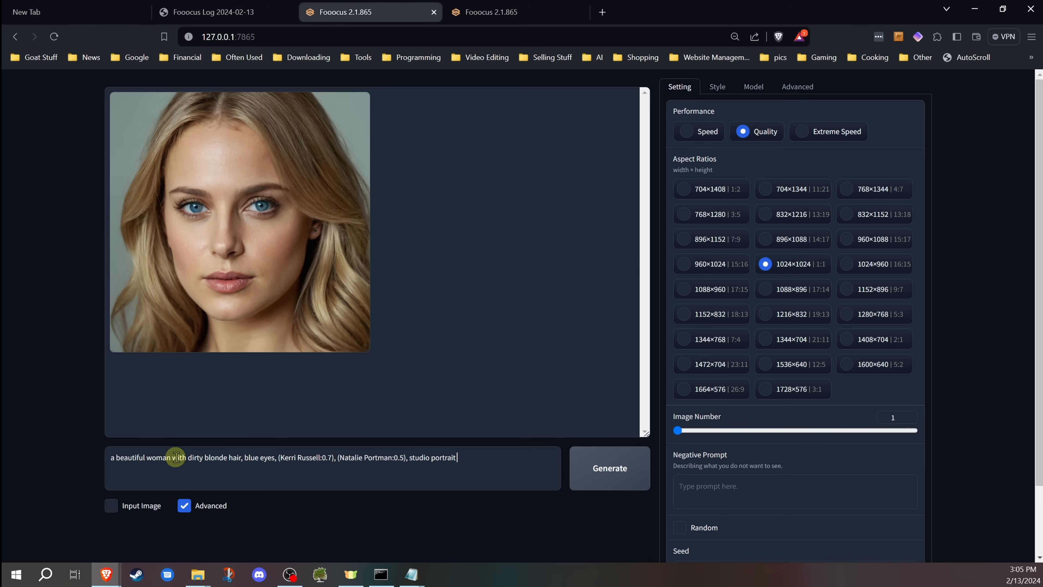
{"action": "left_click", "coordinate": [381, 456]}
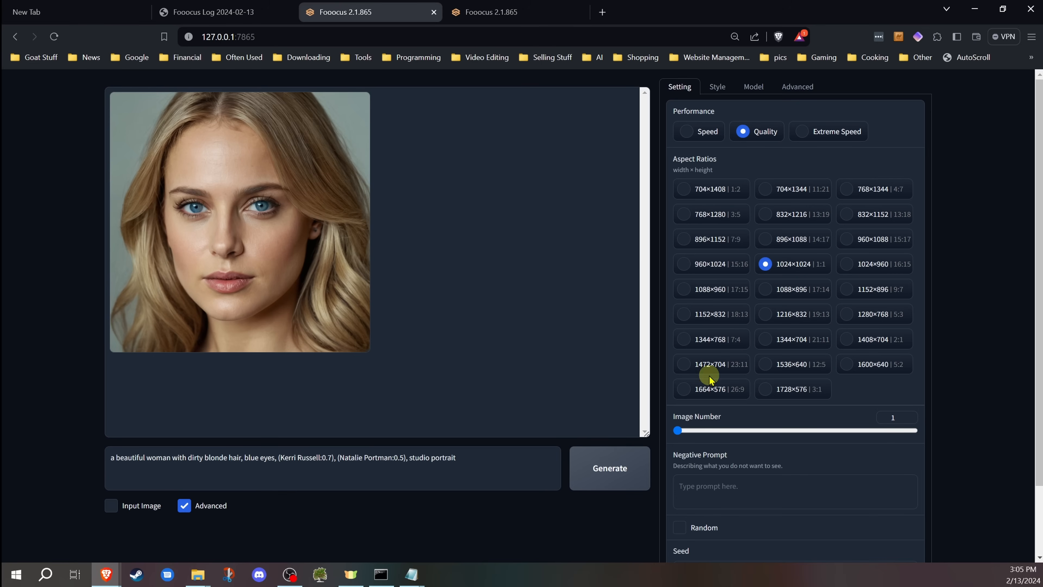
{"action": "left_click", "coordinate": [762, 88]}
{"action": "left_click", "coordinate": [723, 87]}
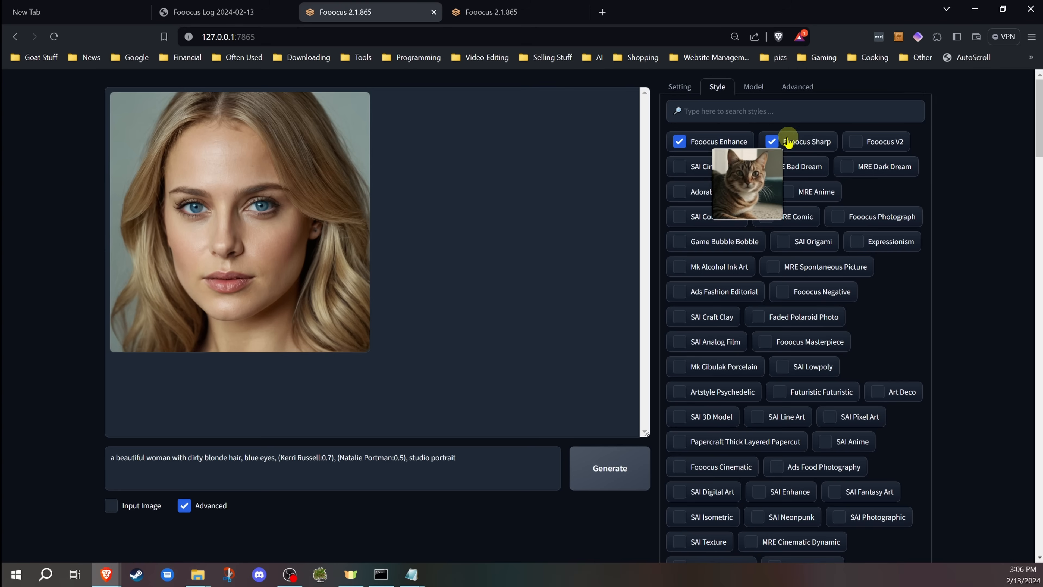
{"action": "left_click", "coordinate": [681, 87]}
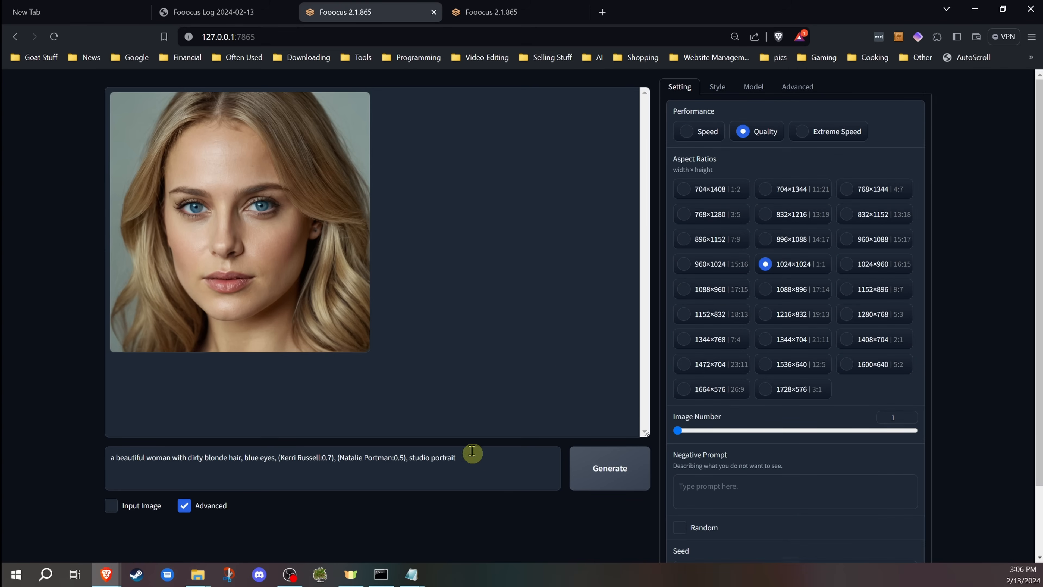
Append ", smile" to the end of the portrait prompt and generate the image
{"action": "left_click", "coordinate": [456, 457]}
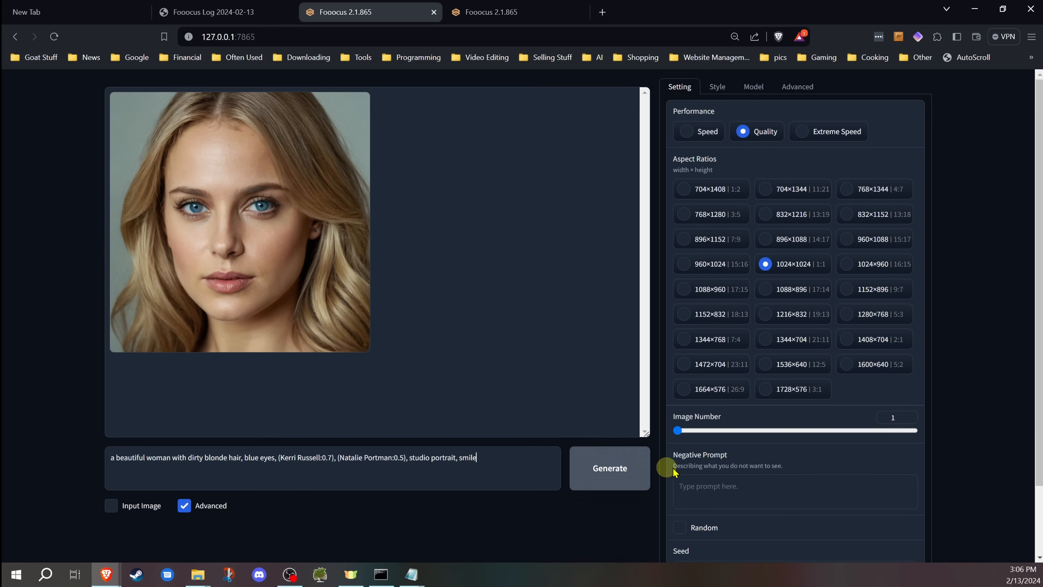
{"action": "scroll", "coordinate": [679, 432], "scroll_direction": "down", "scroll_amount": 2}
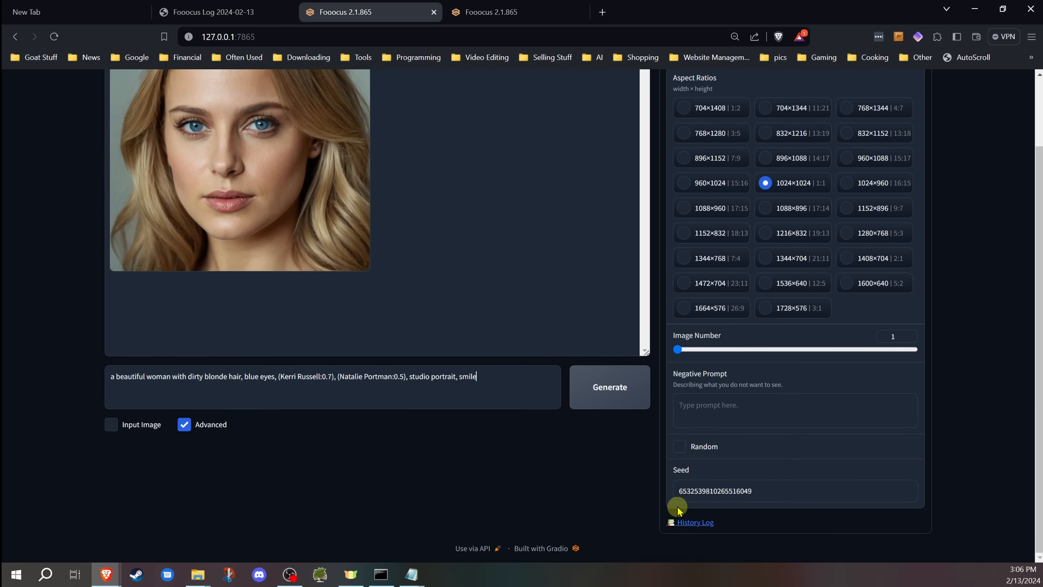
{"action": "scroll", "coordinate": [678, 452], "scroll_direction": "up", "scroll_amount": 2}
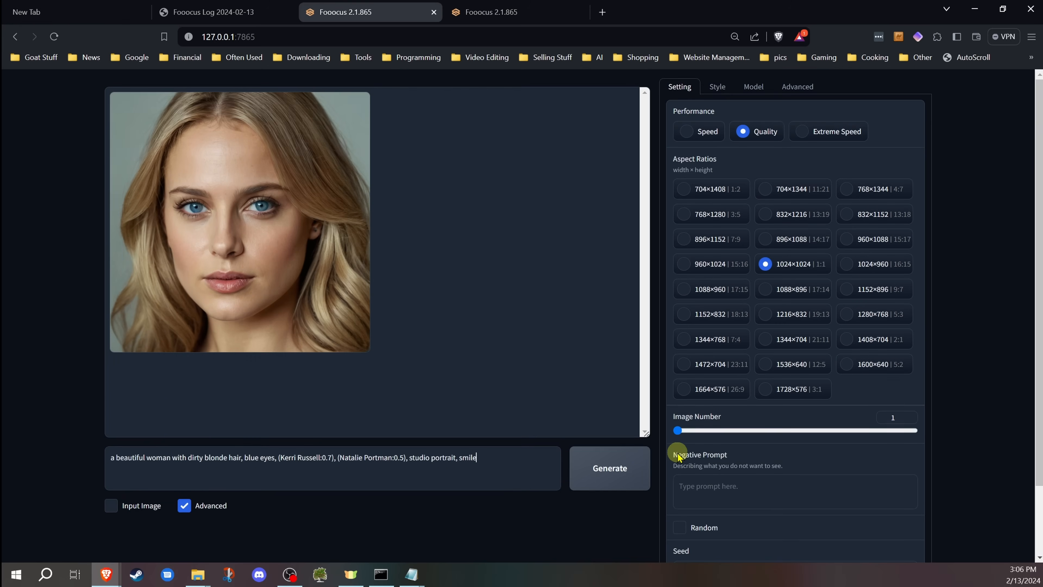
{"action": "left_click", "coordinate": [600, 481]}
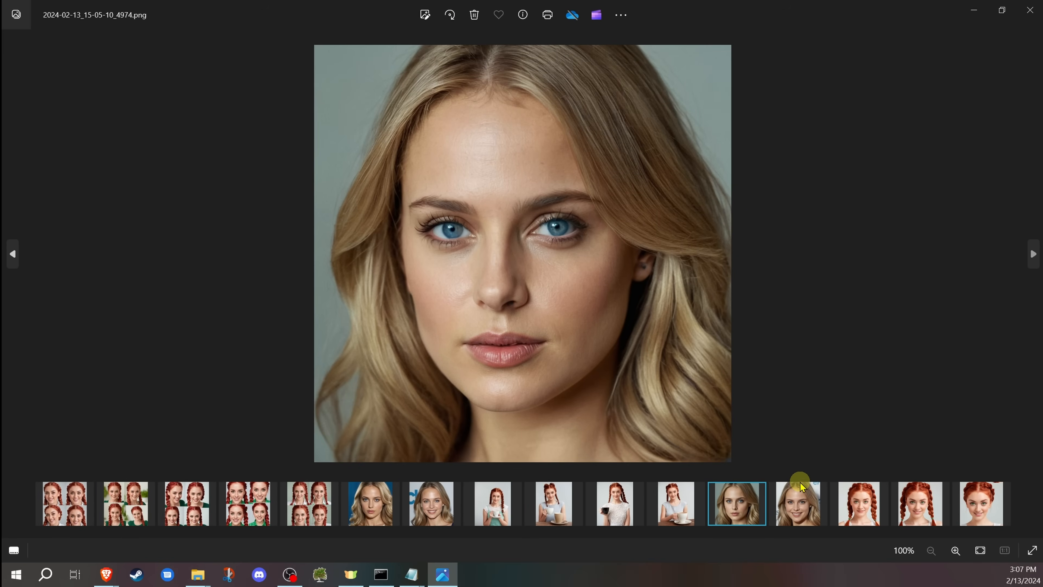
Compare the neutral and smiling blonde portraits side by side in the photo viewer, and close it
{"action": "left_click", "coordinate": [821, 488]}
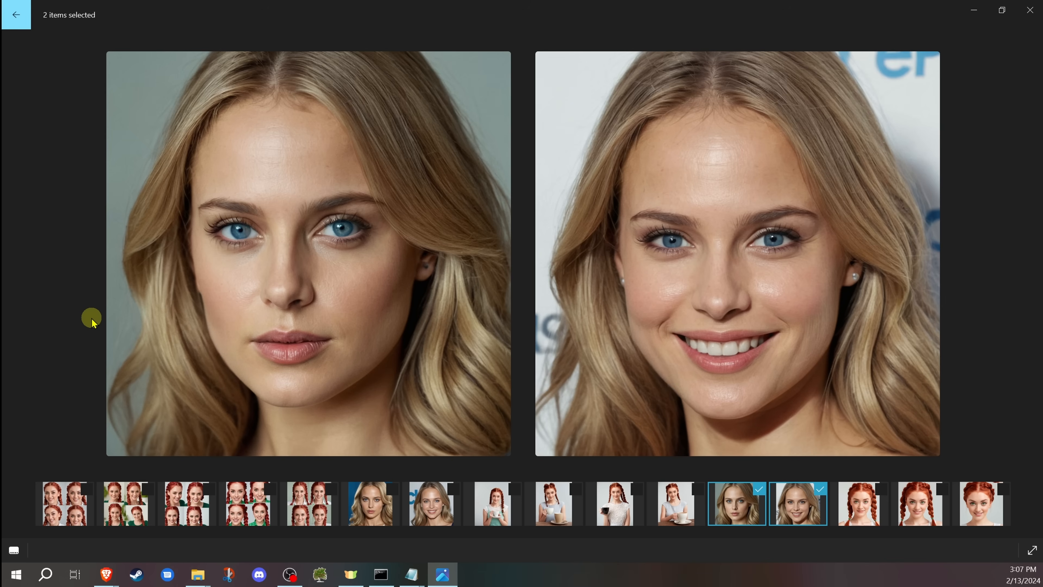
{"action": "left_click", "coordinate": [1024, 12]}
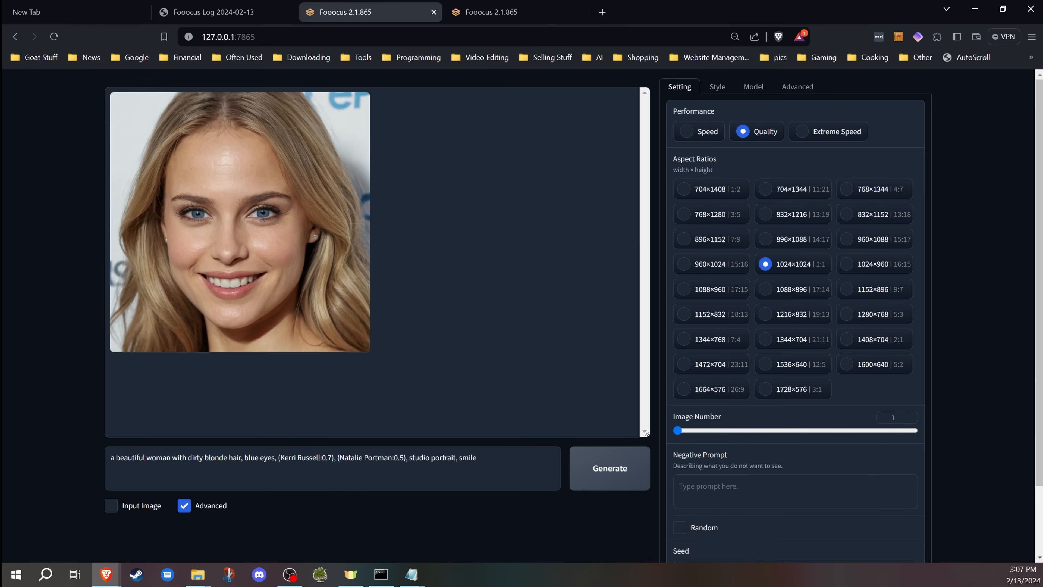
In the other Fooocus session, check the styles, generate the red-haired four-expression grid from the existing prompt, and stop after the first image
{"action": "left_click", "coordinate": [497, 8]}
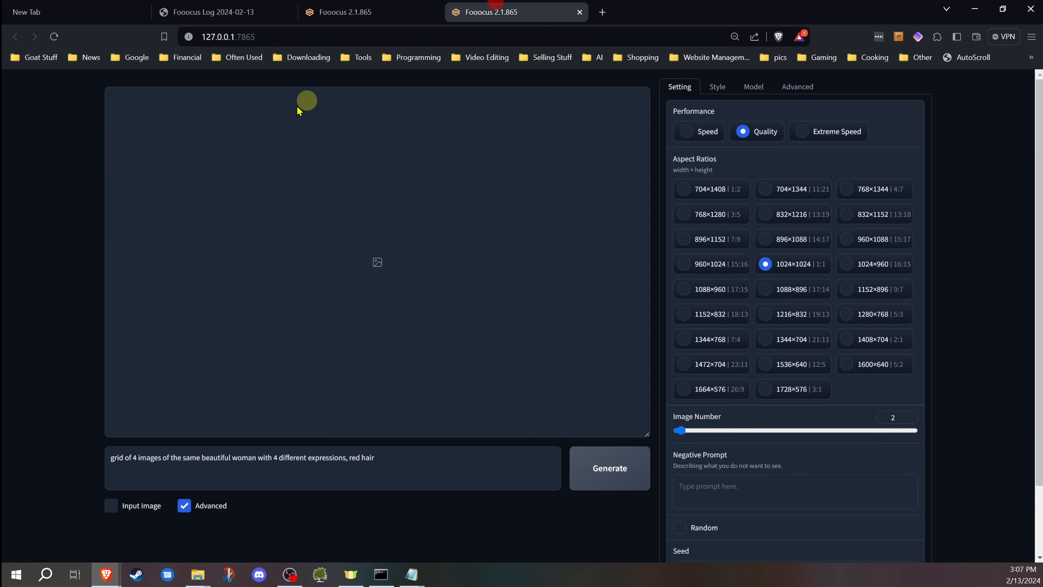
{"action": "left_click", "coordinate": [70, 219]}
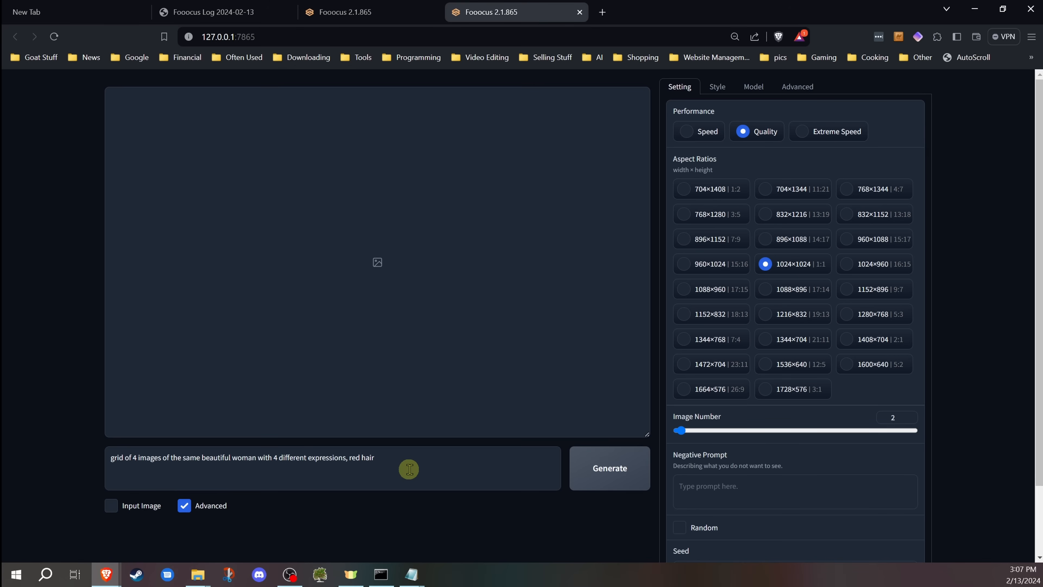
{"action": "left_click", "coordinate": [742, 88]}
{"action": "left_click", "coordinate": [726, 85]}
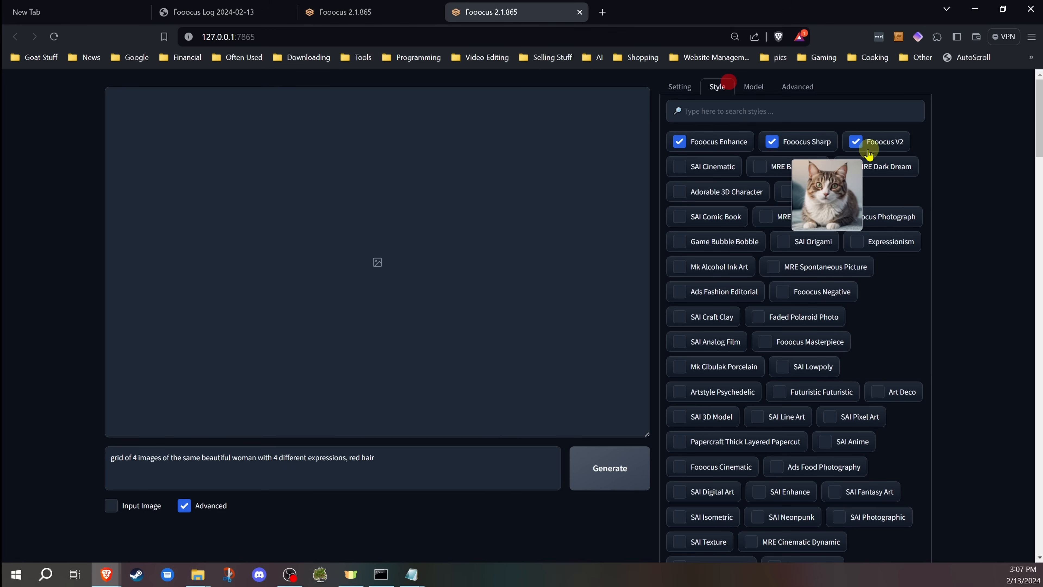
{"action": "left_click", "coordinate": [687, 87]}
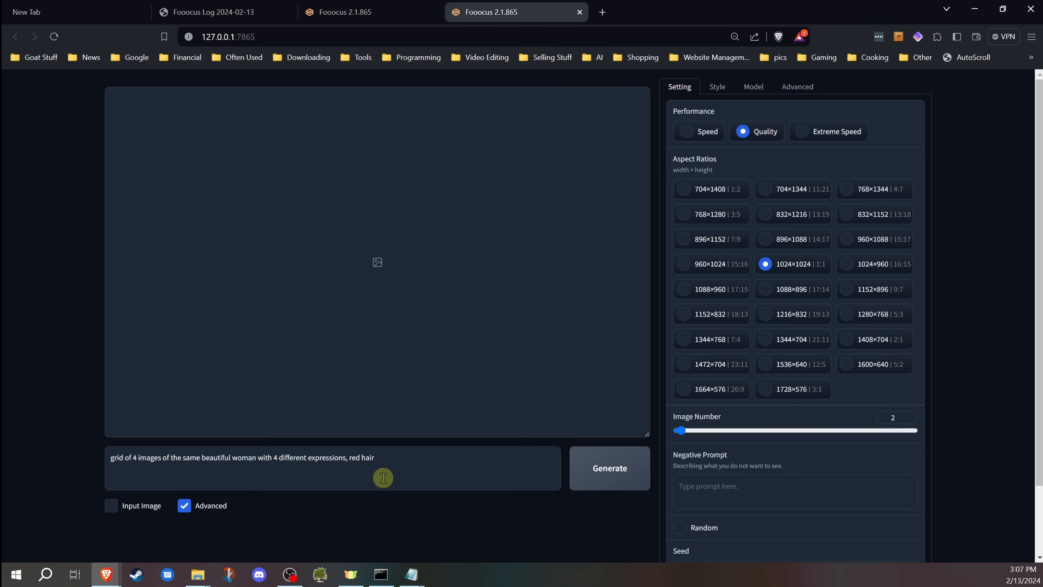
{"action": "left_click", "coordinate": [615, 472]}
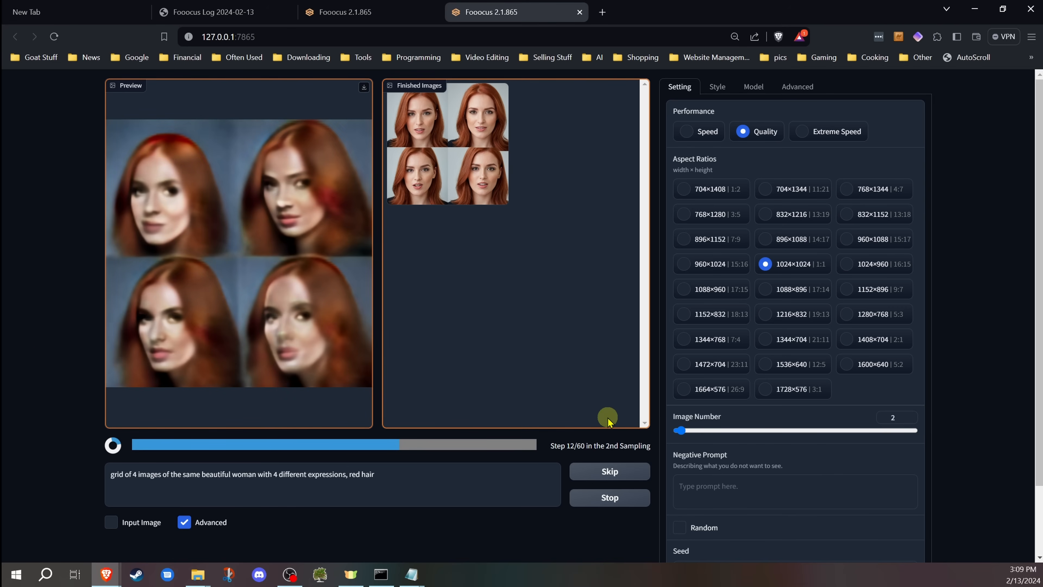
{"action": "left_click", "coordinate": [611, 497]}
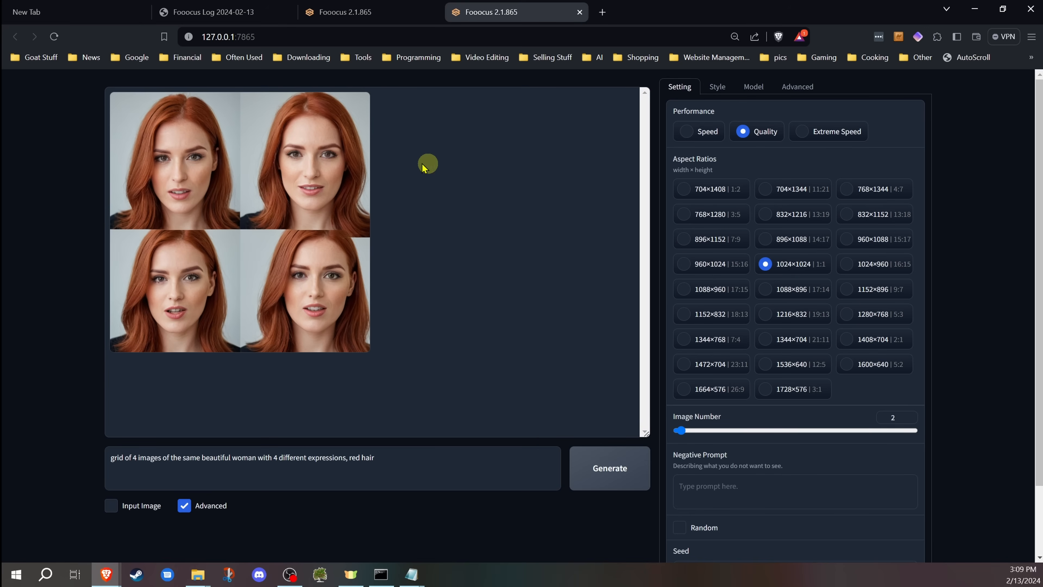
Examine the generated four-face grid at full size and close the enlarged view
{"action": "left_click", "coordinate": [290, 222]}
{"action": "left_click", "coordinate": [418, 241]}
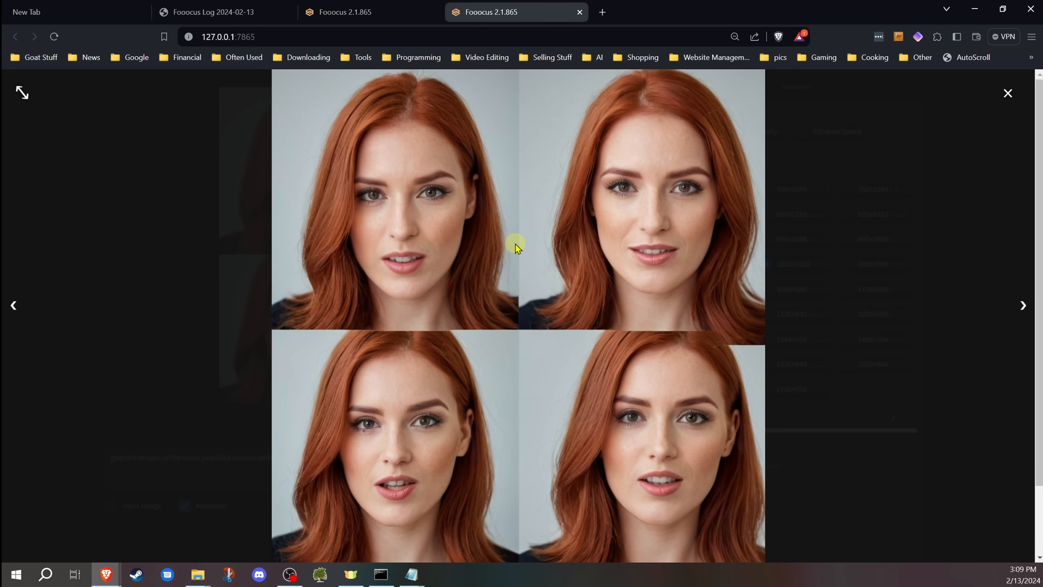
{"action": "left_click", "coordinate": [1010, 91]}
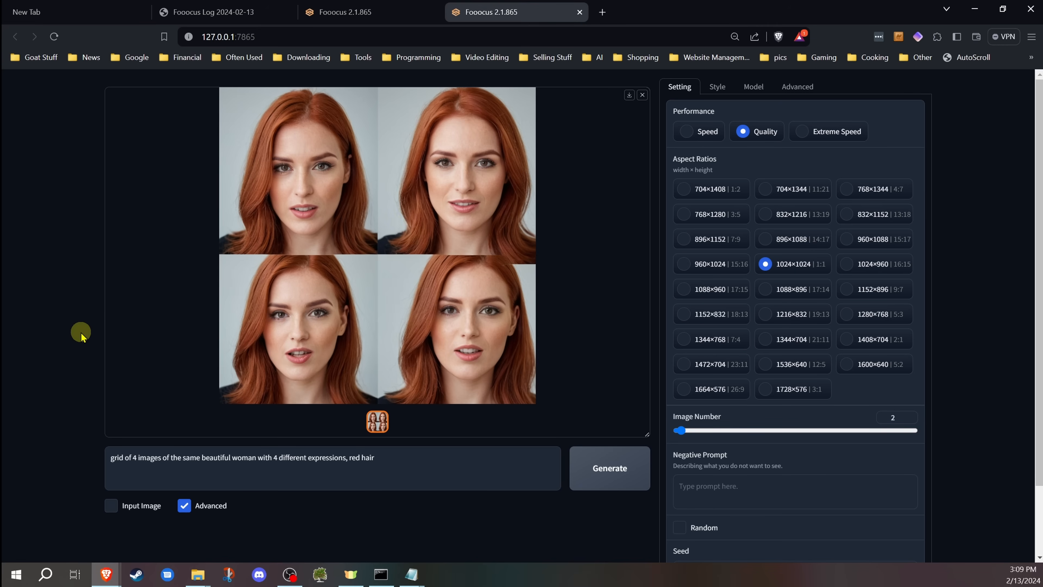
Enable Input Image, load the generated grid as the upscale source, and choose Upscale (2x)
{"action": "scroll", "coordinate": [77, 333], "scroll_direction": "down", "scroll_amount": 1}
{"action": "left_click", "coordinate": [112, 445]}
{"action": "scroll", "coordinate": [58, 320], "scroll_direction": "down", "scroll_amount": 2}
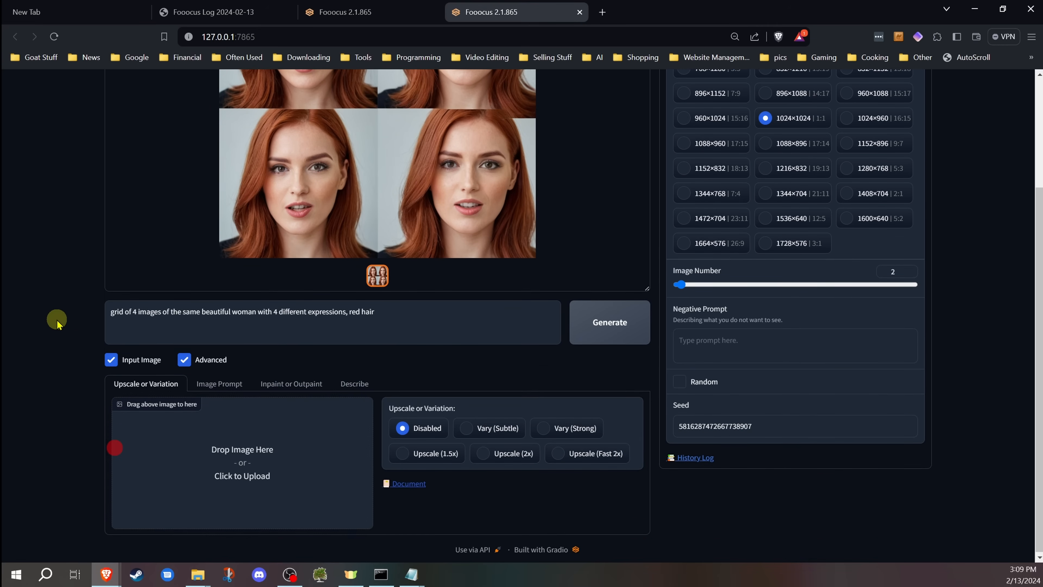
{"action": "left_click_drag", "start_coordinate": [381, 137], "coordinate": [217, 469]}
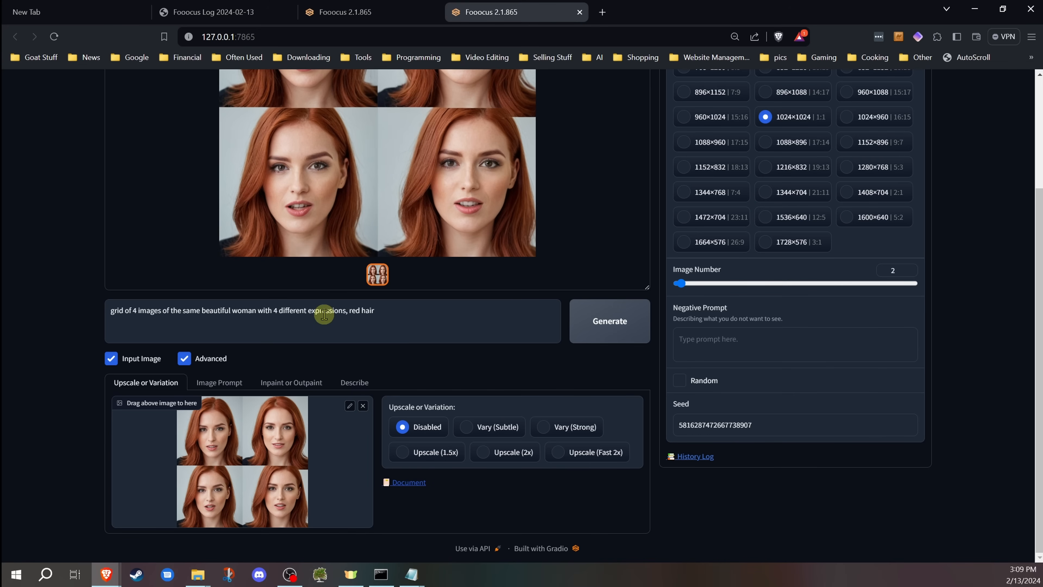
{"action": "left_click", "coordinate": [484, 453]}
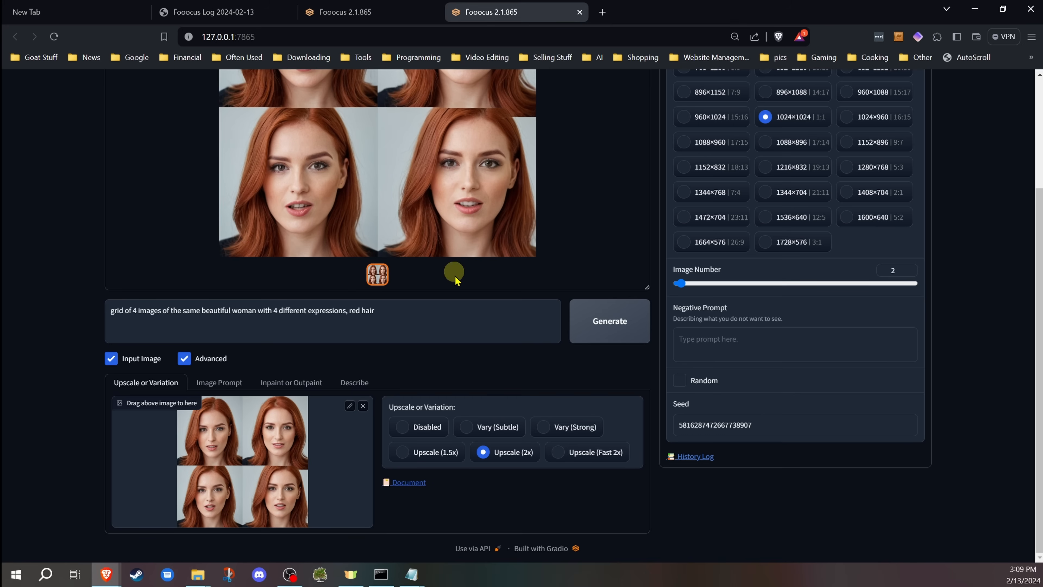
{"action": "left_click", "coordinate": [571, 454]}
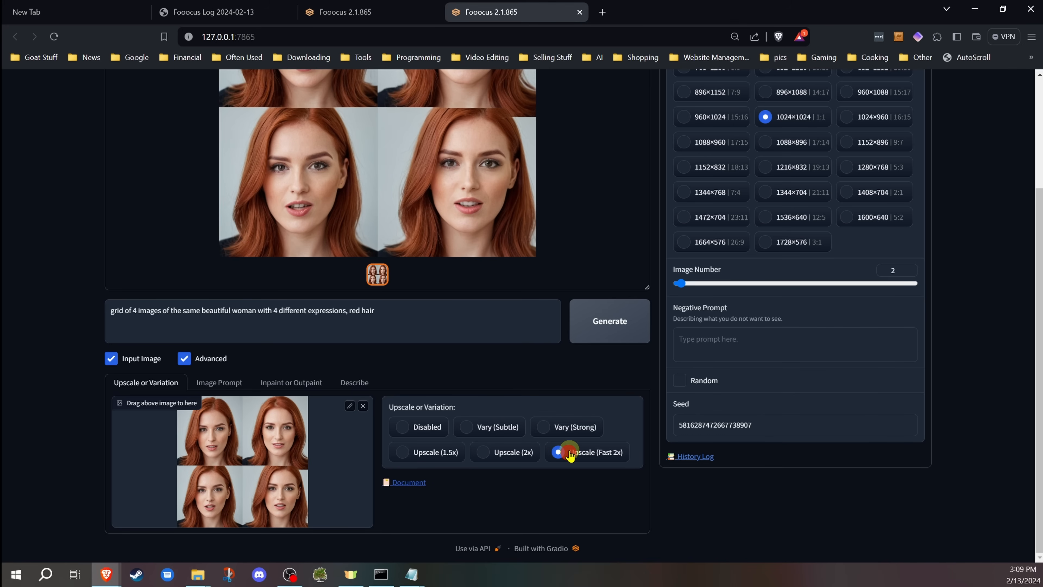
{"action": "left_click", "coordinate": [505, 456]}
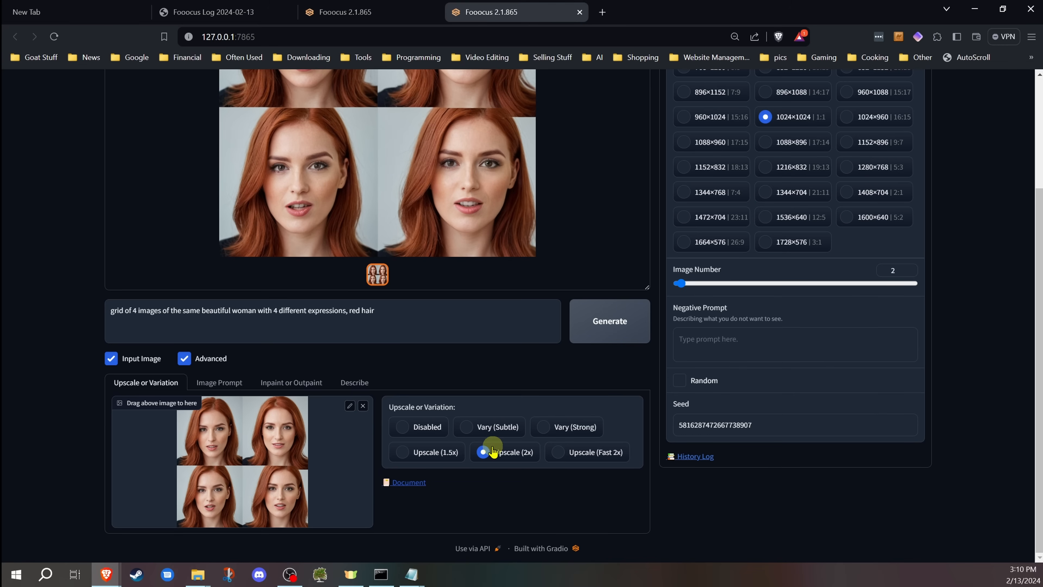
Switch to Paint with the upscaled grid image 2024-02-13_15-13-10_4761.png and view the whole grid at 50%
{"action": "key", "text": "alt+Tab"}
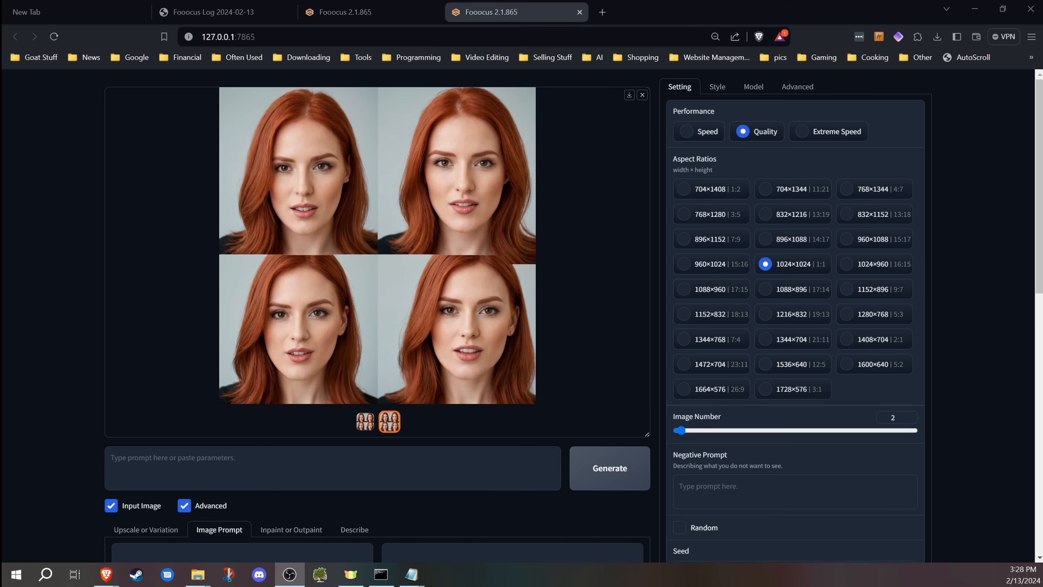
{"action": "key", "text": "alt+Tab"}
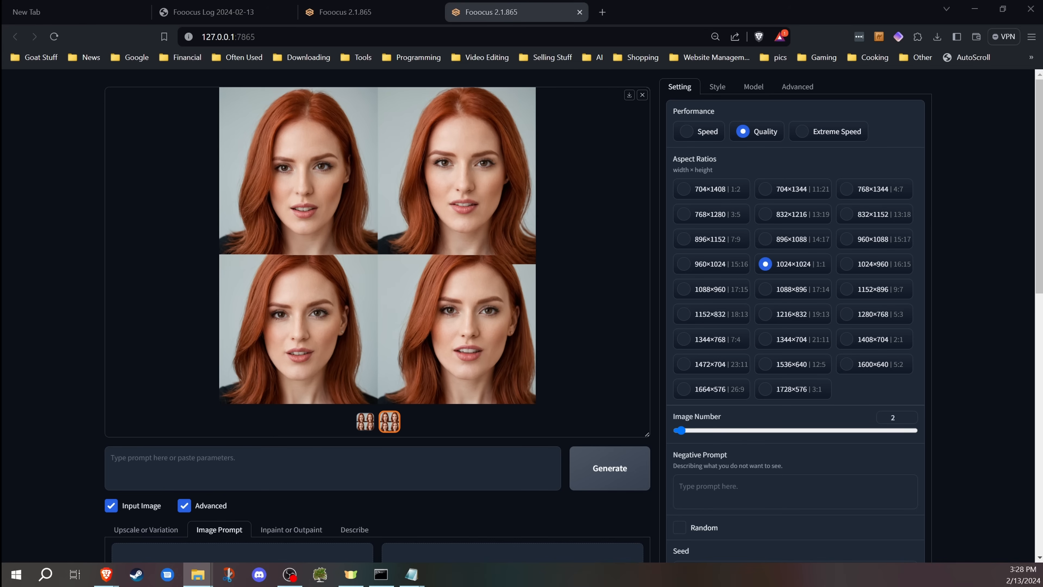
{"action": "scroll", "coordinate": [340, 229], "scroll_direction": "down", "scroll_amount": 3}
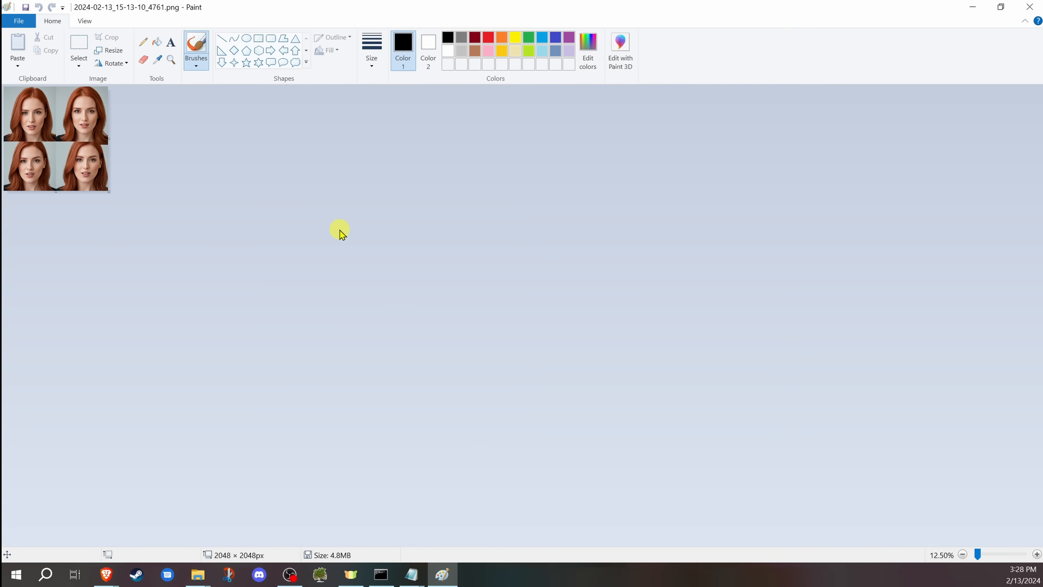
{"action": "scroll", "coordinate": [108, 147], "scroll_direction": "up", "scroll_amount": 3}
{"action": "scroll", "coordinate": [93, 153], "scroll_direction": "down", "scroll_amount": 1}
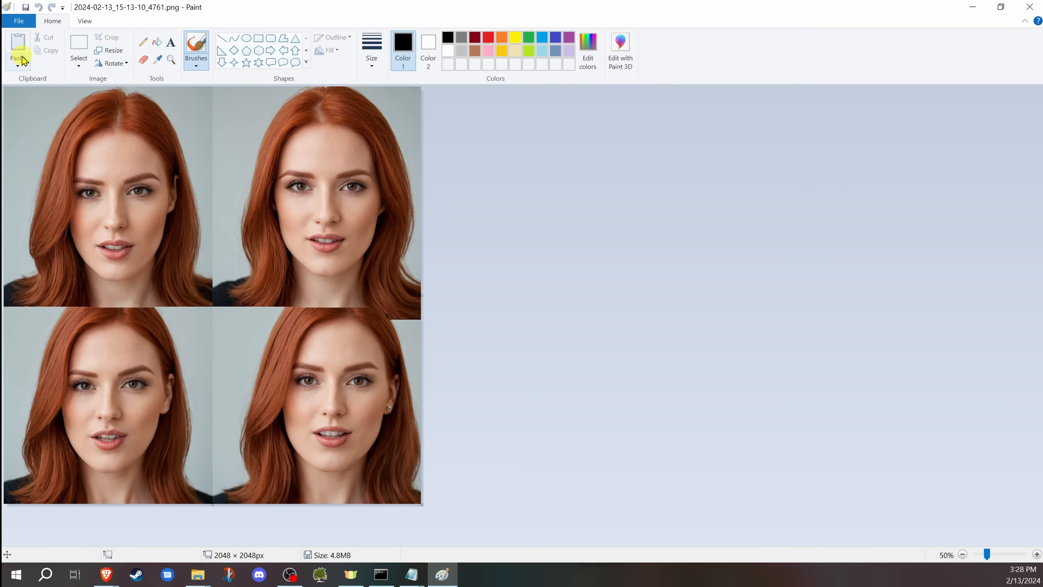
Select the upper-left face of the grid, about 1019 × 1063 px, and crop the image to it
{"action": "left_click", "coordinate": [80, 44]}
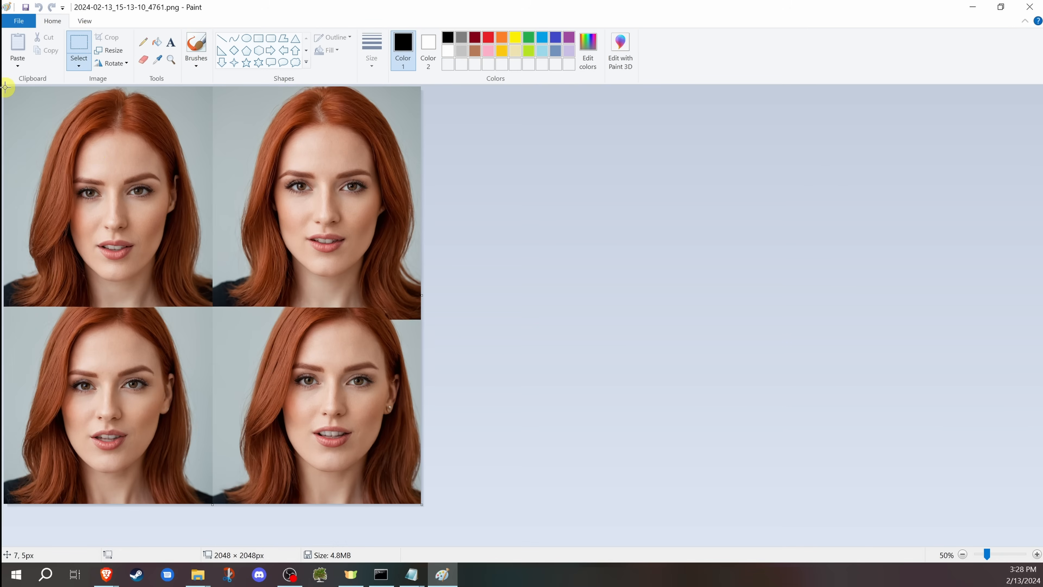
{"action": "left_click_drag", "start_coordinate": [5, 87], "coordinate": [213, 304]}
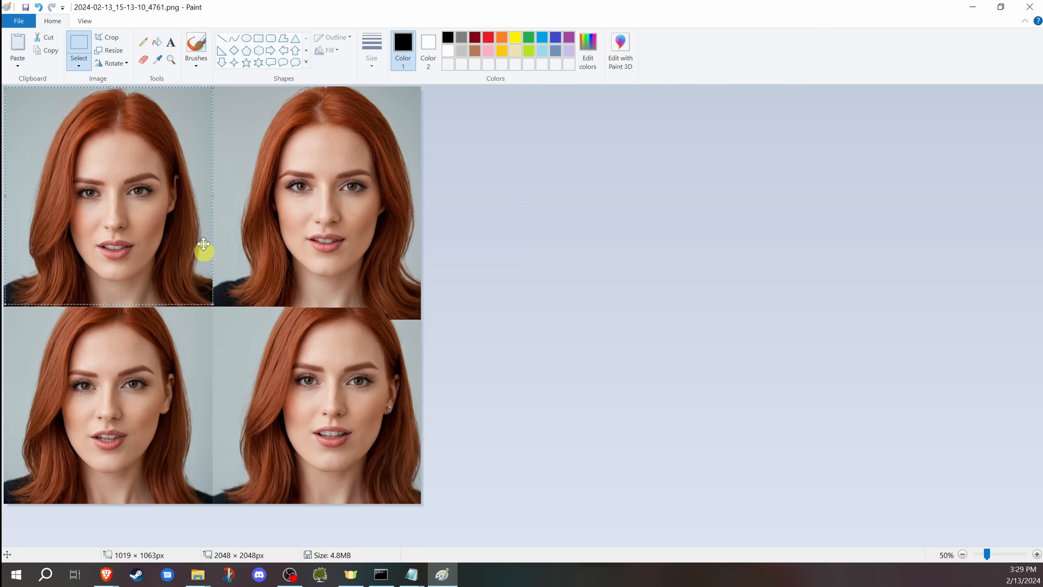
{"action": "left_click", "coordinate": [108, 38]}
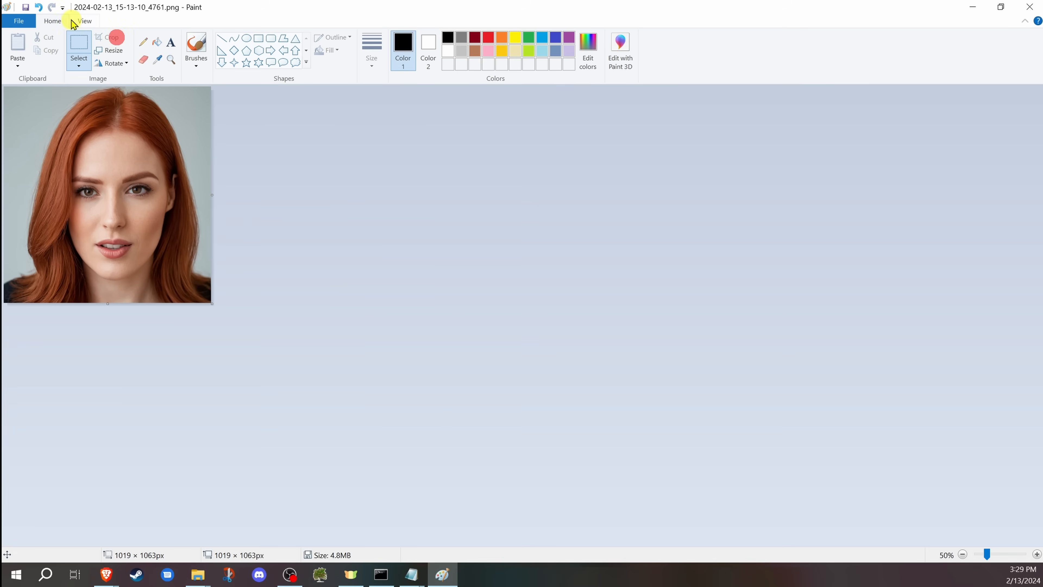
Start saving the cropped face as face001.png in the faceswap folder, cancel the save, and undo the crop
{"action": "left_click", "coordinate": [28, 24]}
{"action": "left_click", "coordinate": [45, 121]}
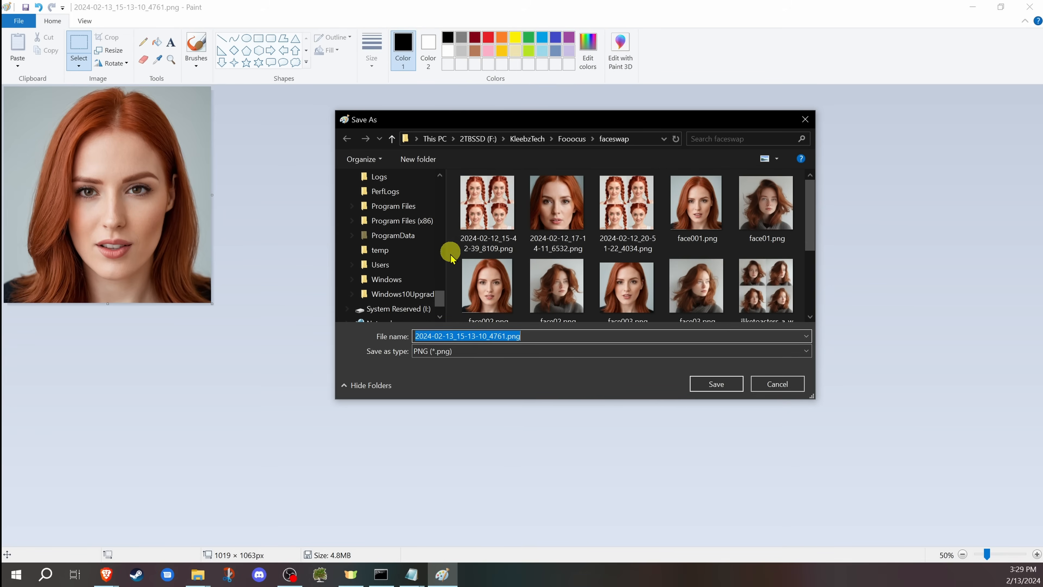
{"action": "type", "text": "face001"}
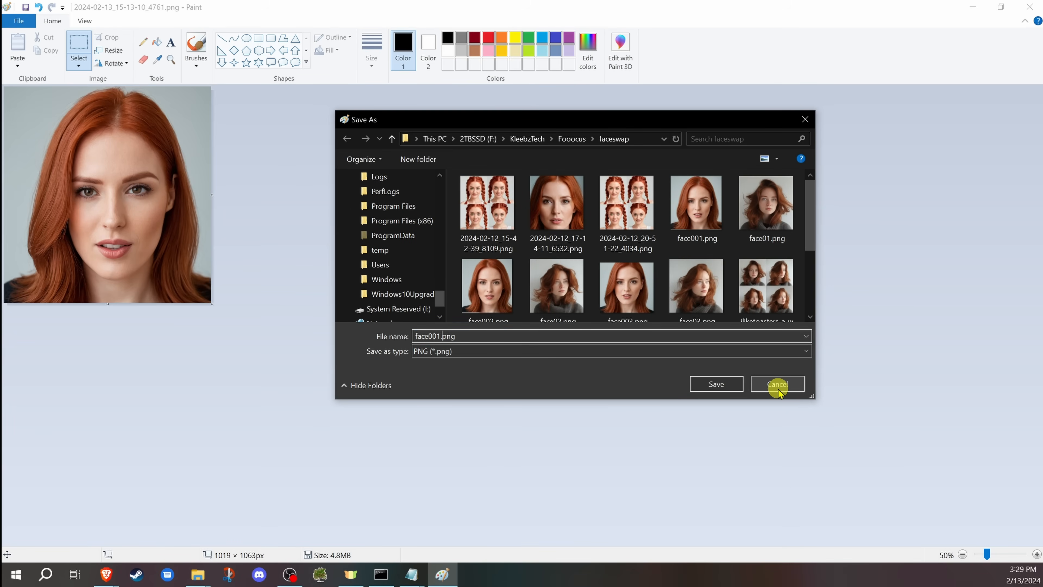
{"action": "left_click", "coordinate": [779, 388]}
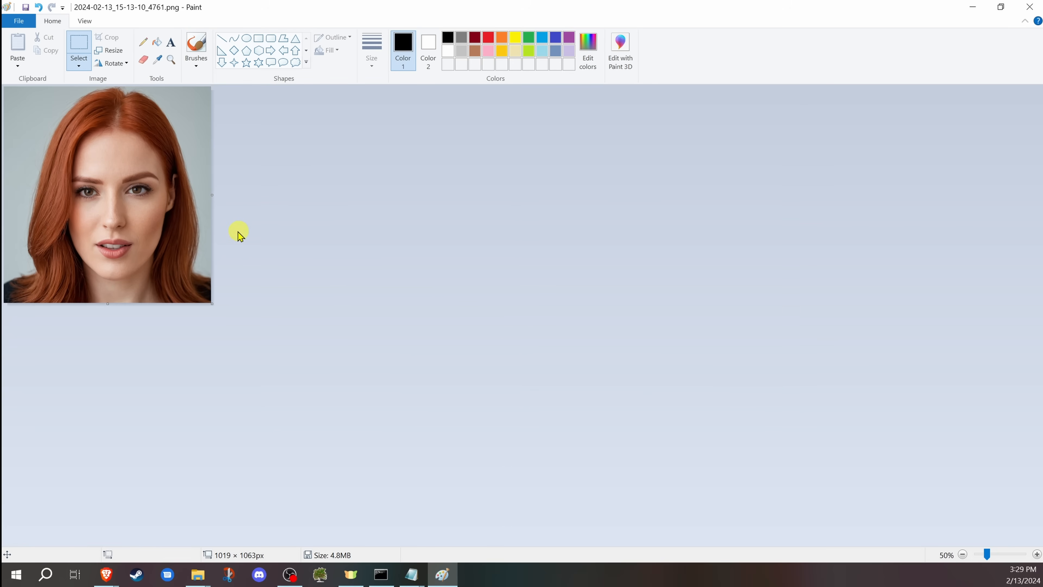
{"action": "key", "text": "ctrl+z"}
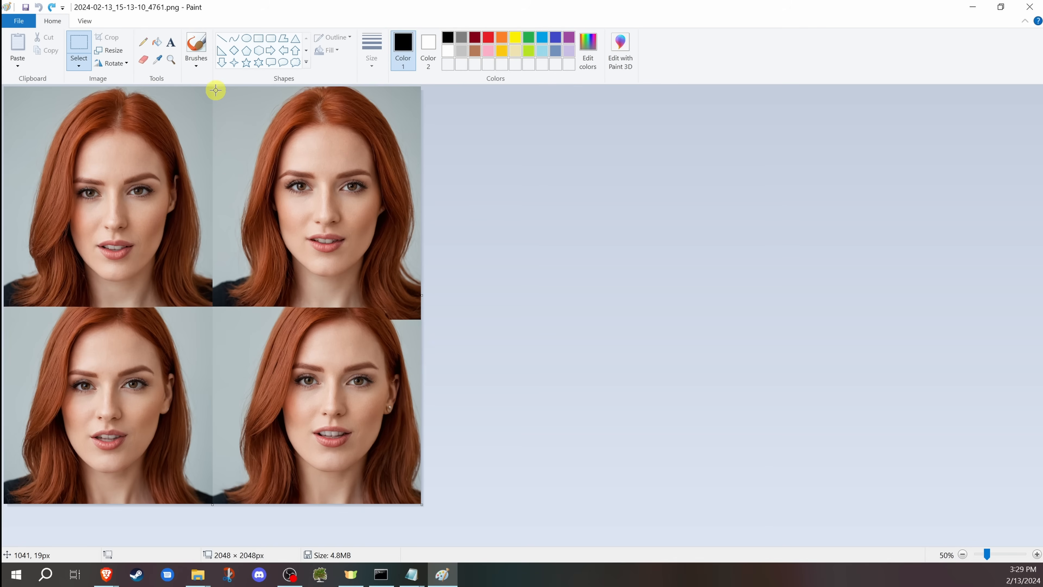
Select the upper-right face of the grid, about 1021 × 1071 px, and close Paint without saving the changes
{"action": "left_click_drag", "start_coordinate": [213, 88], "coordinate": [421, 306]}
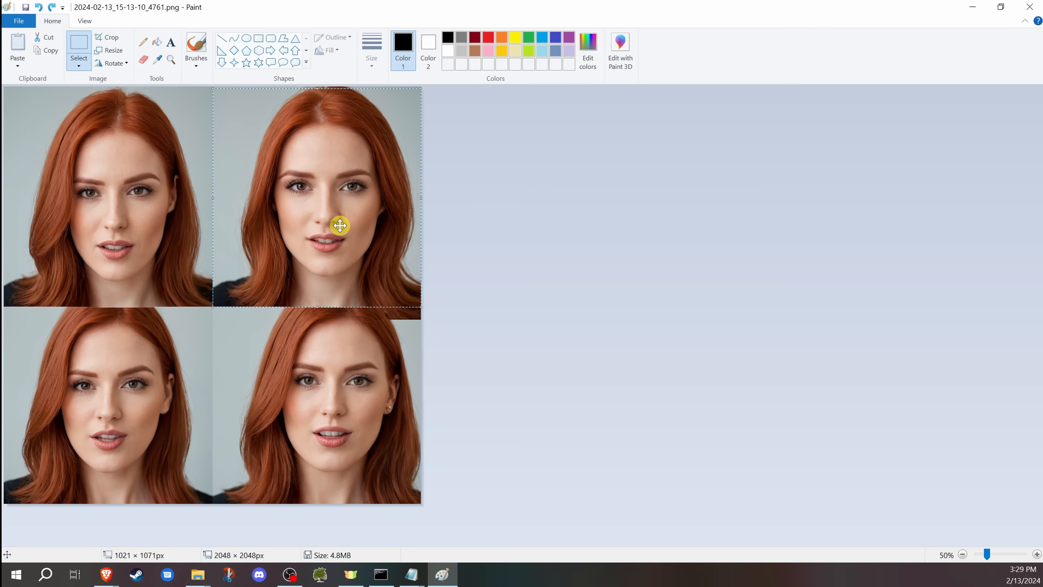
{"action": "left_click", "coordinate": [1030, 6]}
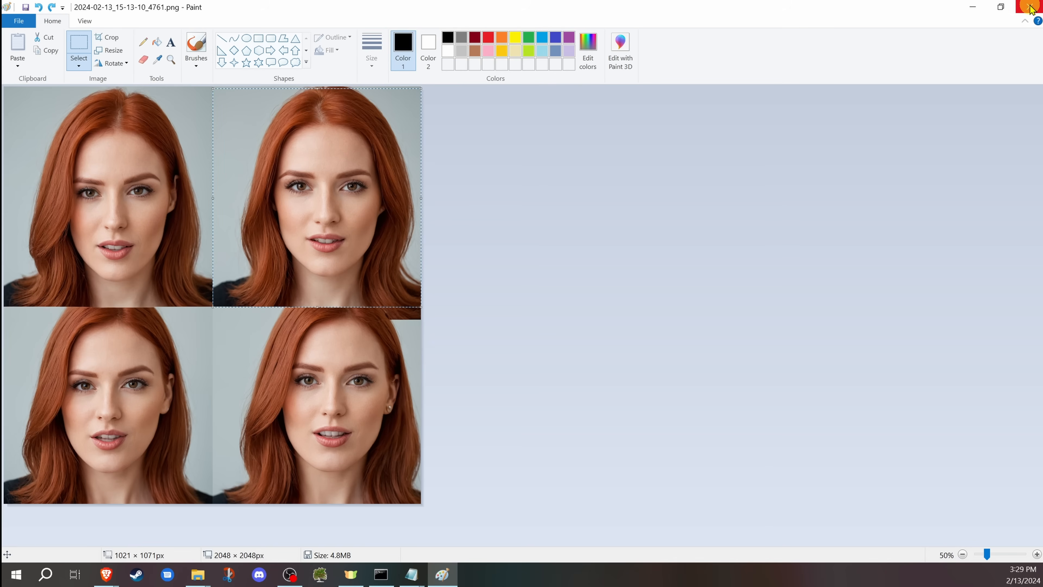
{"action": "left_click", "coordinate": [543, 294]}
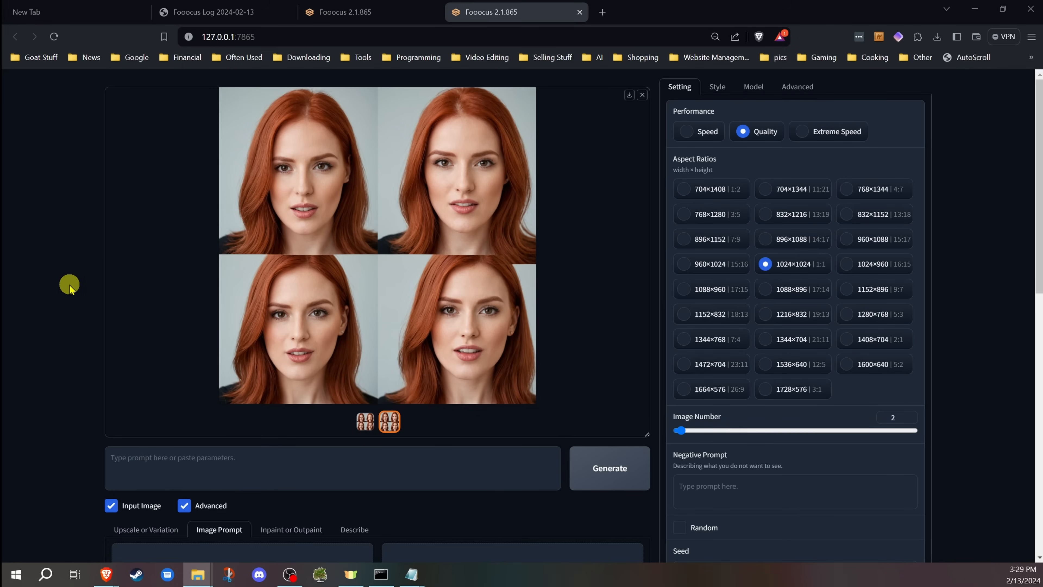
Turn the advanced options of the Image Prompt slots off and back on in Fooocus
{"action": "scroll", "coordinate": [69, 284], "scroll_direction": "down", "scroll_amount": 6}
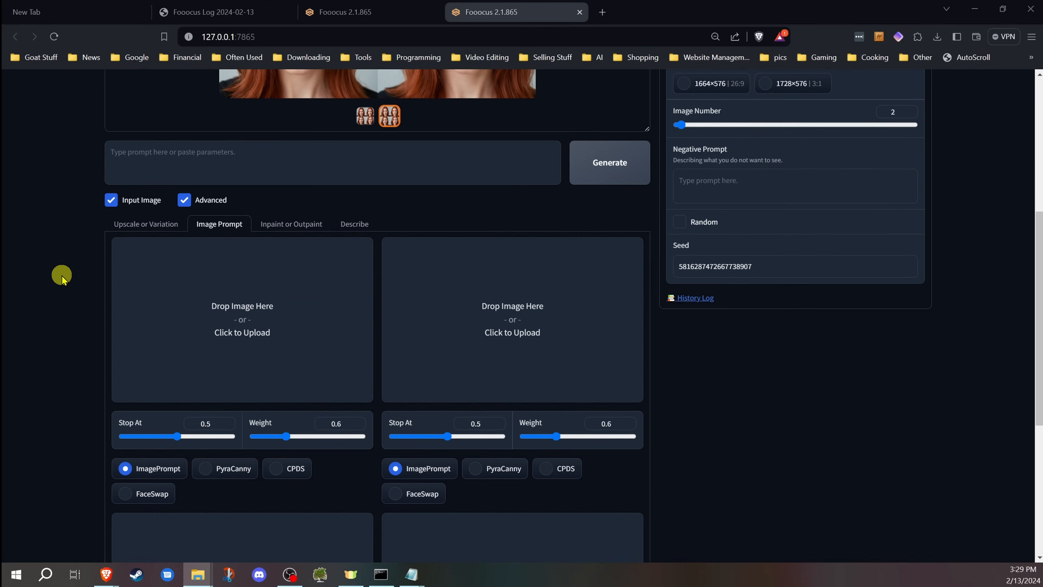
{"action": "scroll", "coordinate": [67, 267], "scroll_direction": "down", "scroll_amount": 1}
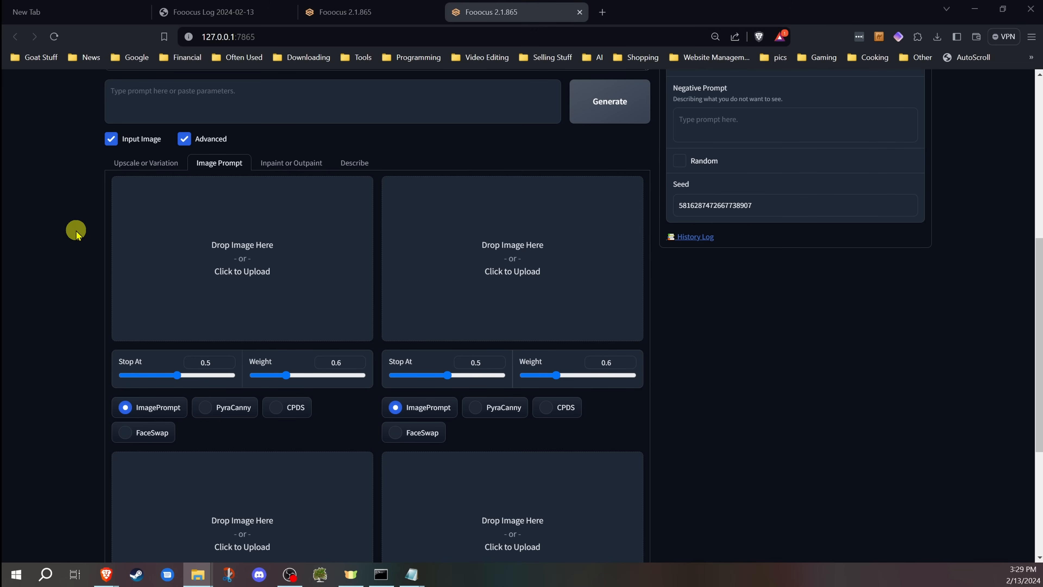
{"action": "scroll", "coordinate": [70, 303], "scroll_direction": "down", "scroll_amount": 5}
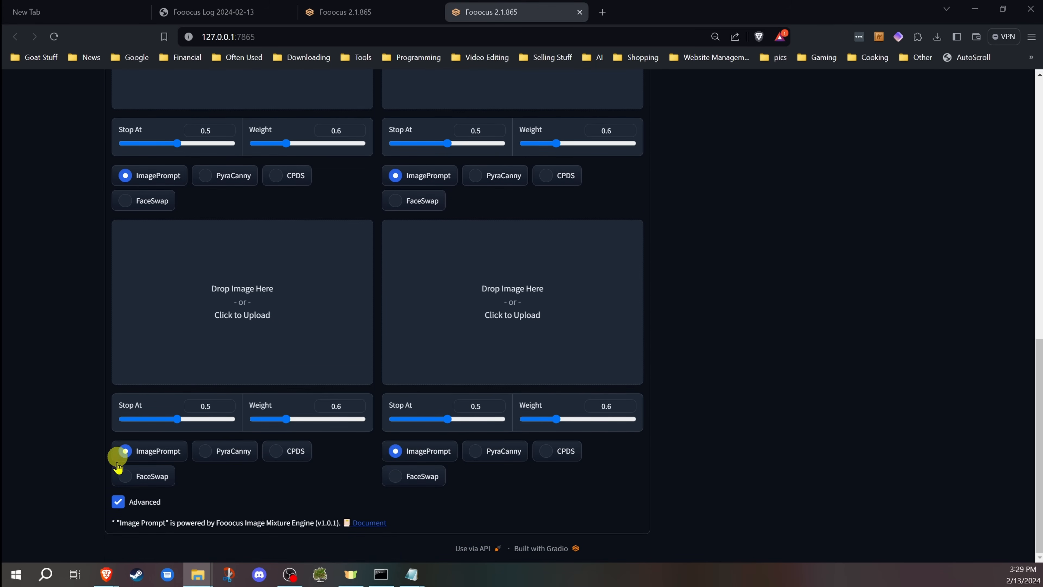
{"action": "left_click", "coordinate": [119, 506]}
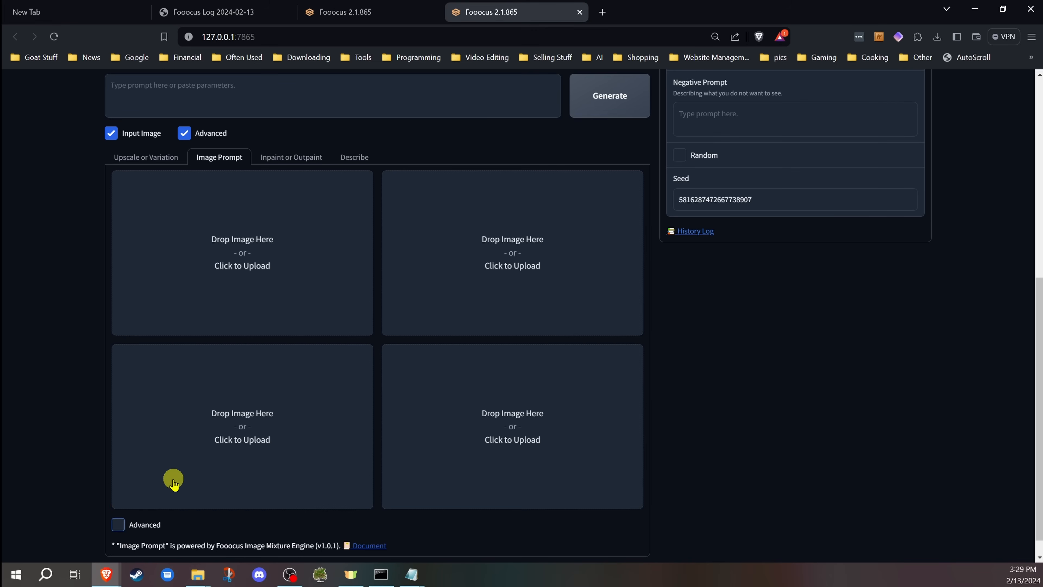
{"action": "left_click", "coordinate": [119, 524]}
{"action": "scroll", "coordinate": [82, 450], "scroll_direction": "down", "scroll_amount": 5}
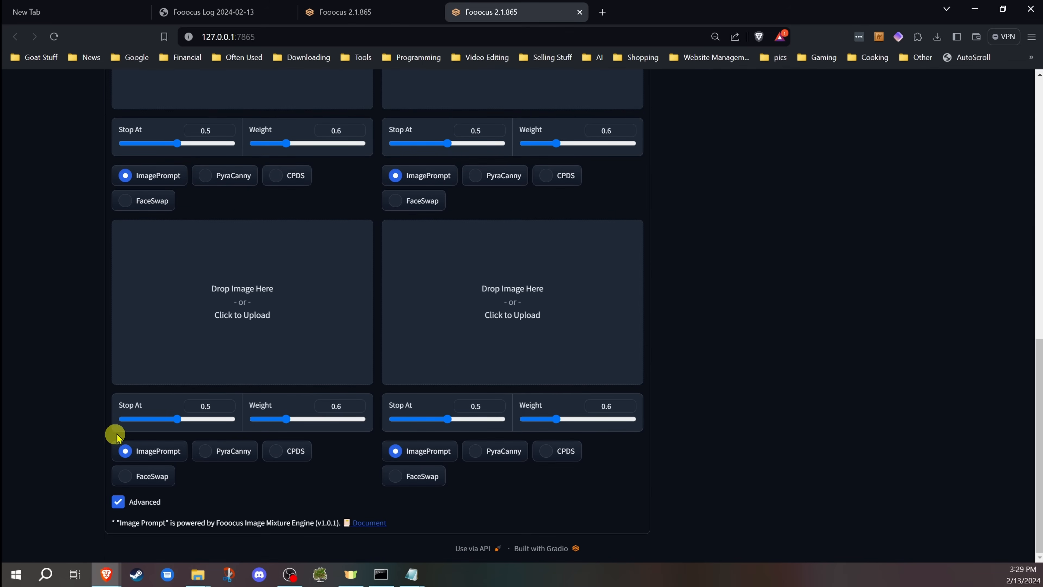
Load three cropped face images from the faces folder into the first three Image Prompt slots
{"action": "scroll", "coordinate": [73, 377], "scroll_direction": "up", "scroll_amount": 9}
{"action": "scroll", "coordinate": [74, 379], "scroll_direction": "down", "scroll_amount": 3}
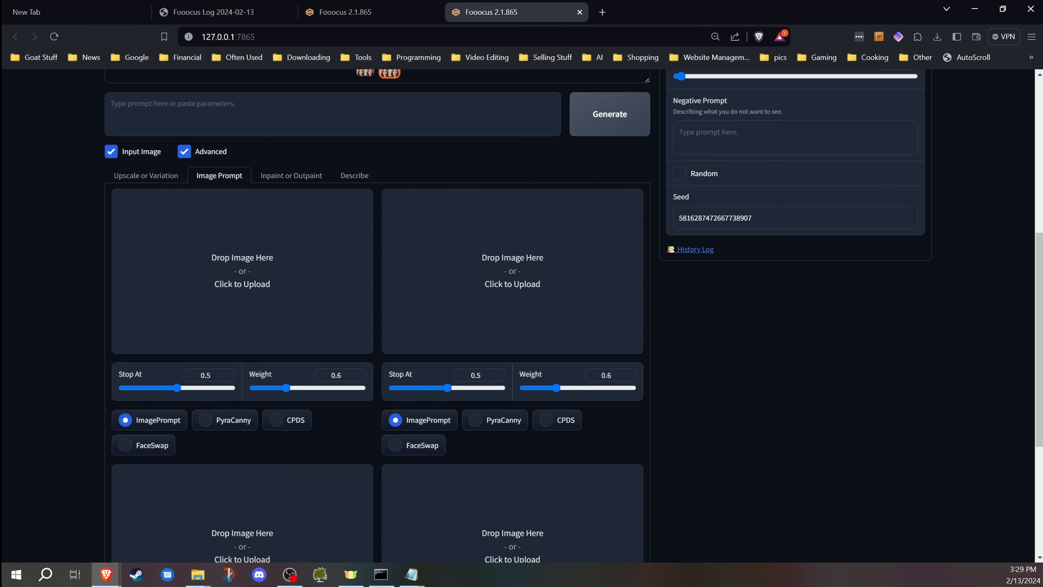
{"action": "key", "text": "alt+Tab"}
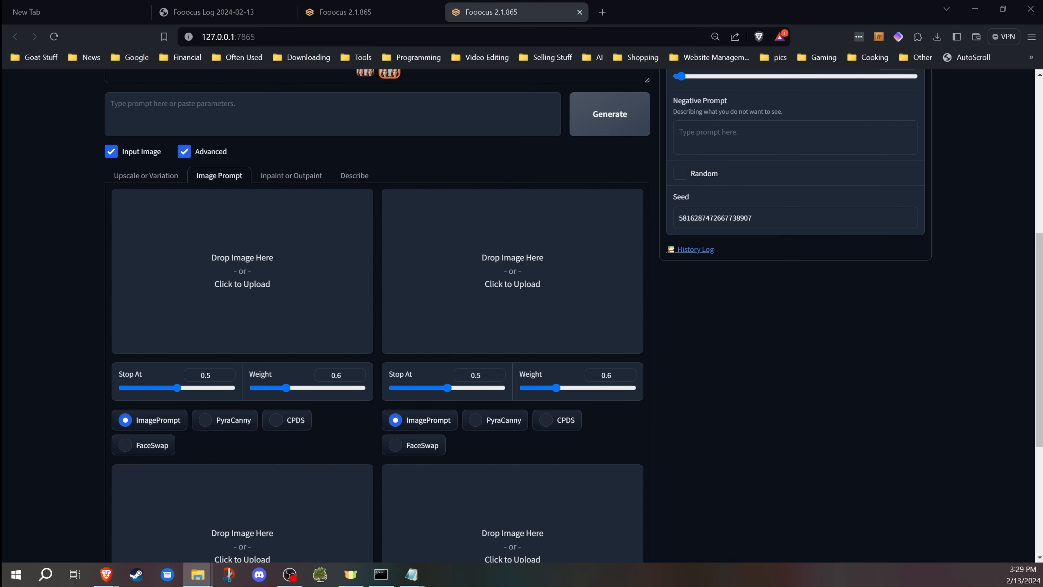
{"action": "left_click_drag", "start_coordinate": [126, 287], "coordinate": [254, 280]}
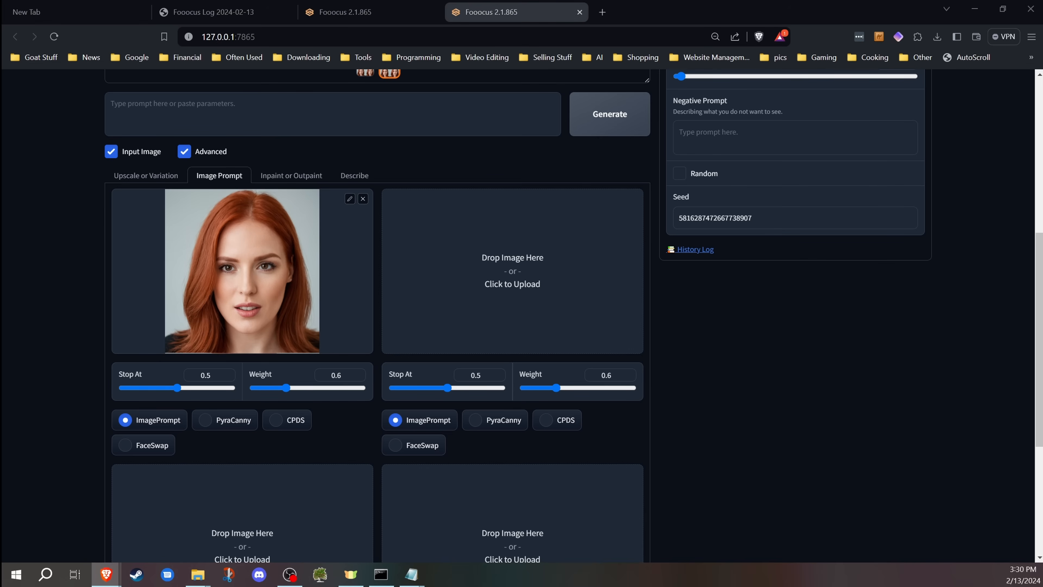
{"action": "left_click_drag", "start_coordinate": [2, 296], "coordinate": [501, 299]}
{"action": "scroll", "coordinate": [66, 323], "scroll_direction": "down", "scroll_amount": 1}
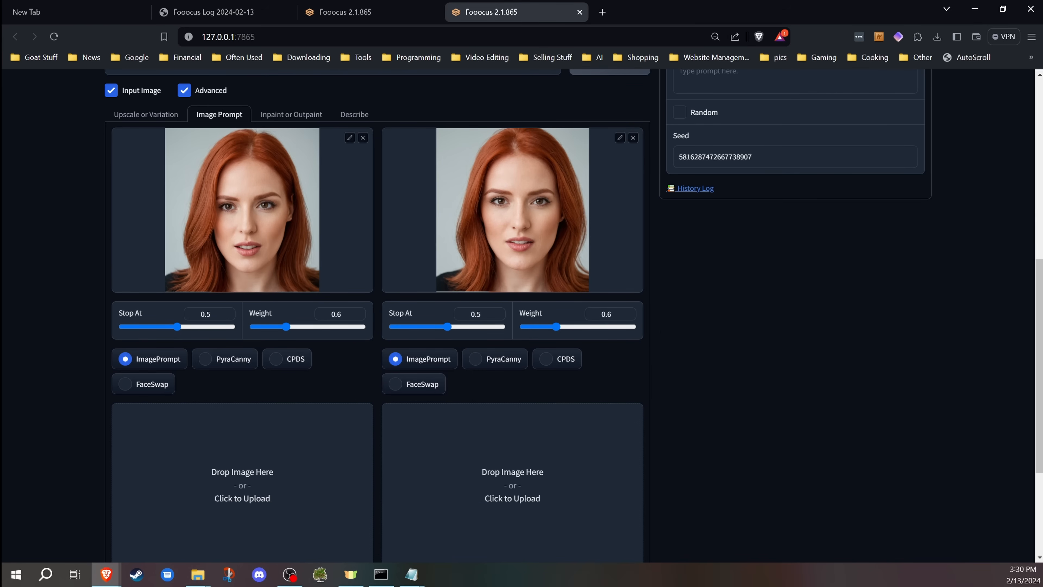
{"action": "left_click_drag", "start_coordinate": [2, 312], "coordinate": [118, 395]}
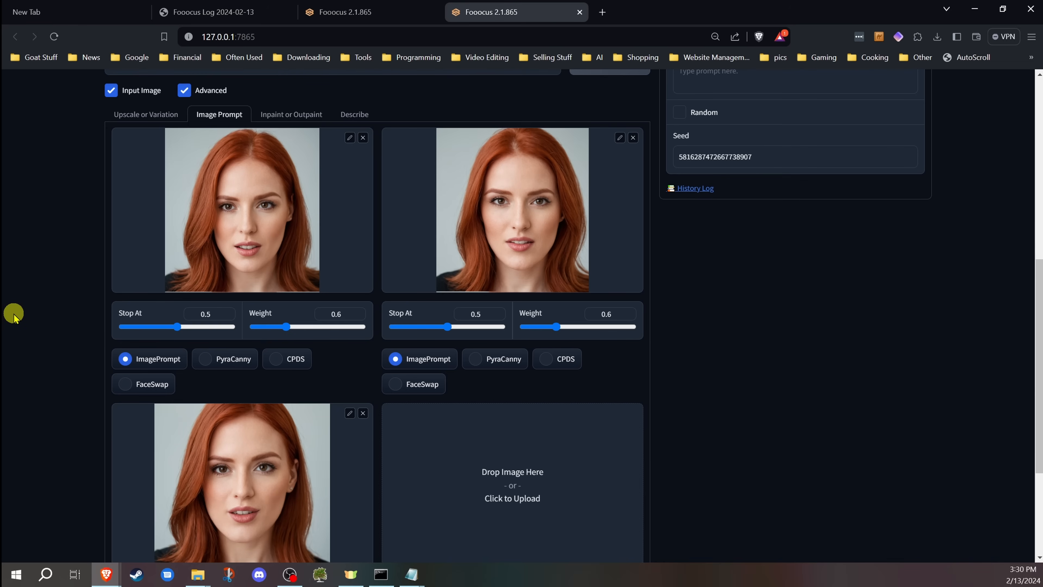
Set the type of all three loaded face images to FaceSwap
{"action": "scroll", "coordinate": [17, 308], "scroll_direction": "down", "scroll_amount": 3}
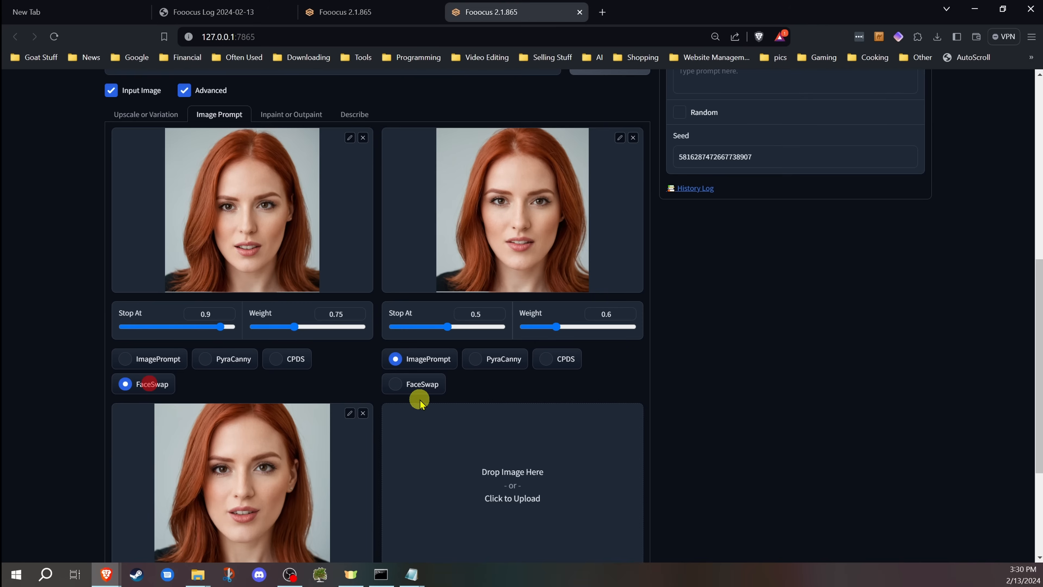
{"action": "left_click", "coordinate": [420, 383]}
{"action": "scroll", "coordinate": [82, 325], "scroll_direction": "down", "scroll_amount": 1}
{"action": "scroll", "coordinate": [82, 325], "scroll_direction": "down", "scroll_amount": 4}
{"action": "left_click", "coordinate": [153, 480]}
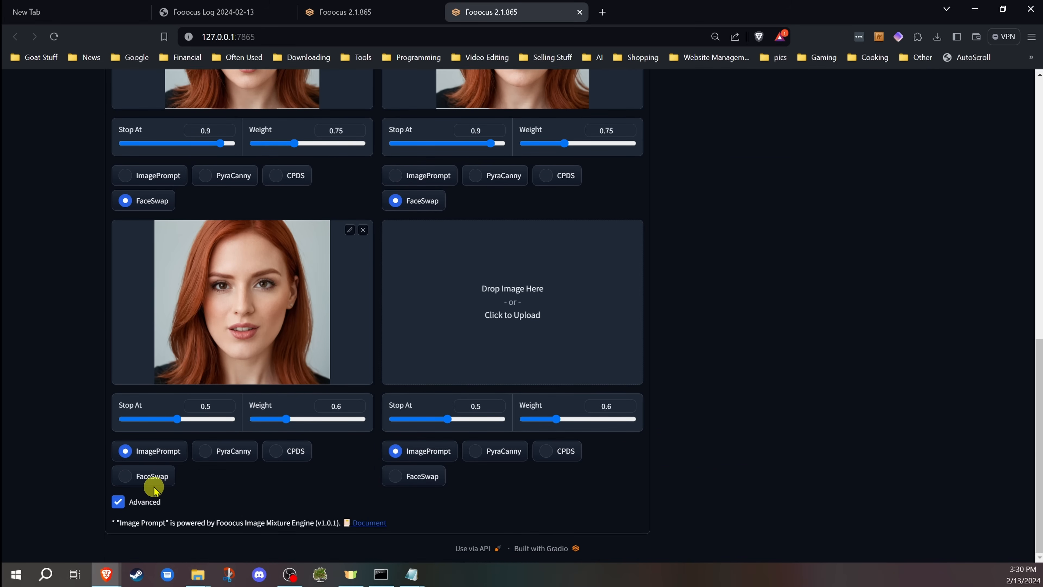
Set the first face to Stop At 0.947 and Weight 0.97, and the second to Stop At 0.942 and Weight 0.9
{"action": "scroll", "coordinate": [55, 325], "scroll_direction": "up", "scroll_amount": 1}
{"action": "scroll", "coordinate": [54, 325], "scroll_direction": "up", "scroll_amount": 3}
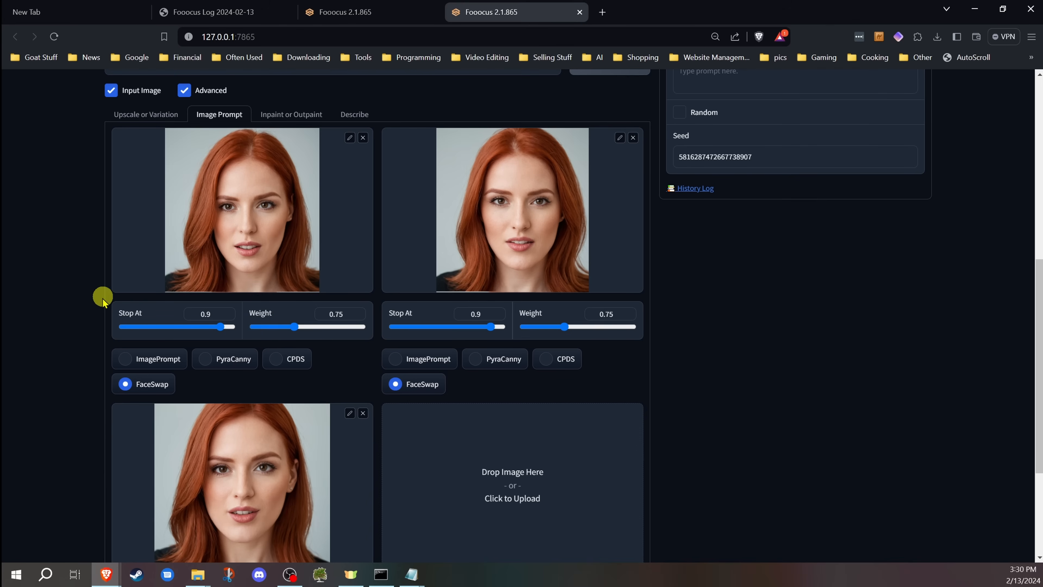
{"action": "left_click_drag", "start_coordinate": [220, 329], "coordinate": [225, 327]}
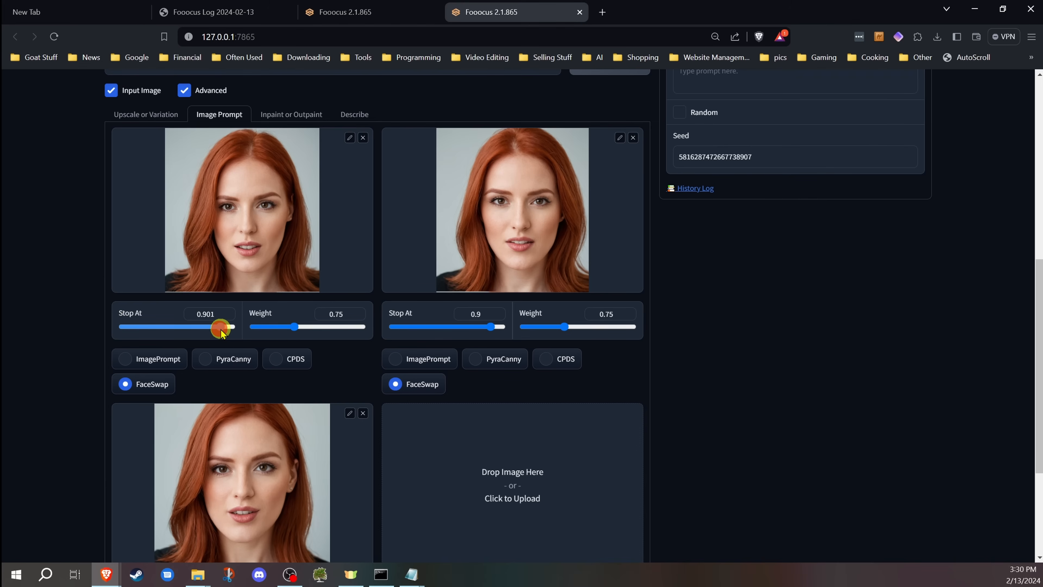
{"action": "left_click_drag", "start_coordinate": [294, 327], "coordinate": [307, 327]}
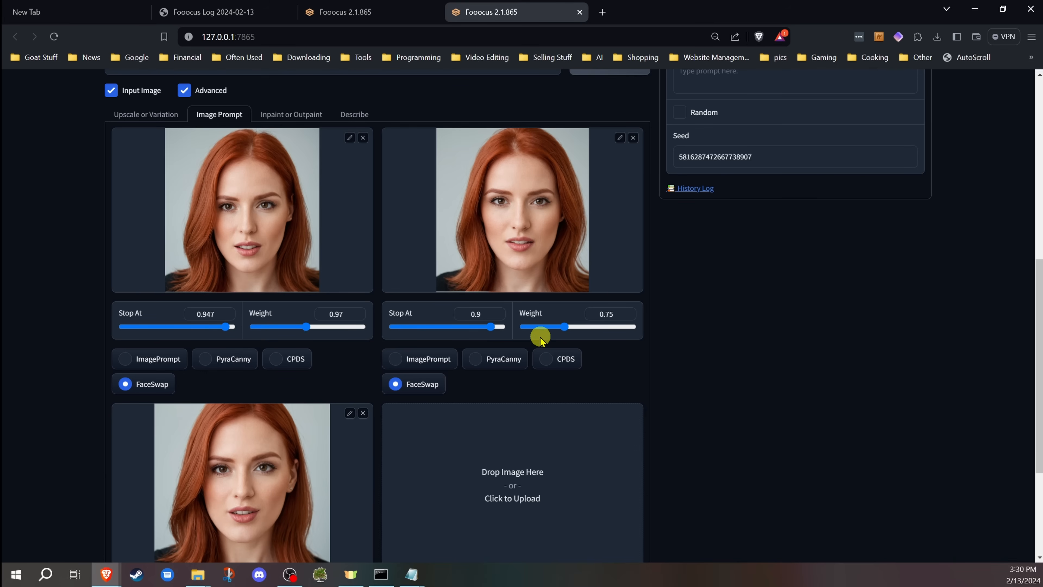
{"action": "left_click_drag", "start_coordinate": [485, 327], "coordinate": [495, 327]}
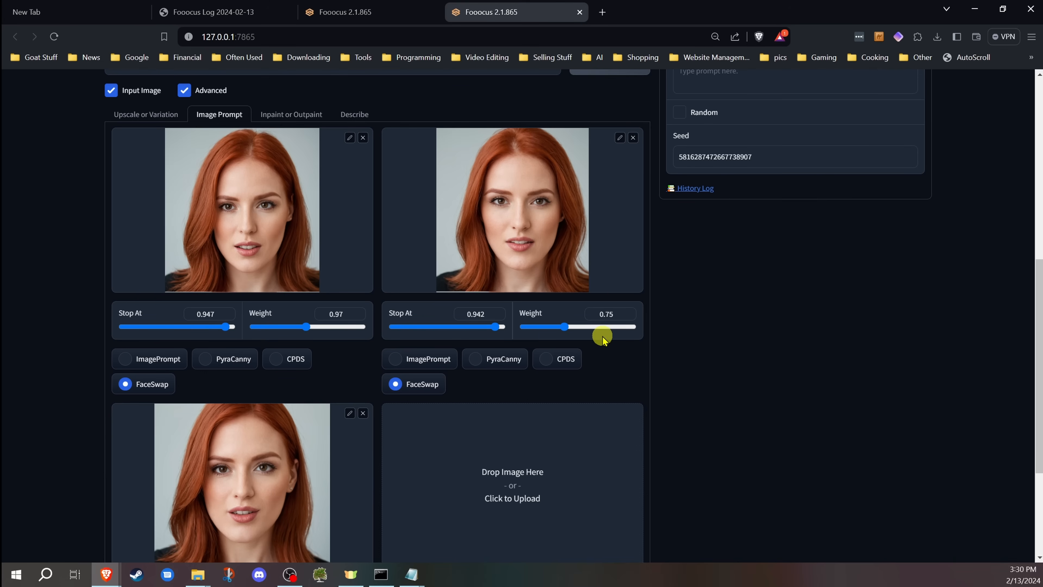
{"action": "left_click_drag", "start_coordinate": [565, 327], "coordinate": [573, 331]}
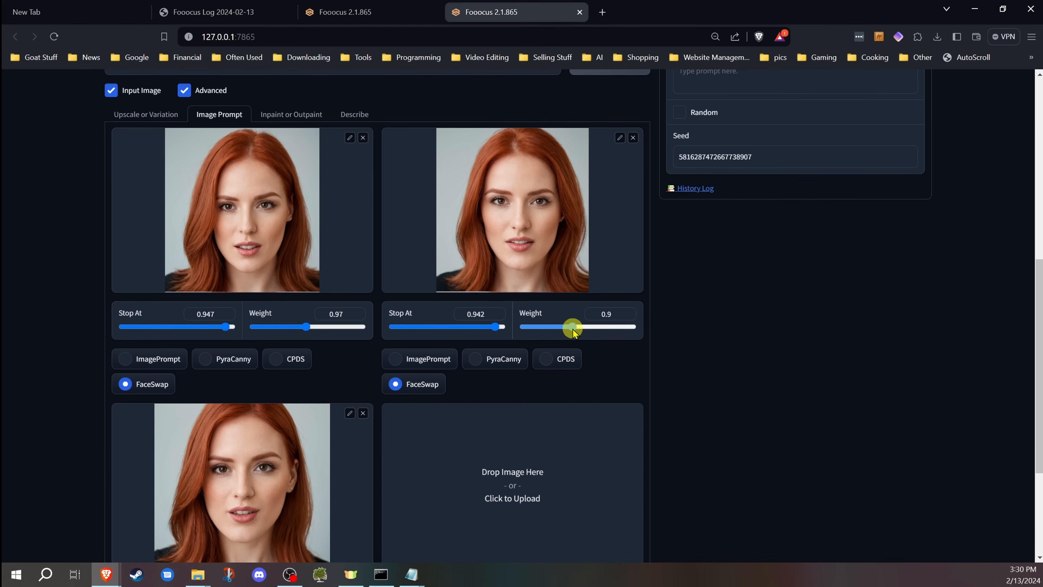
Set the third face's Weight to 0.917 and its Stop At to about 0.898
{"action": "scroll", "coordinate": [180, 379], "scroll_direction": "down", "scroll_amount": 4}
{"action": "left_click_drag", "start_coordinate": [252, 419], "coordinate": [303, 423]}
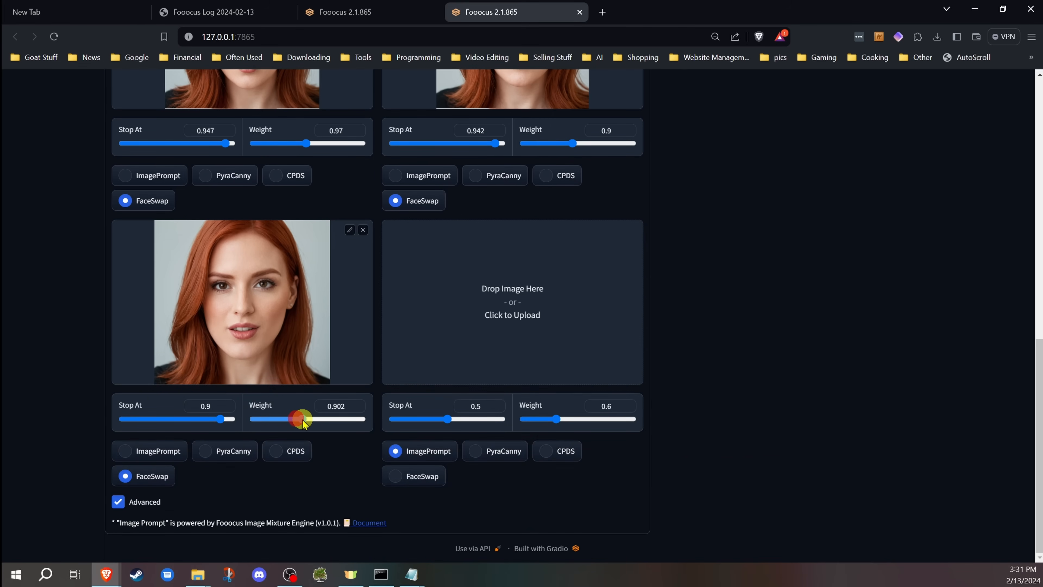
{"action": "left_click_drag", "start_coordinate": [219, 420], "coordinate": [220, 423]}
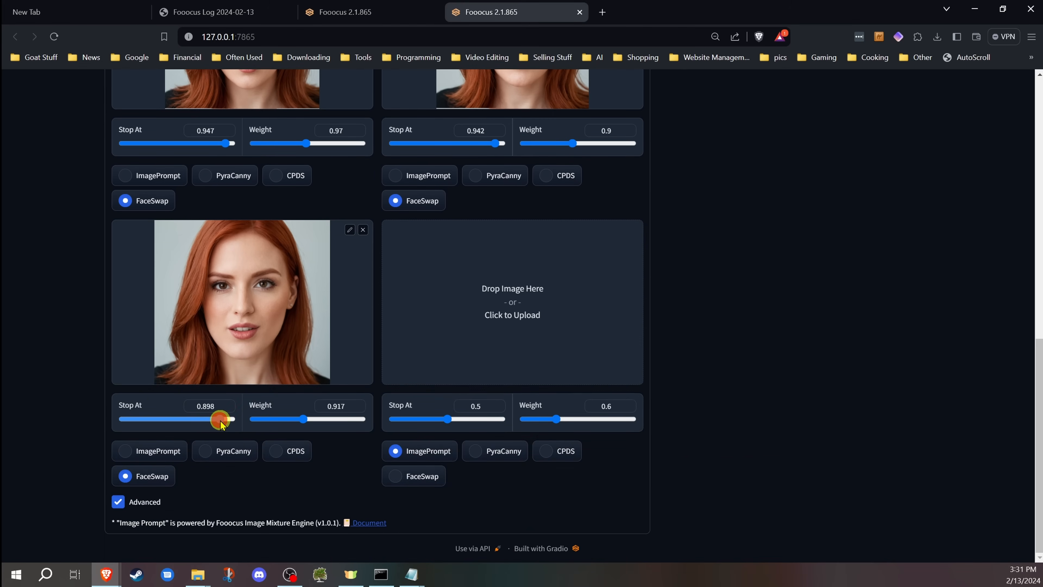
Enter the prompt "a woman having coffee in a coffee shop"
{"action": "scroll", "coordinate": [92, 325], "scroll_direction": "up", "scroll_amount": 4}
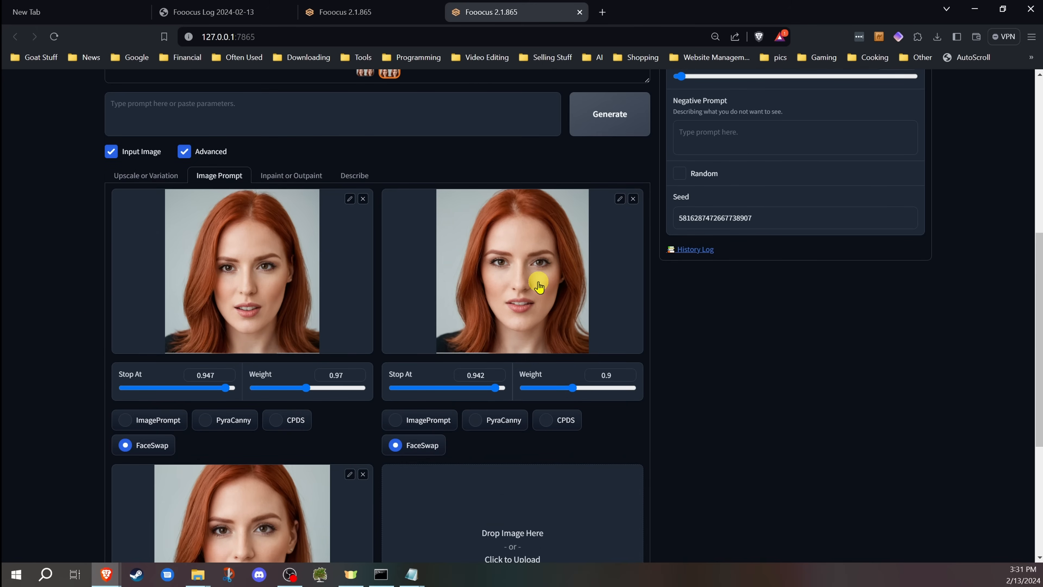
{"action": "scroll", "coordinate": [530, 292], "scroll_direction": "up", "scroll_amount": 7}
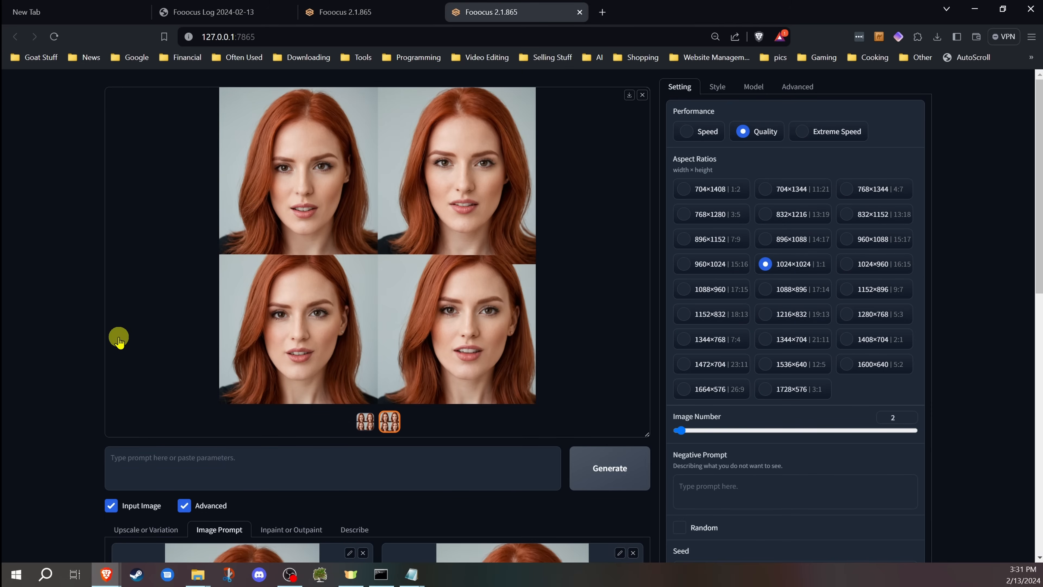
{"action": "scroll", "coordinate": [103, 425], "scroll_direction": "down", "scroll_amount": 3}
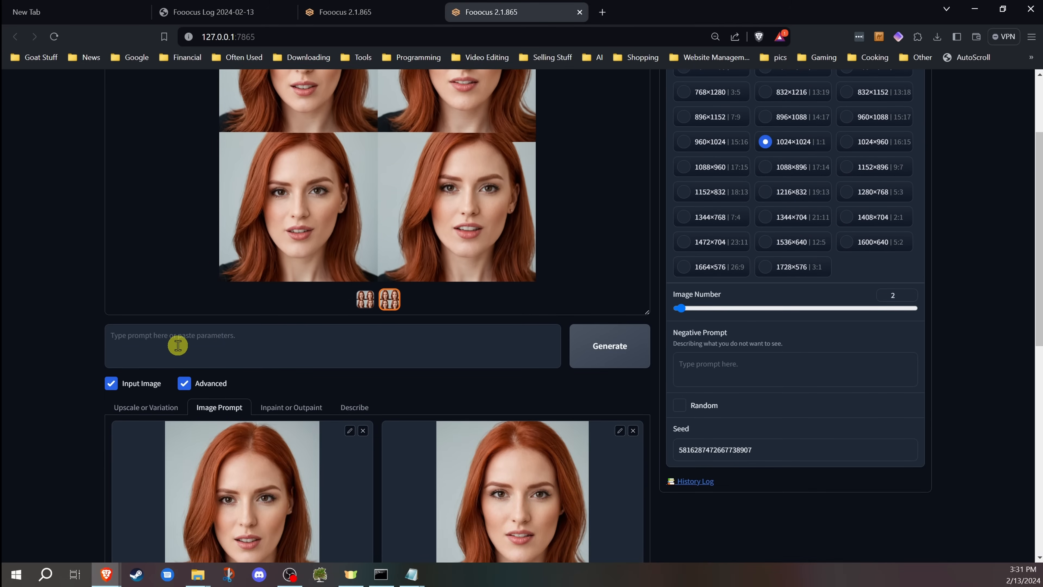
{"action": "left_click", "coordinate": [183, 338]}
{"action": "type", "text": "a"}
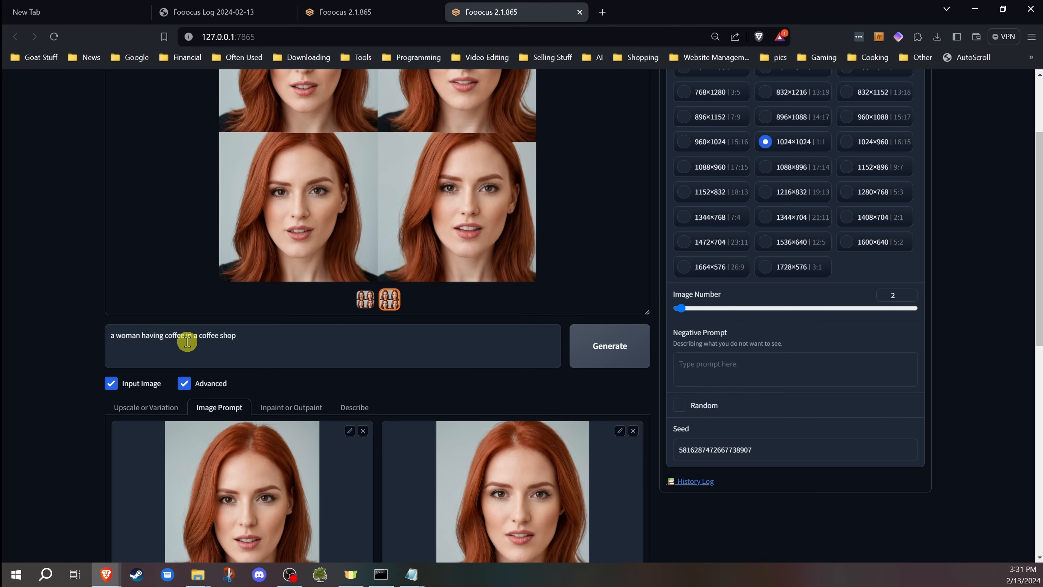
Choose the 896×1088 aspect ratio and generate the images with the face swap inputs
{"action": "left_click", "coordinate": [776, 113]}
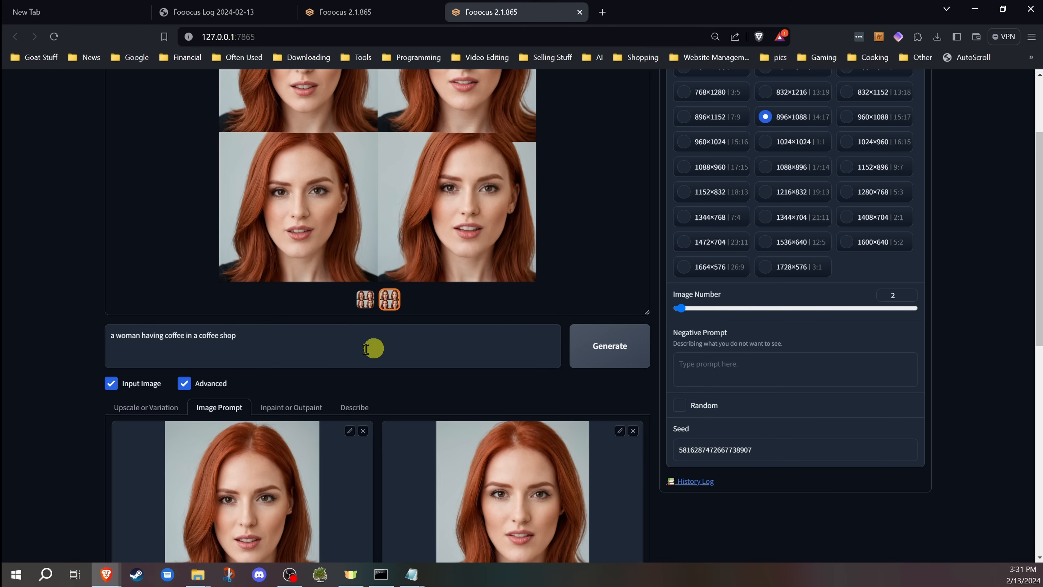
{"action": "left_click", "coordinate": [599, 361]}
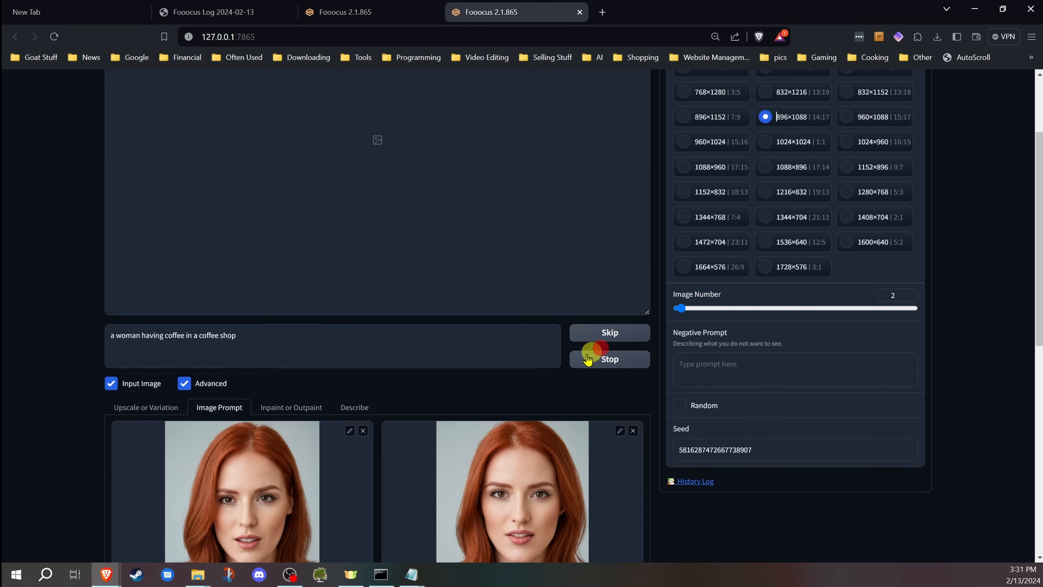
{"action": "scroll", "coordinate": [57, 257], "scroll_direction": "up", "scroll_amount": 4}
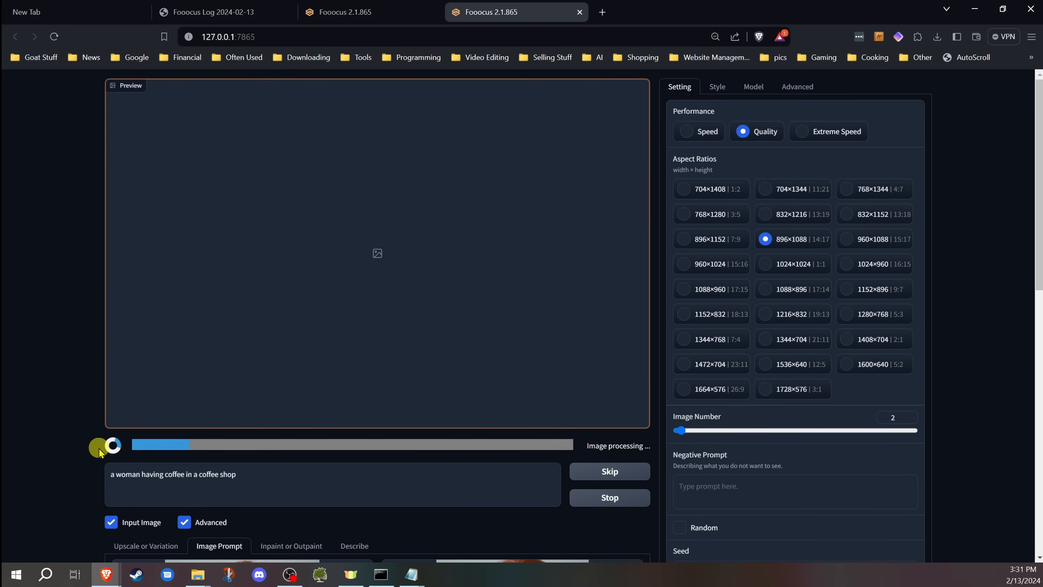
{"action": "scroll", "coordinate": [93, 438], "scroll_direction": "down", "scroll_amount": 7}
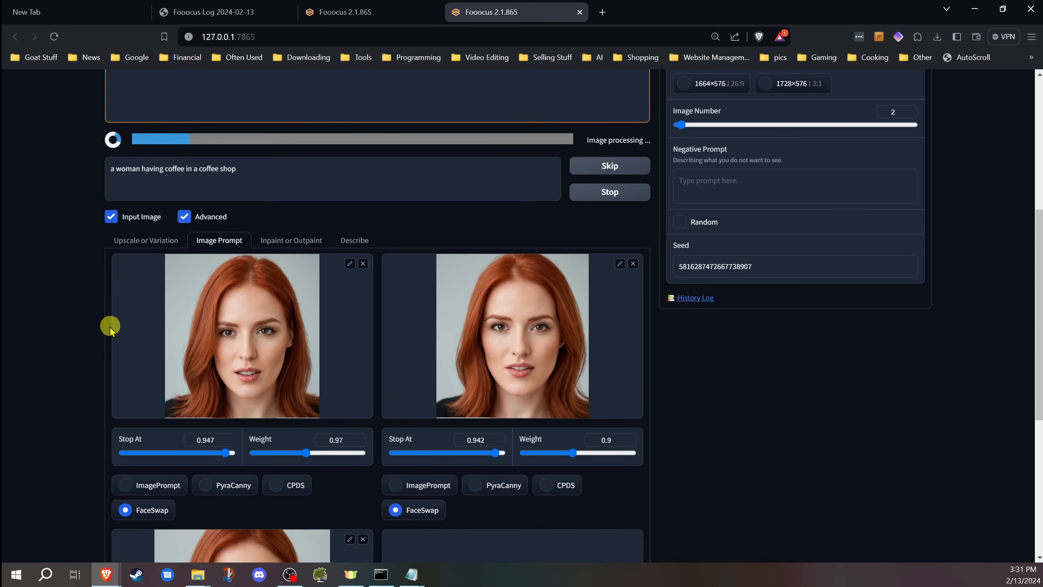
{"action": "scroll", "coordinate": [102, 324], "scroll_direction": "up", "scroll_amount": 7}
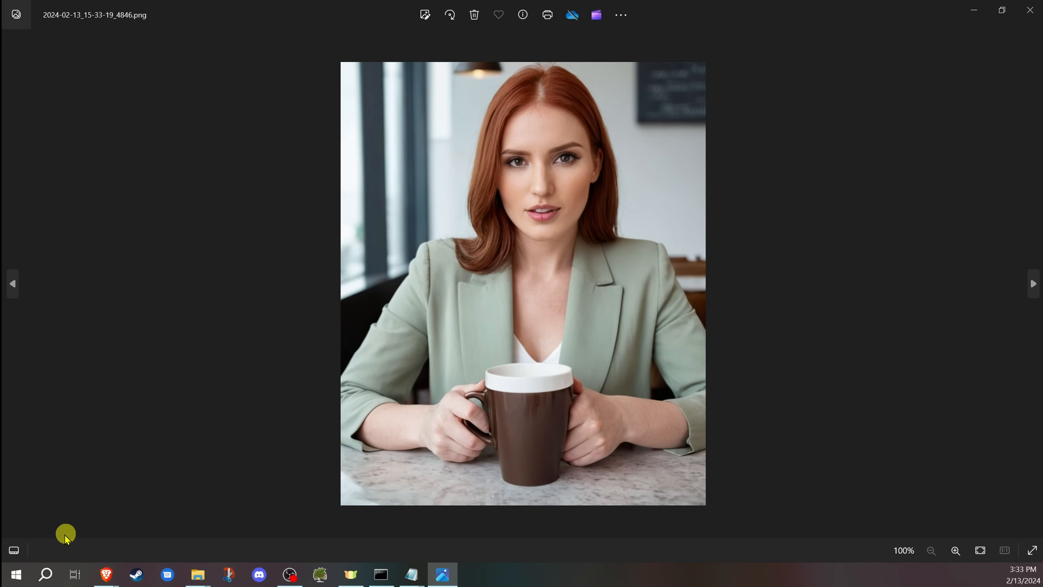
Compare both generated coffee-shop images side by side with the source face in the photo viewer, and minimise the viewer
{"action": "left_click", "coordinate": [16, 551]}
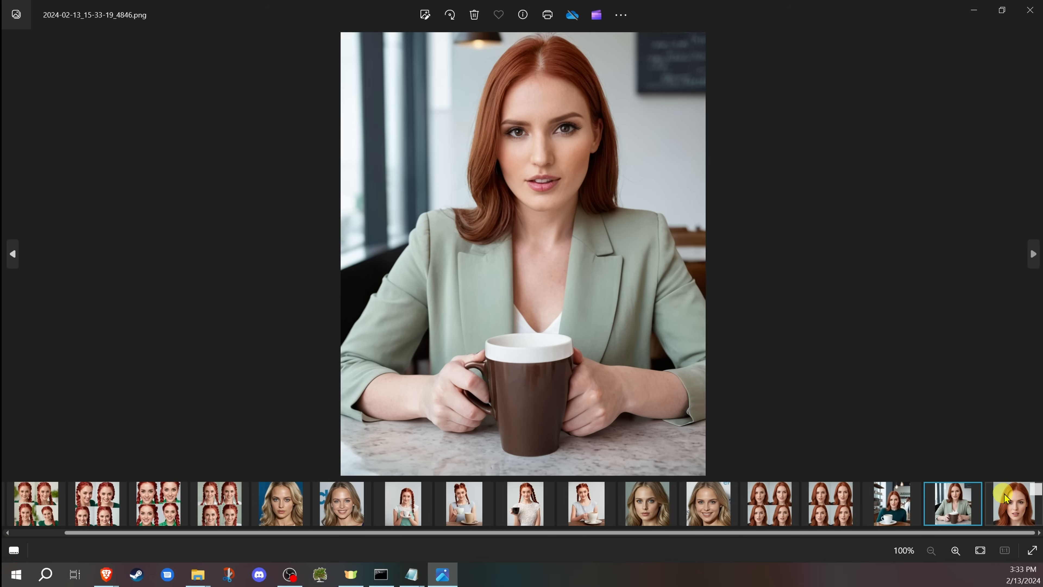
{"action": "left_click", "coordinate": [1036, 489]}
{"action": "left_click", "coordinate": [913, 489]}
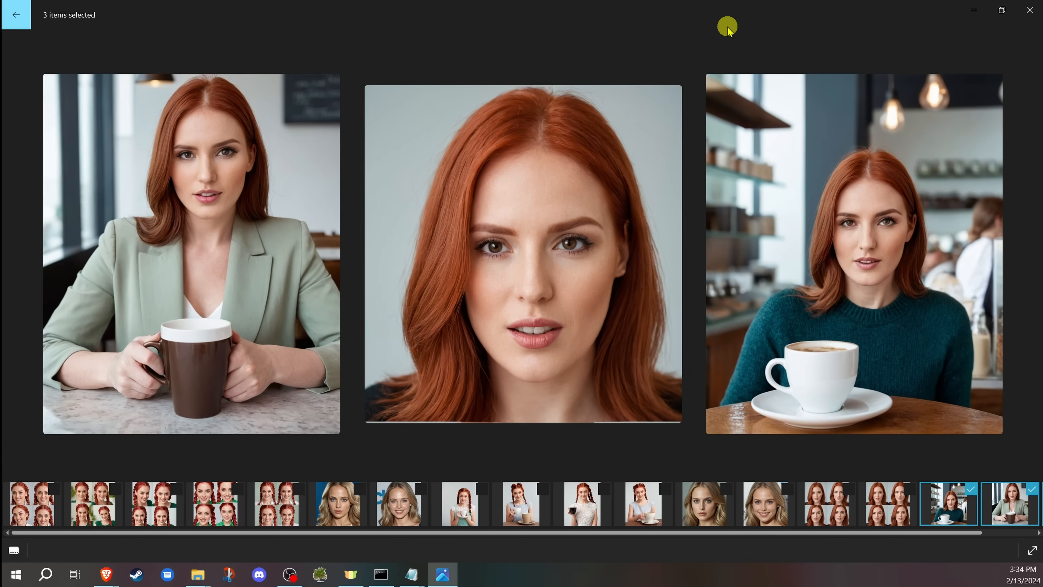
{"action": "left_click", "coordinate": [1003, 11]}
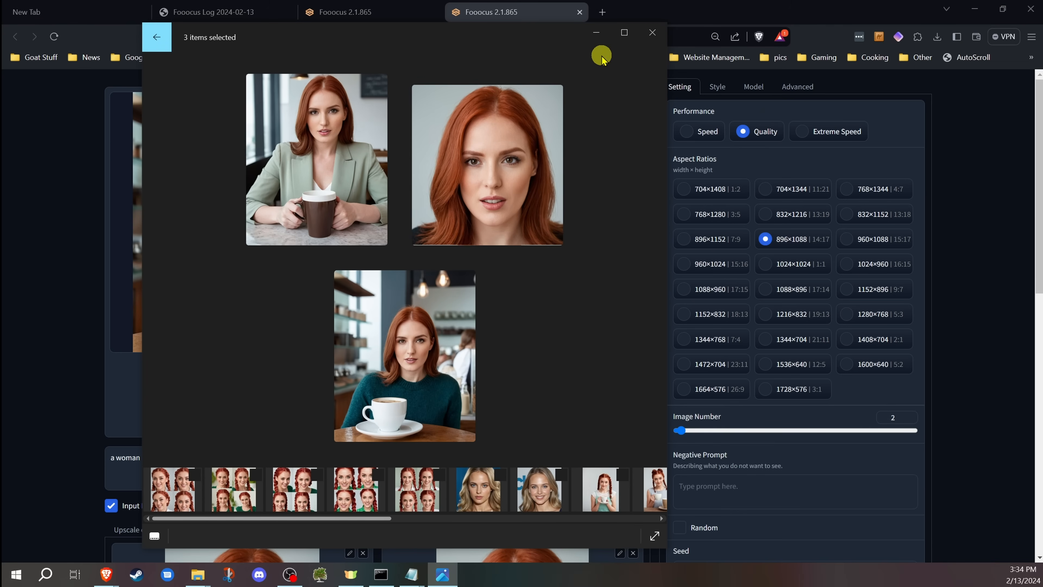
{"action": "left_click", "coordinate": [597, 32]}
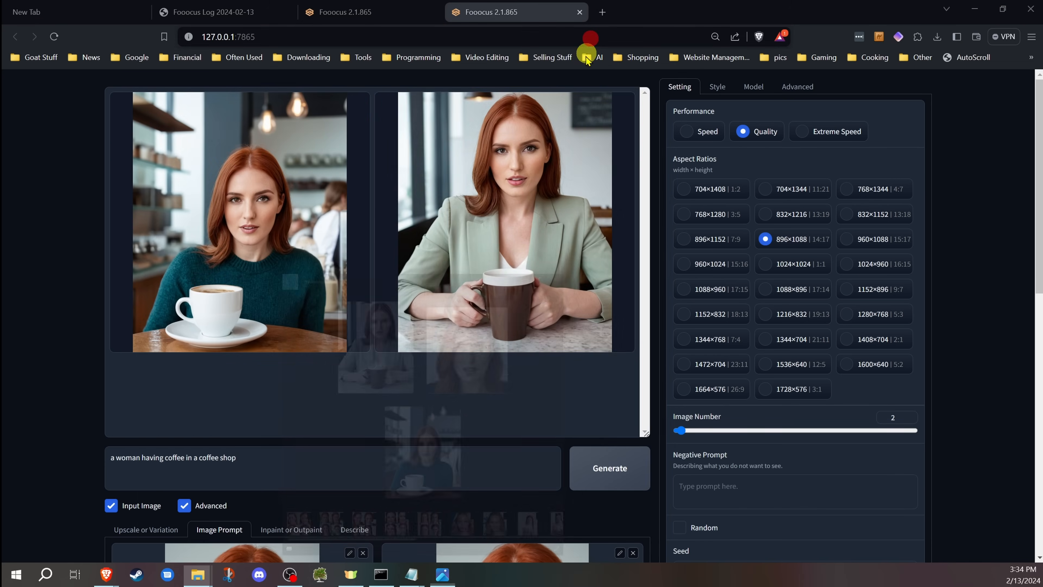
Review the three FaceSwap inputs' Stop At and Weight settings against the two generated coffee-shop images
{"action": "scroll", "coordinate": [100, 427], "scroll_direction": "down", "scroll_amount": 10}
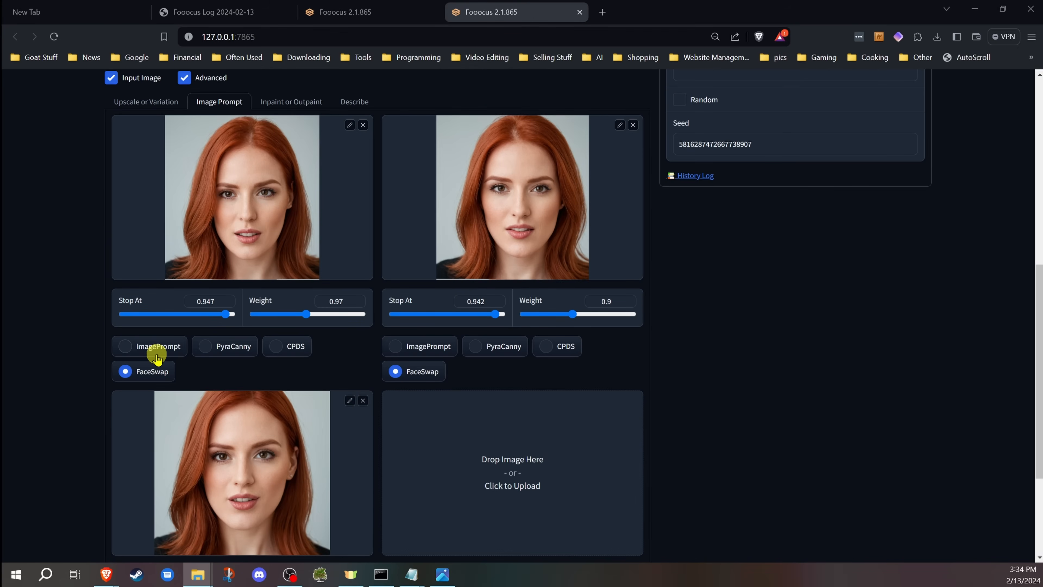
{"action": "scroll", "coordinate": [139, 323], "scroll_direction": "down", "scroll_amount": 1}
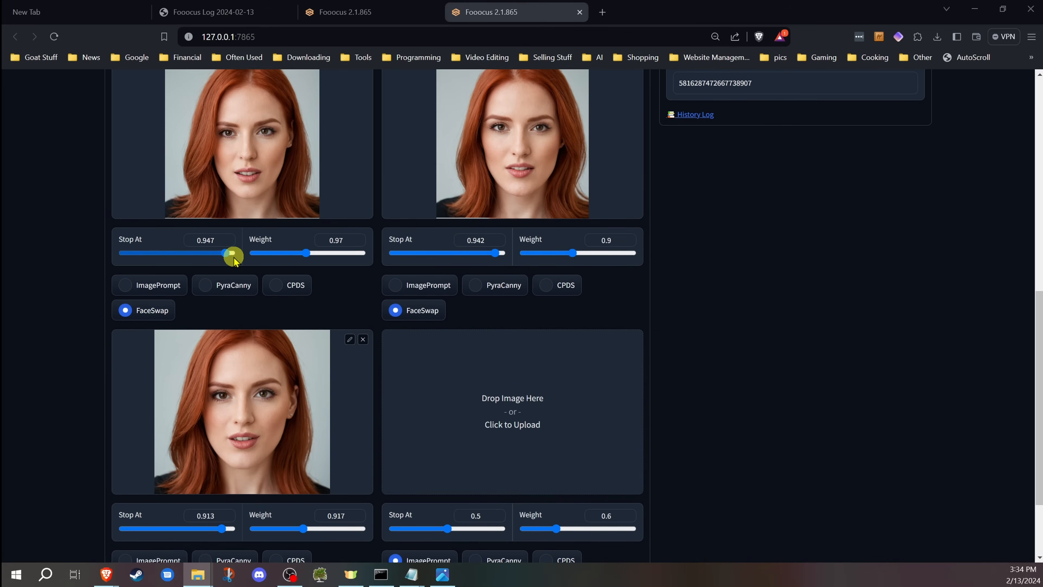
{"action": "scroll", "coordinate": [233, 261], "scroll_direction": "up", "scroll_amount": 10}
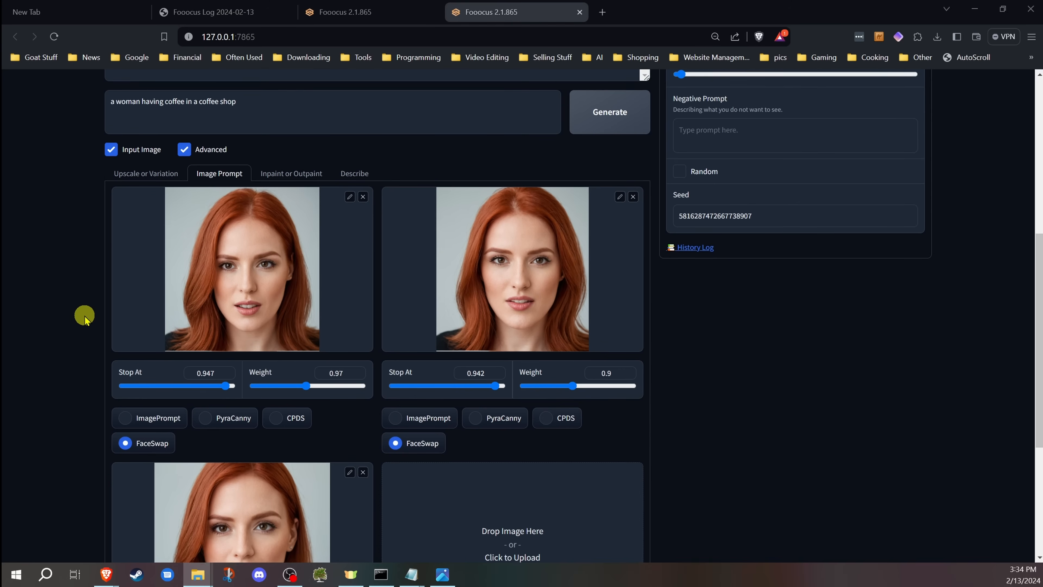
{"action": "scroll", "coordinate": [86, 318], "scroll_direction": "down", "scroll_amount": 6}
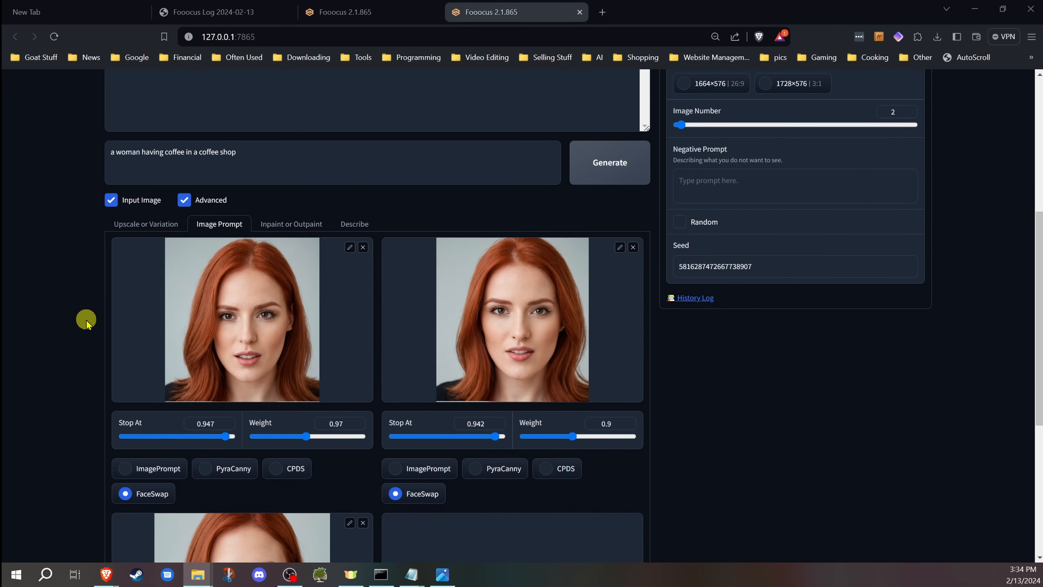
{"action": "scroll", "coordinate": [86, 320], "scroll_direction": "up", "scroll_amount": 6}
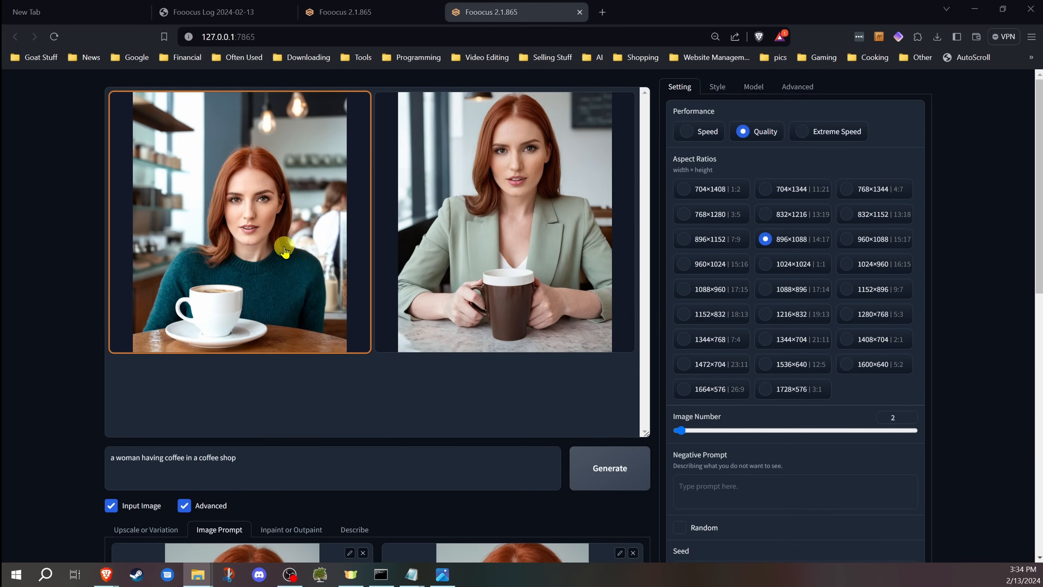
{"action": "scroll", "coordinate": [51, 391], "scroll_direction": "down", "scroll_amount": 8}
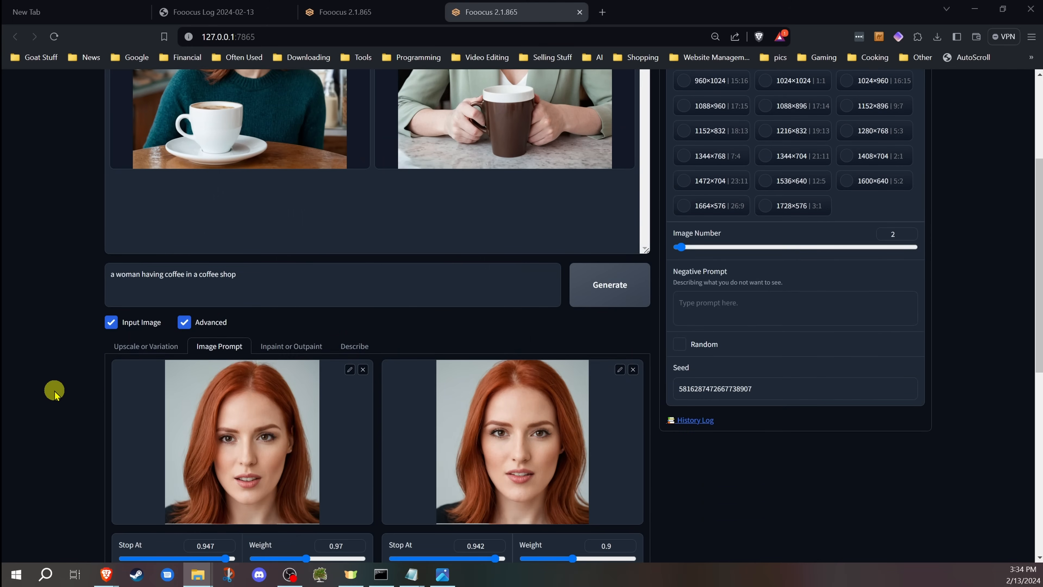
{"action": "scroll", "coordinate": [112, 283], "scroll_direction": "up", "scroll_amount": 7}
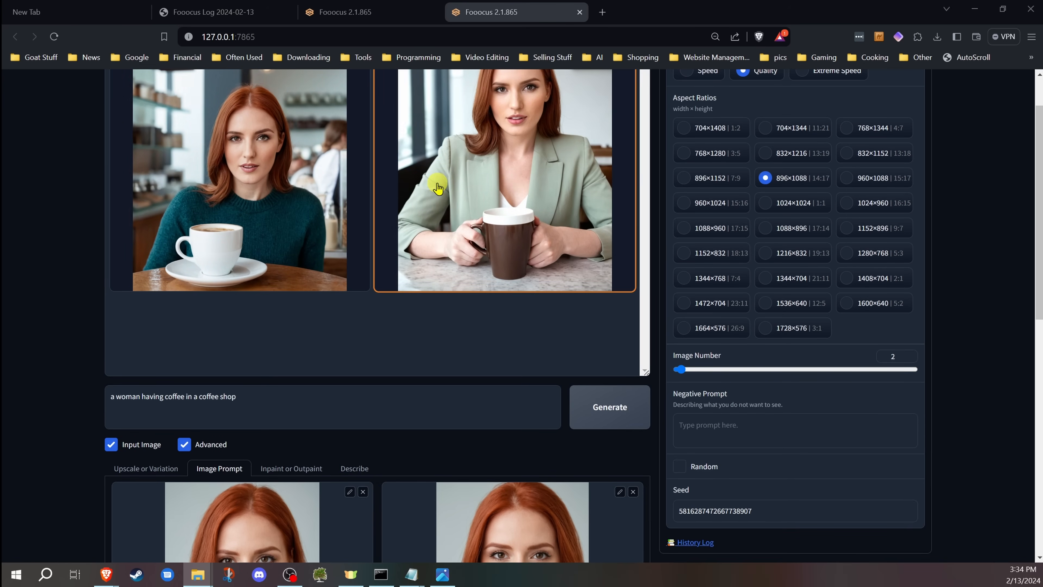
{"action": "scroll", "coordinate": [72, 356], "scroll_direction": "down", "scroll_amount": 3}
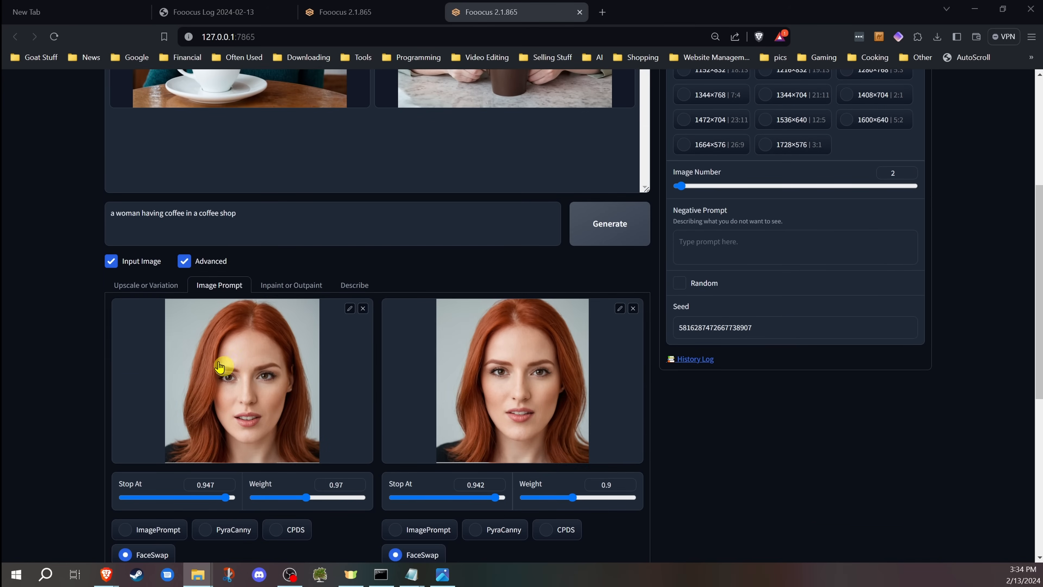
{"action": "scroll", "coordinate": [86, 230], "scroll_direction": "up", "scroll_amount": 4}
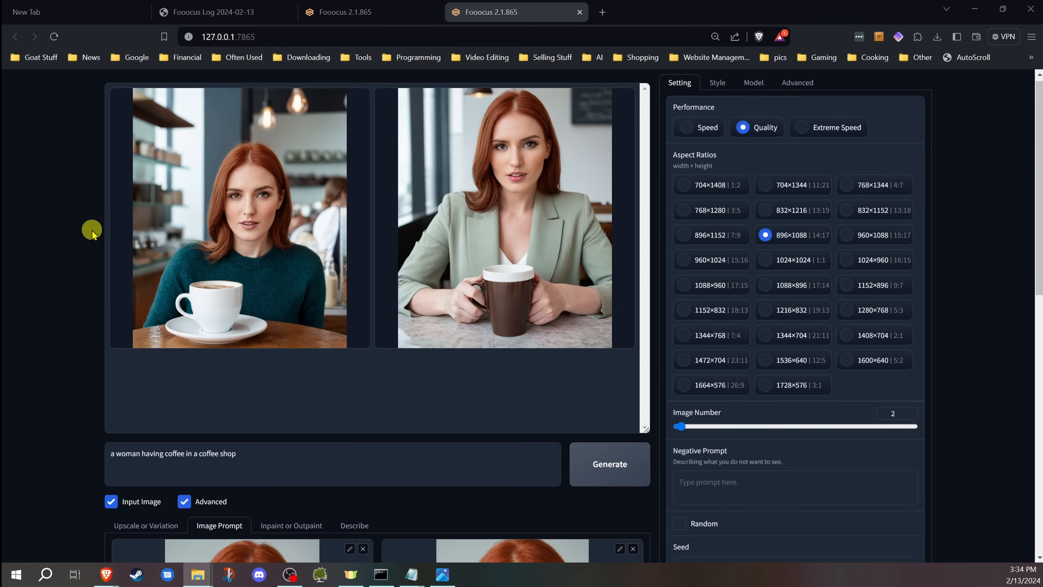
{"action": "scroll", "coordinate": [87, 228], "scroll_direction": "down", "scroll_amount": 4}
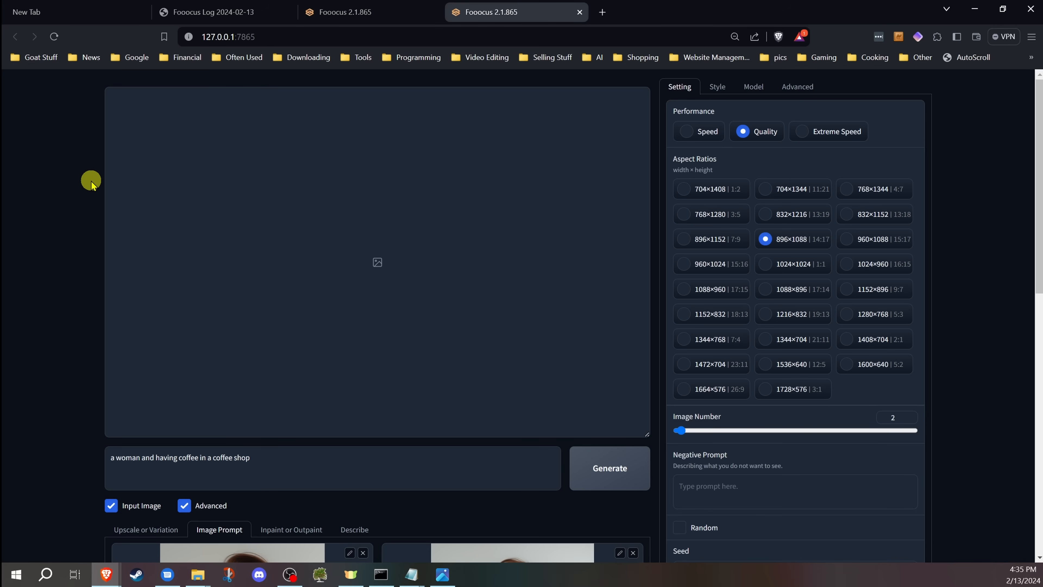
Examine the new set of three windswept-hair FaceSwap faces, their Stop At and Weight settings, and the coffee-shop prompt
{"action": "scroll", "coordinate": [89, 185], "scroll_direction": "down", "scroll_amount": 4}
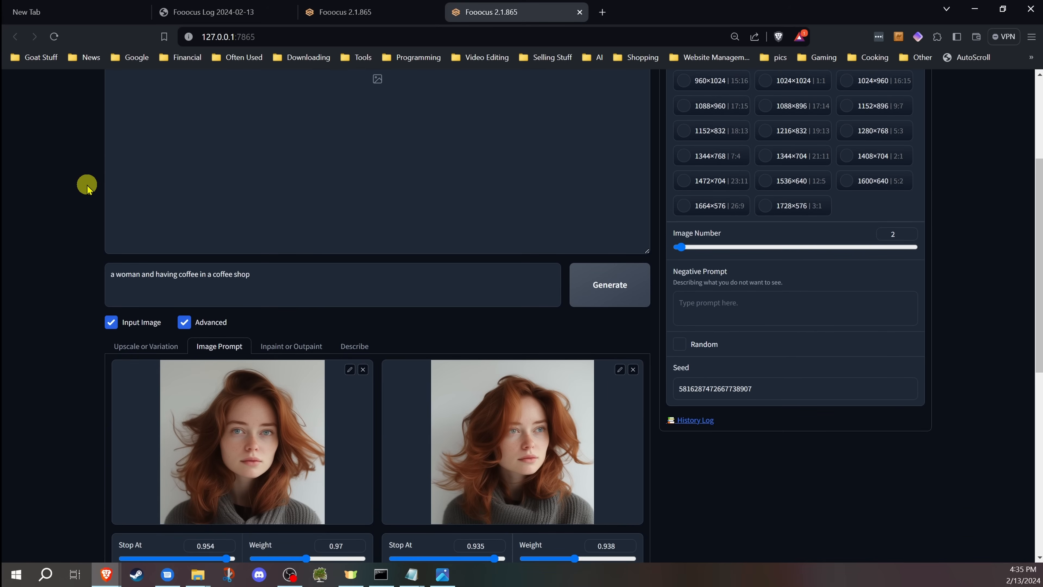
{"action": "scroll", "coordinate": [87, 187], "scroll_direction": "down", "scroll_amount": 3}
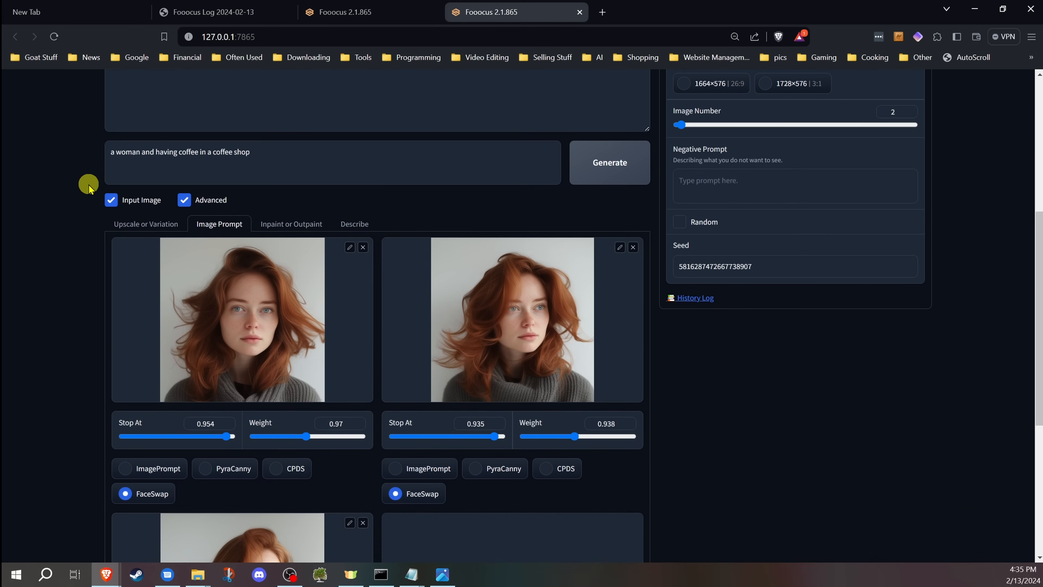
{"action": "scroll", "coordinate": [81, 185], "scroll_direction": "down", "scroll_amount": 4}
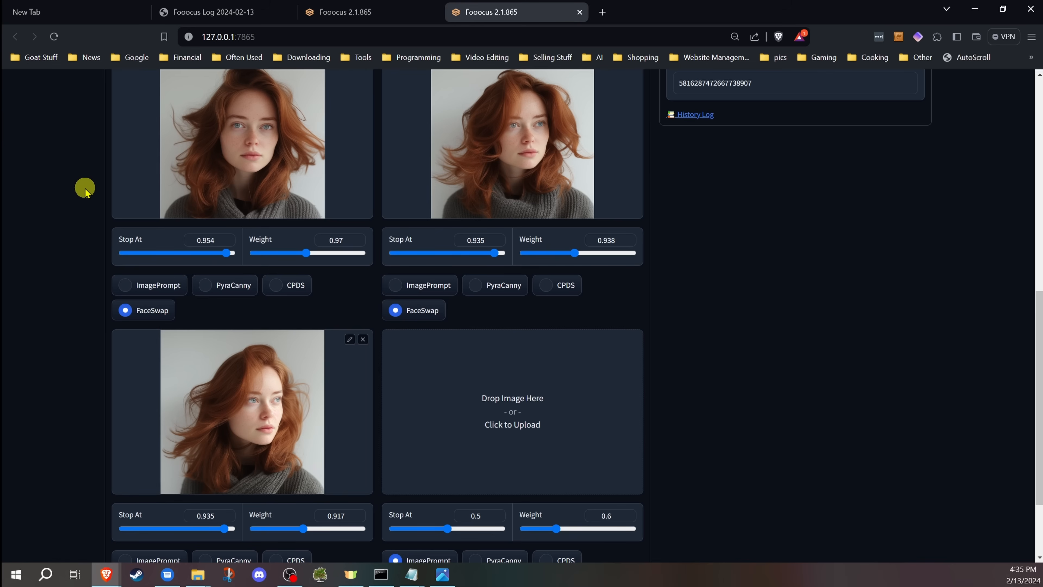
{"action": "scroll", "coordinate": [84, 187], "scroll_direction": "up", "scroll_amount": 1}
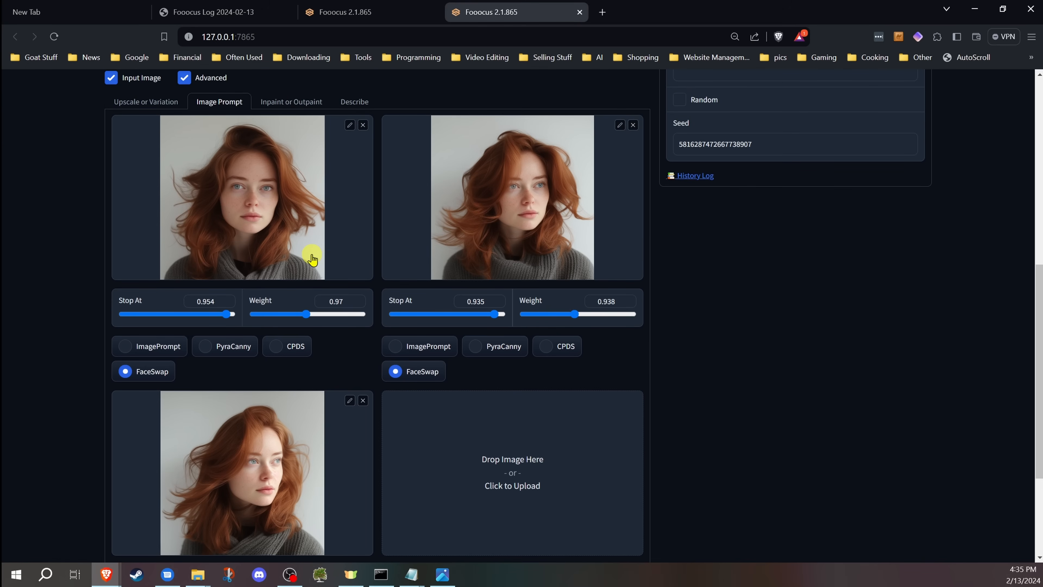
{"action": "scroll", "coordinate": [310, 261], "scroll_direction": "up", "scroll_amount": 2}
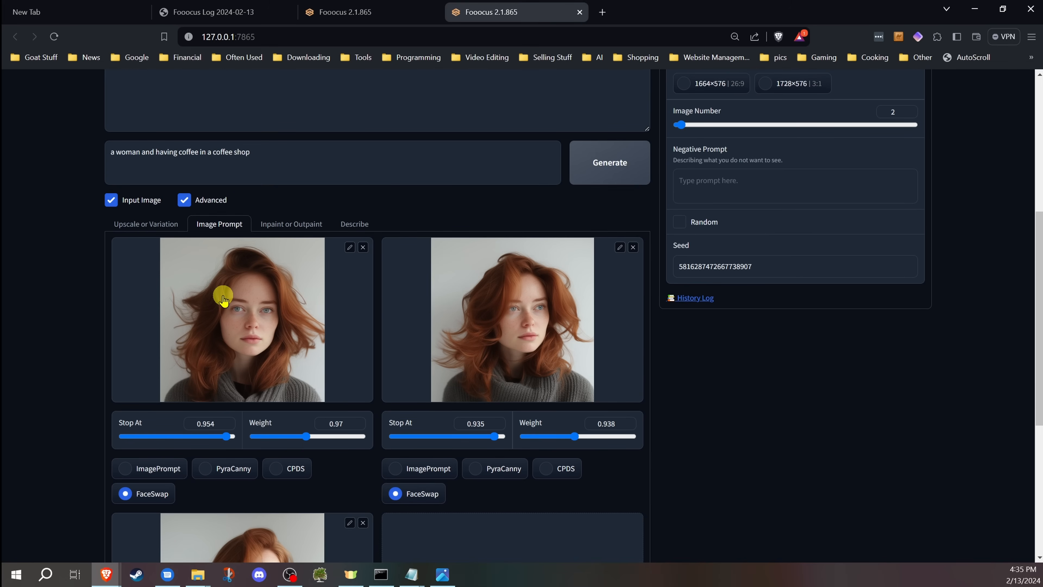
{"action": "scroll", "coordinate": [223, 299], "scroll_direction": "up", "scroll_amount": 4}
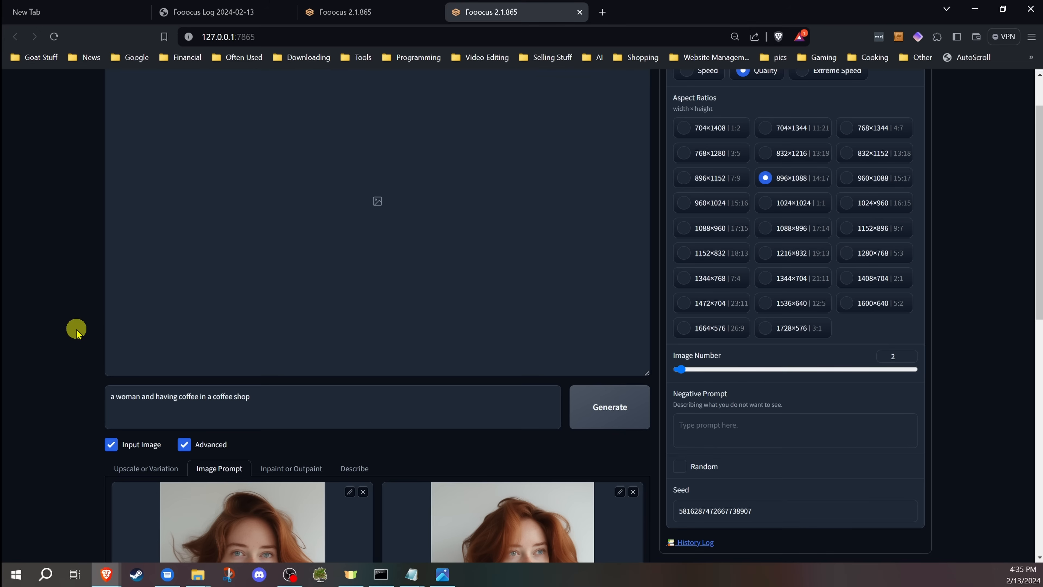
{"action": "scroll", "coordinate": [77, 331], "scroll_direction": "down", "scroll_amount": 4}
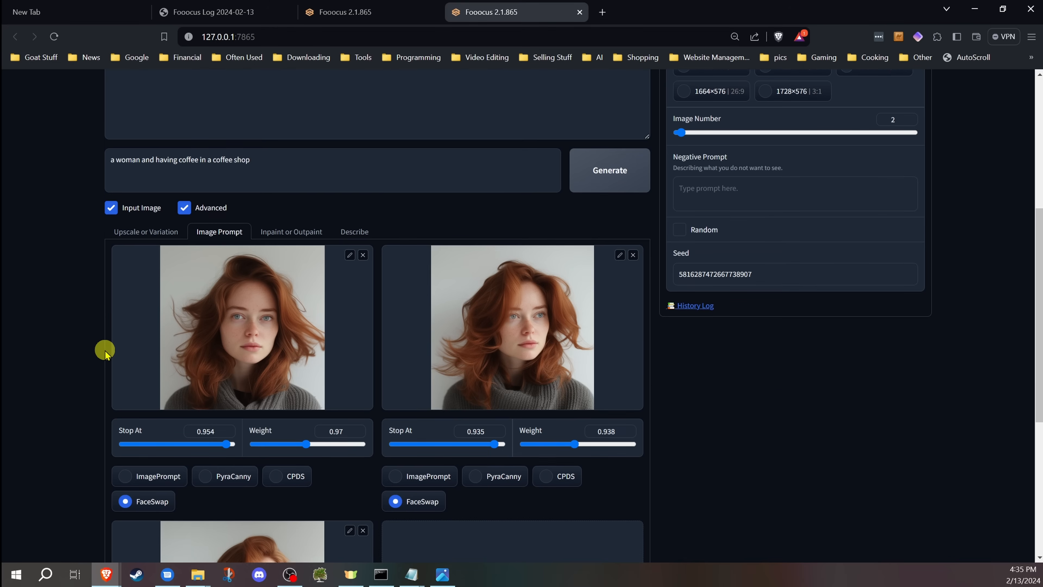
{"action": "scroll", "coordinate": [77, 337], "scroll_direction": "up", "scroll_amount": 8}
Change the prompt to "a woman smiling and having coffee in a coffee shop" and generate the images
{"action": "scroll", "coordinate": [78, 341], "scroll_direction": "down", "scroll_amount": 6}
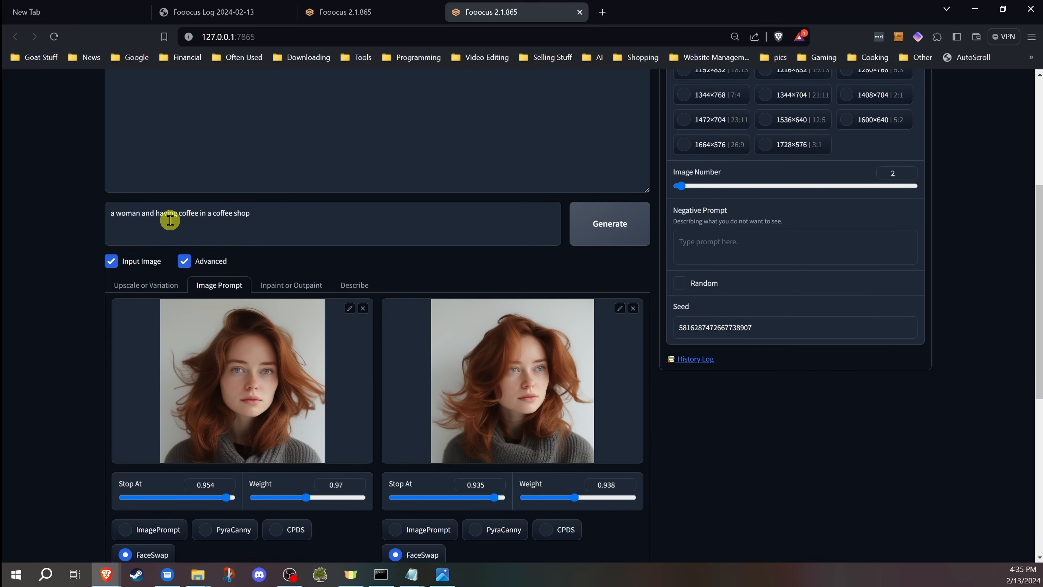
{"action": "left_click", "coordinate": [142, 212]}
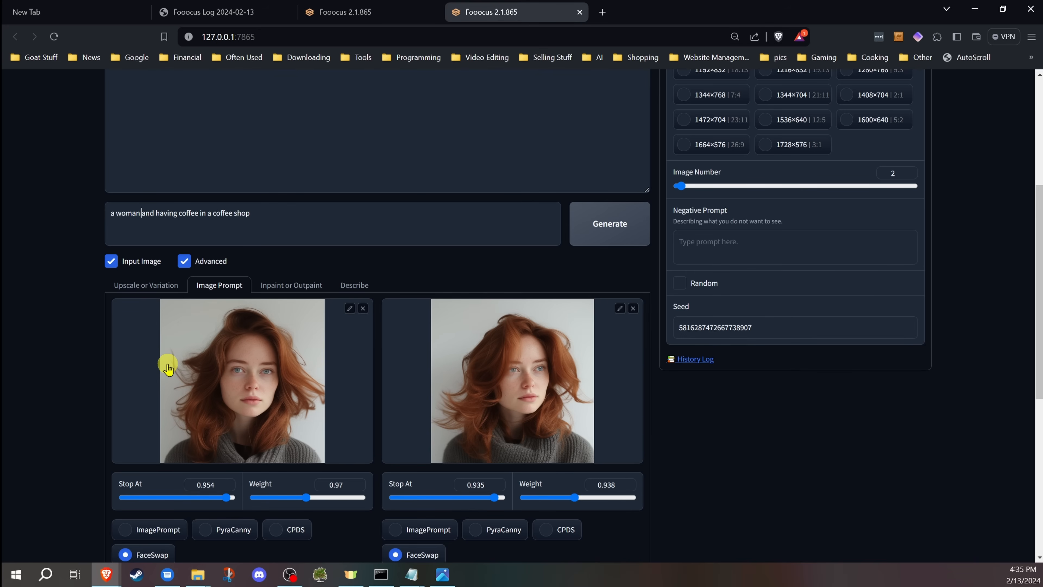
{"action": "type", "text": "smiling"}
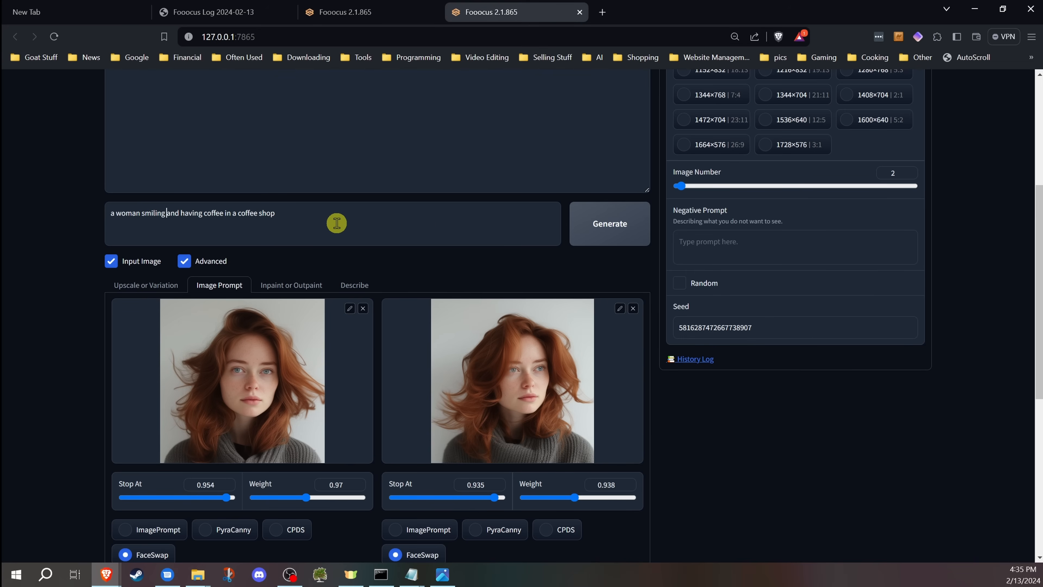
{"action": "scroll", "coordinate": [505, 291], "scroll_direction": "up", "scroll_amount": 5}
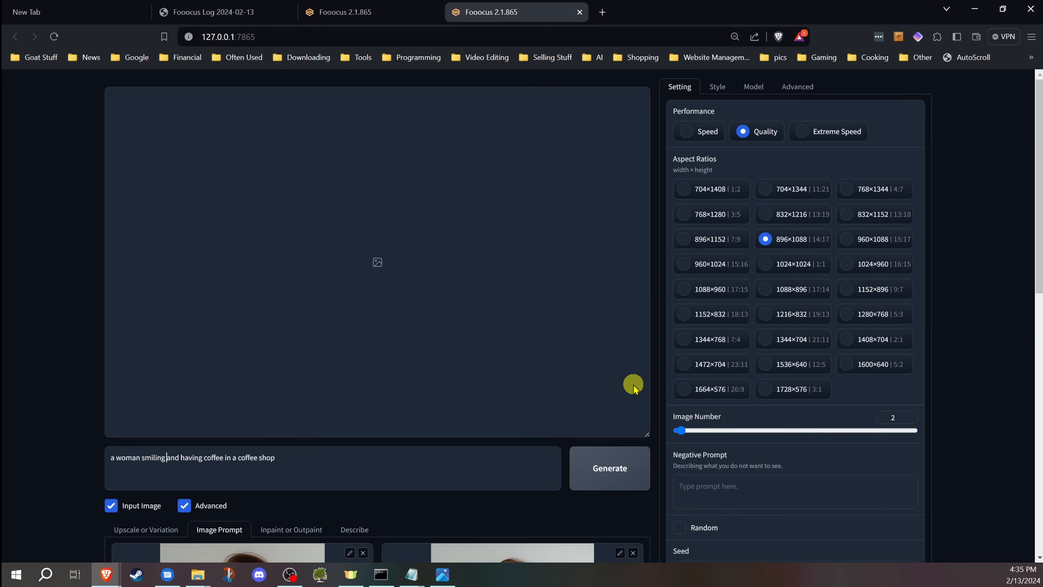
{"action": "left_click", "coordinate": [622, 476]}
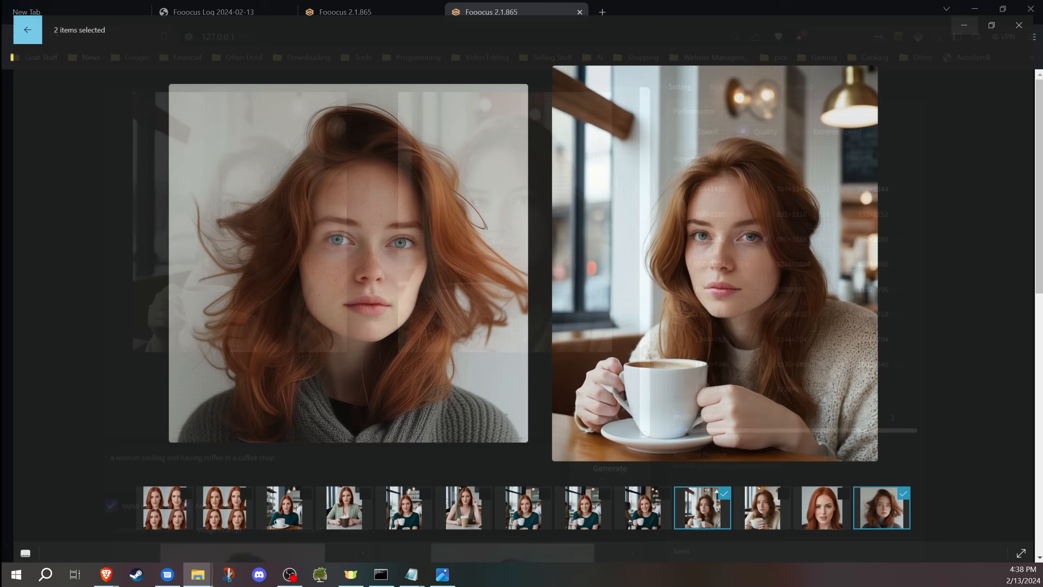
Compare the generated coffee-shop images side by side with the source face face01.png, and close the photo viewer
{"action": "left_click", "coordinate": [629, 447]}
{"action": "left_click", "coordinate": [899, 505]}
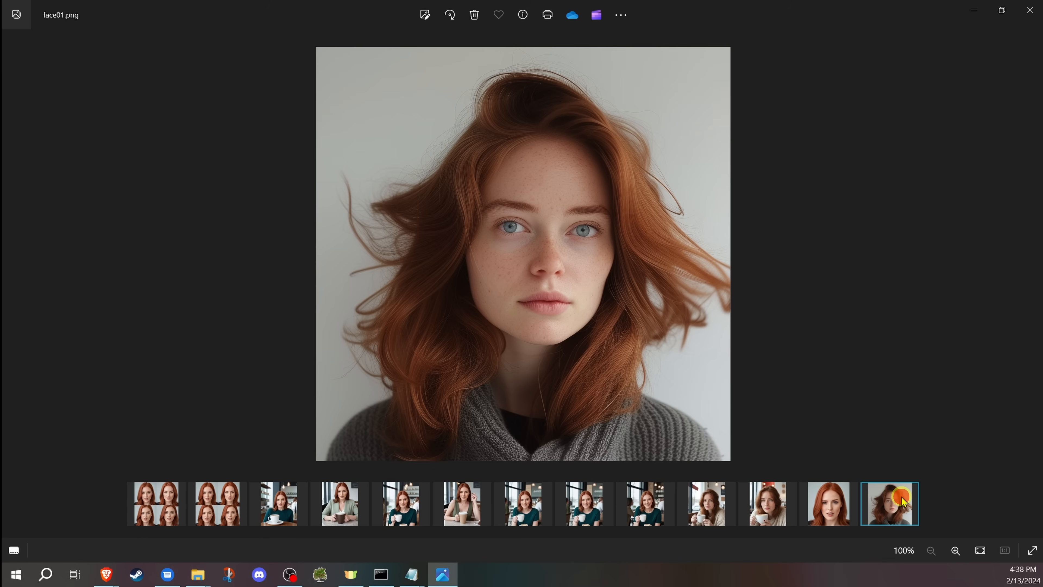
{"action": "left_click", "coordinate": [765, 505]}
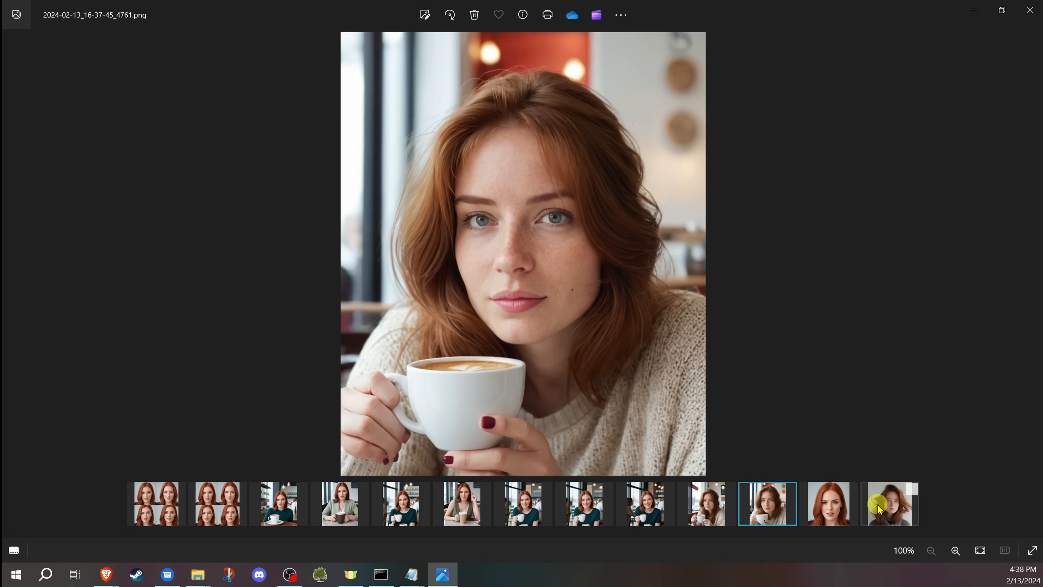
{"action": "left_click", "coordinate": [911, 491]}
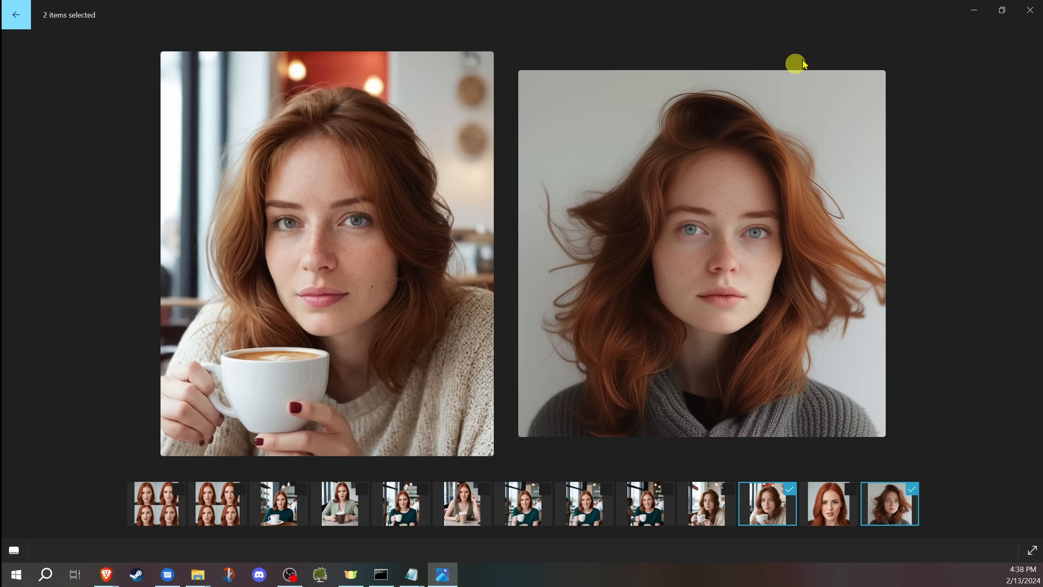
{"action": "left_click", "coordinate": [1034, 7]}
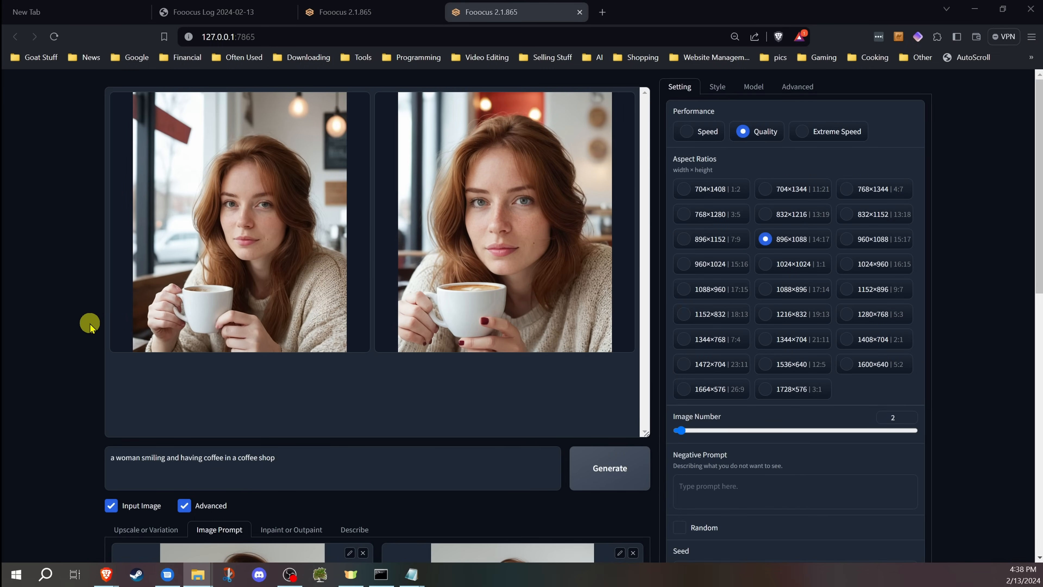
Raise the emphasis of "smiling" in the prompt to (smiling:1.4)
{"action": "scroll", "coordinate": [99, 317], "scroll_direction": "down", "scroll_amount": 3}
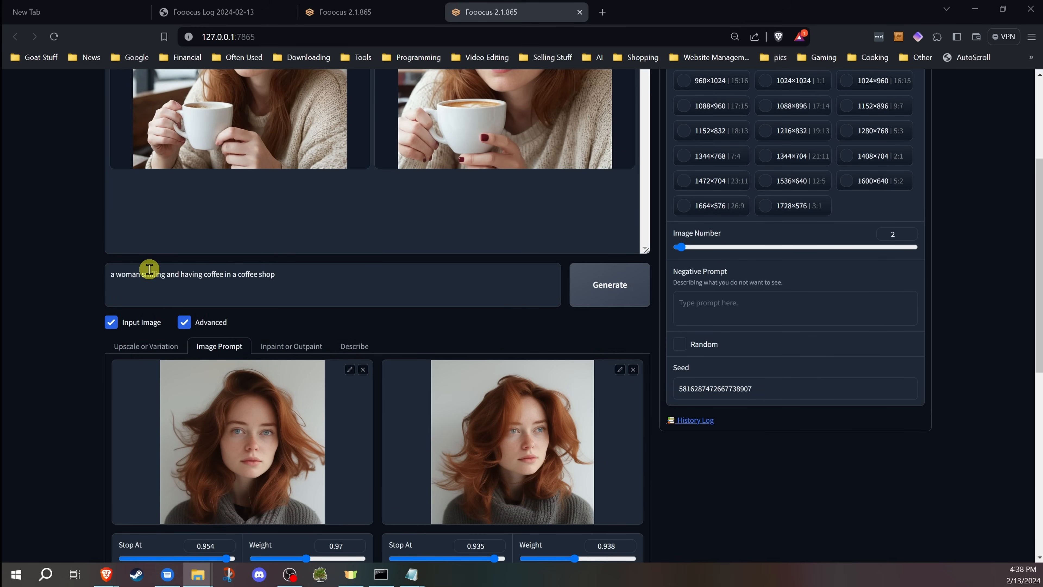
{"action": "left_click_drag", "start_coordinate": [143, 270], "coordinate": [166, 274]}
{"action": "key", "text": "ctrl+Up"}
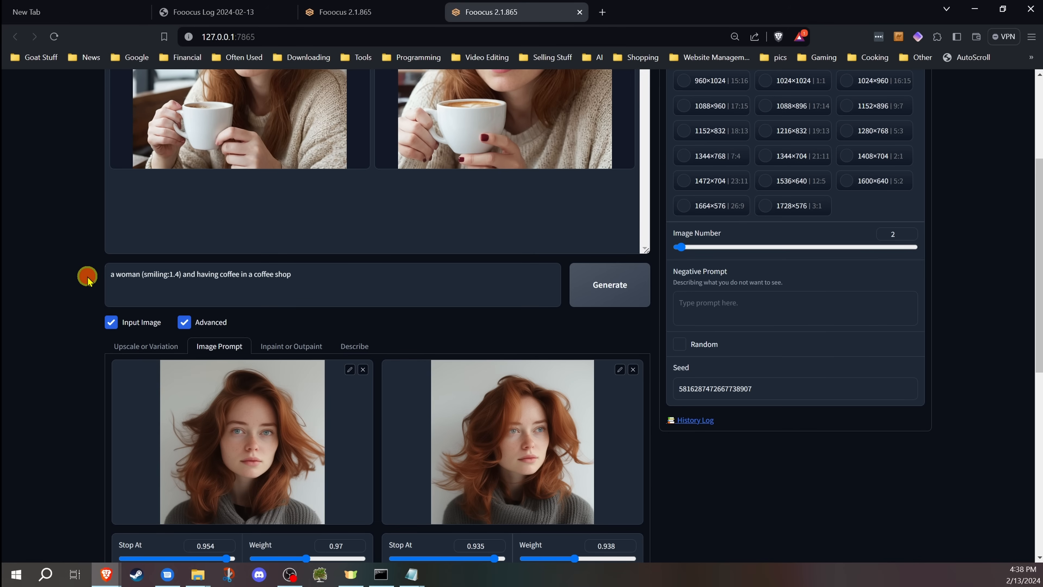
{"action": "left_click", "coordinate": [165, 273]}
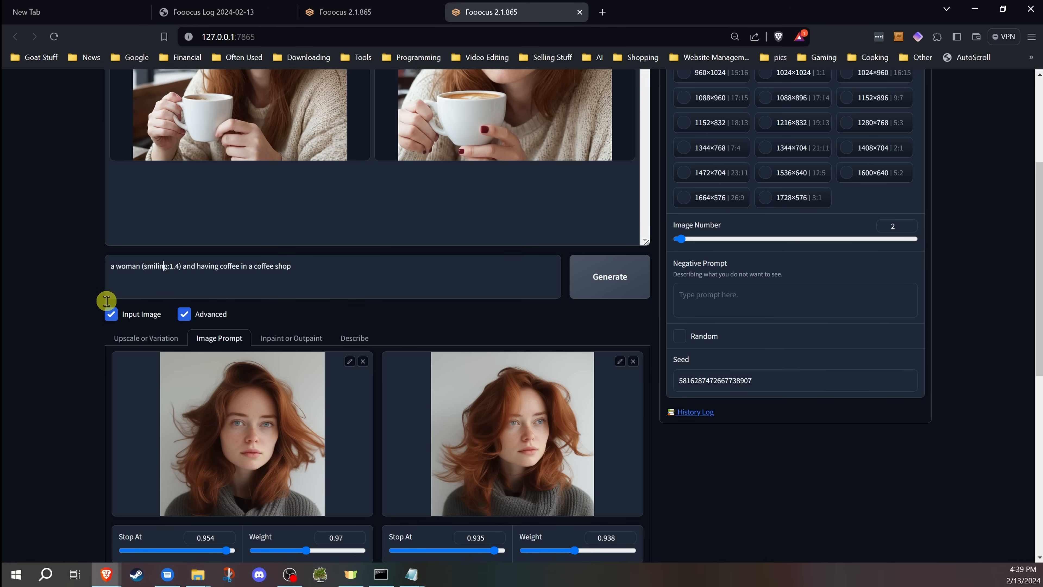
Set the first face's Stop At to 0.89 and Weight to 0.924, and the second face's Stop At to 0.897
{"action": "scroll", "coordinate": [106, 298], "scroll_direction": "down", "scroll_amount": 4}
{"action": "left_click_drag", "start_coordinate": [227, 379], "coordinate": [219, 379]}
{"action": "left_click", "coordinate": [307, 377]}
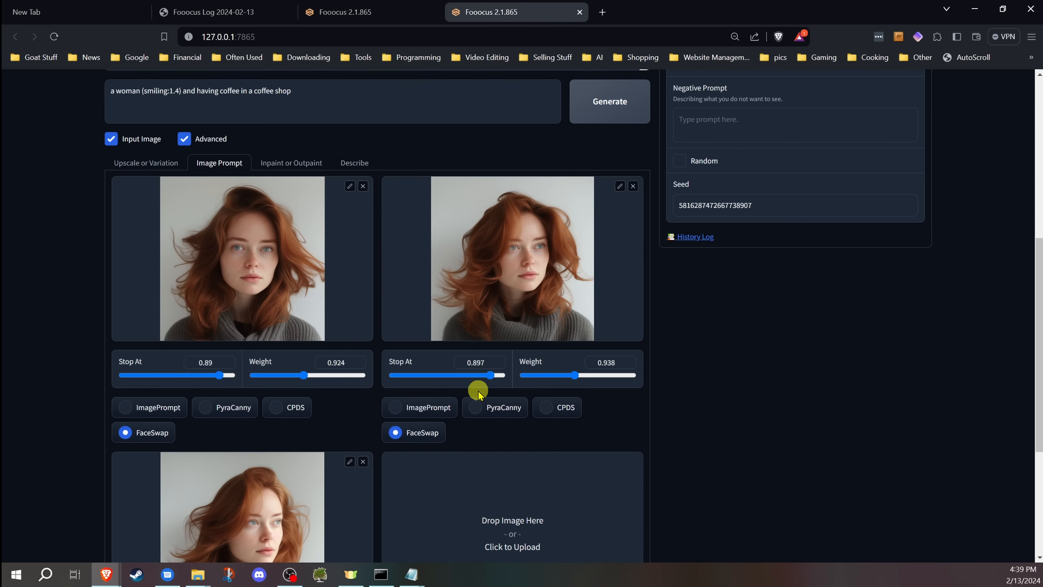
Set the third face's Stop At to about 0.909 and the first face's Weight to 0.97
{"action": "scroll", "coordinate": [475, 392], "scroll_direction": "down", "scroll_amount": 5}
{"action": "left_click_drag", "start_coordinate": [224, 423], "coordinate": [221, 422]}
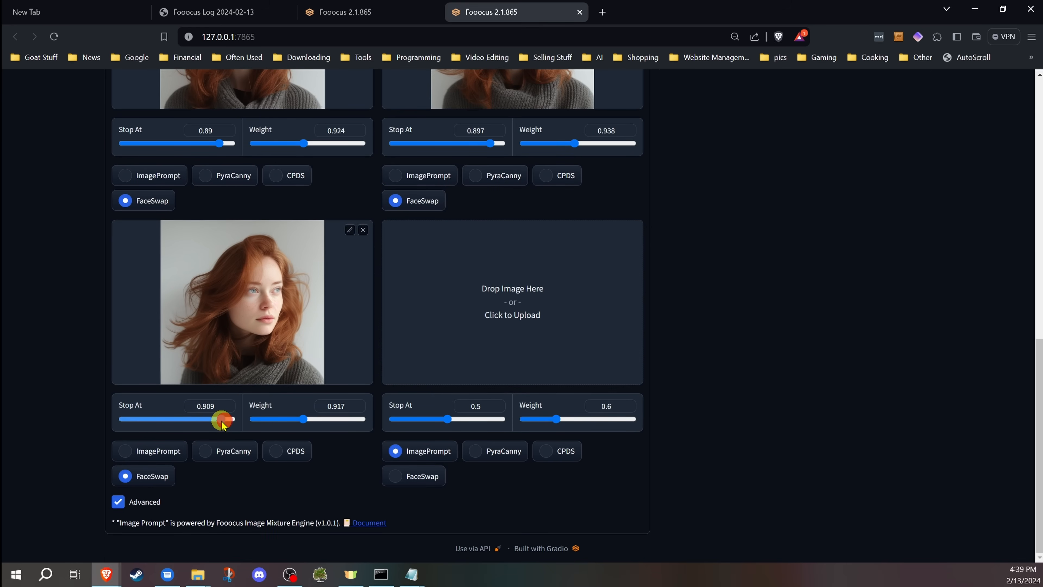
{"action": "scroll", "coordinate": [84, 328], "scroll_direction": "up", "scroll_amount": 5}
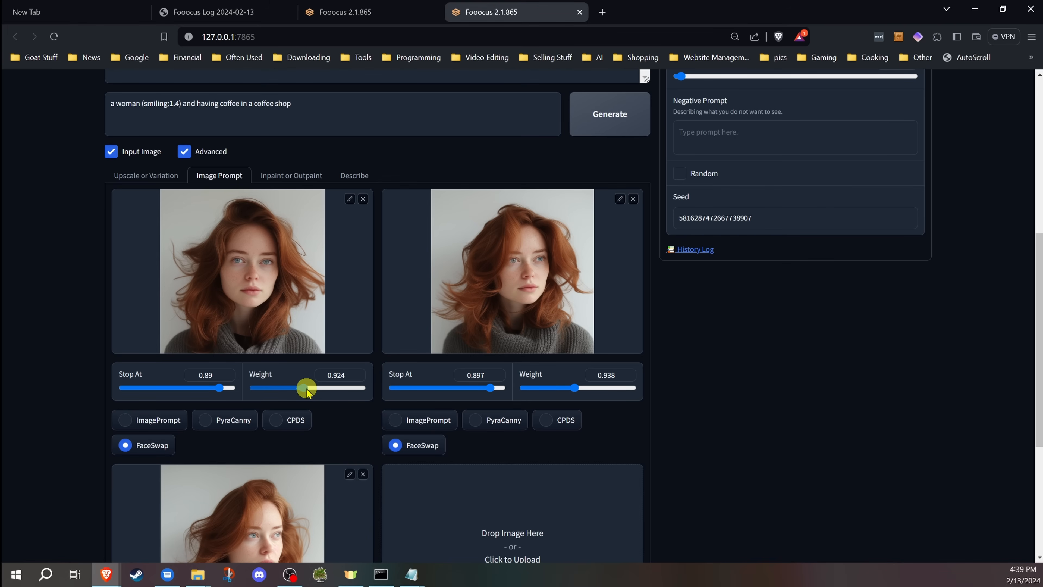
{"action": "left_click_drag", "start_coordinate": [305, 388], "coordinate": [309, 390]}
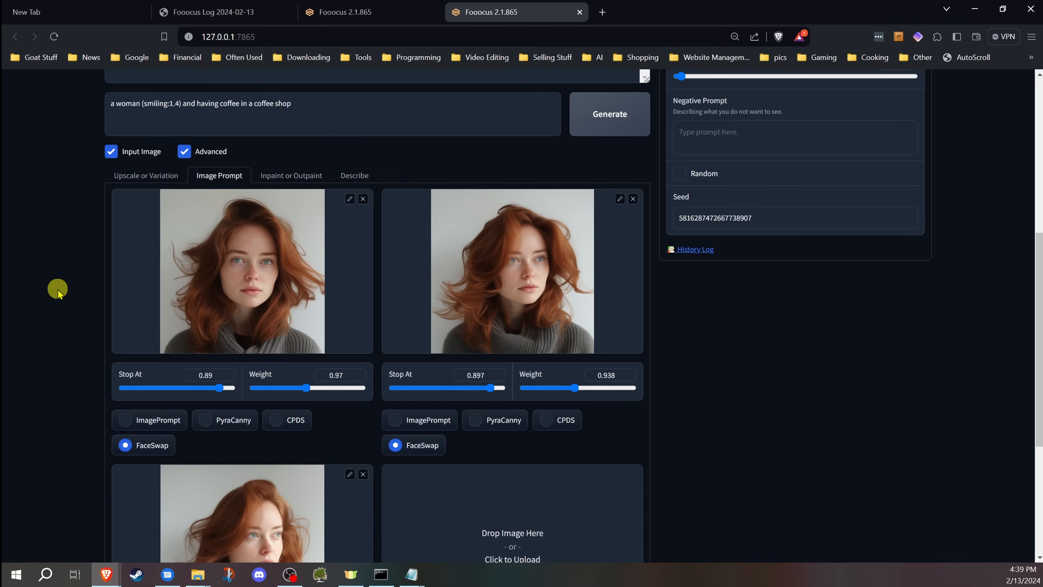
{"action": "scroll", "coordinate": [58, 289], "scroll_direction": "up", "scroll_amount": 4}
{"action": "scroll", "coordinate": [58, 290], "scroll_direction": "down", "scroll_amount": 1}
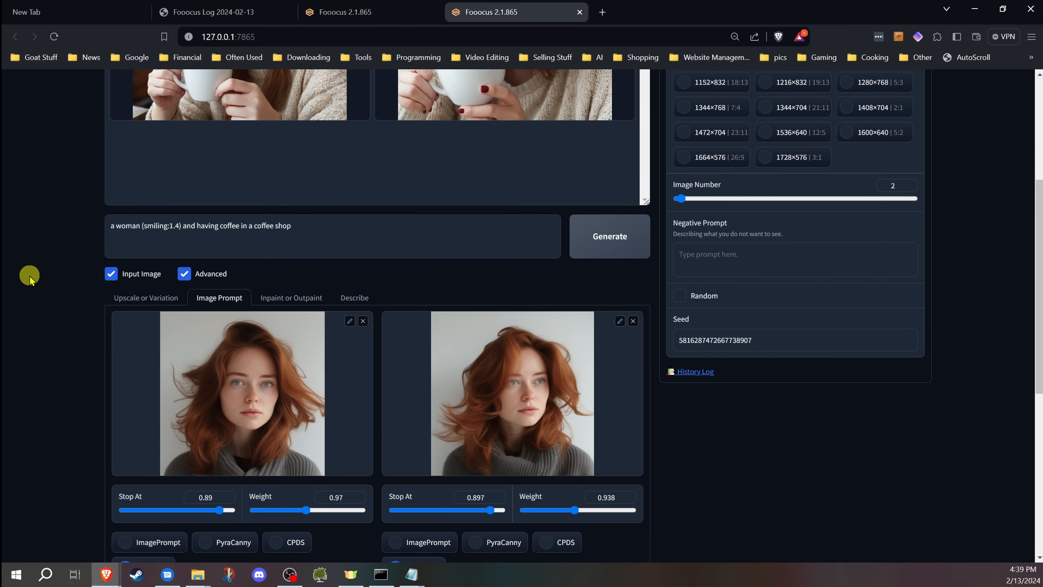
{"action": "scroll", "coordinate": [28, 275], "scroll_direction": "up", "scroll_amount": 4}
{"action": "scroll", "coordinate": [41, 292], "scroll_direction": "down", "scroll_amount": 5}
{"action": "scroll", "coordinate": [111, 304], "scroll_direction": "down", "scroll_amount": 1}
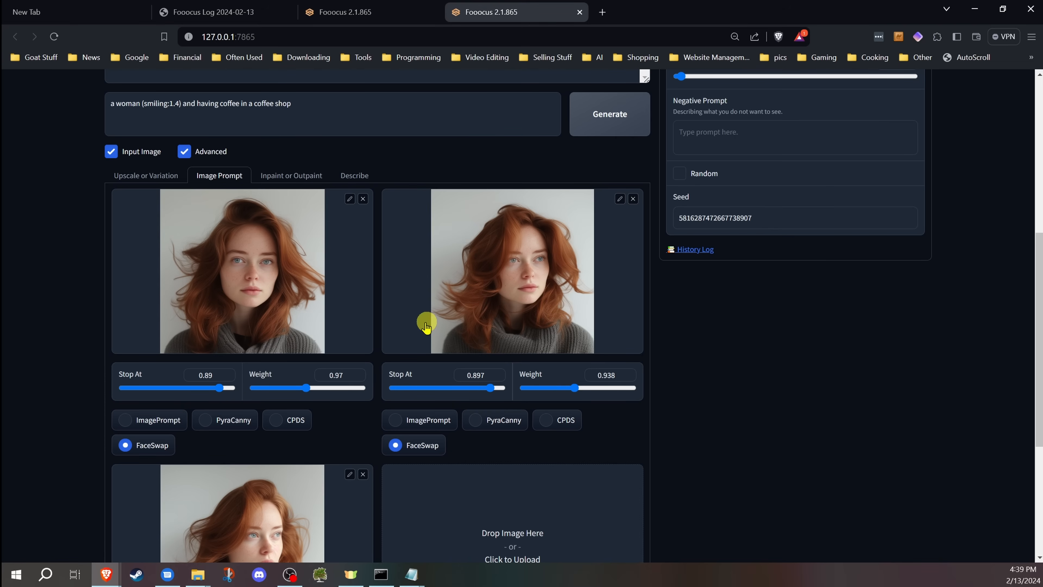
Generate new coffee-shop images from the (smiling:1.4) prompt with the adjusted face settings
{"action": "scroll", "coordinate": [314, 322], "scroll_direction": "down", "scroll_amount": 4}
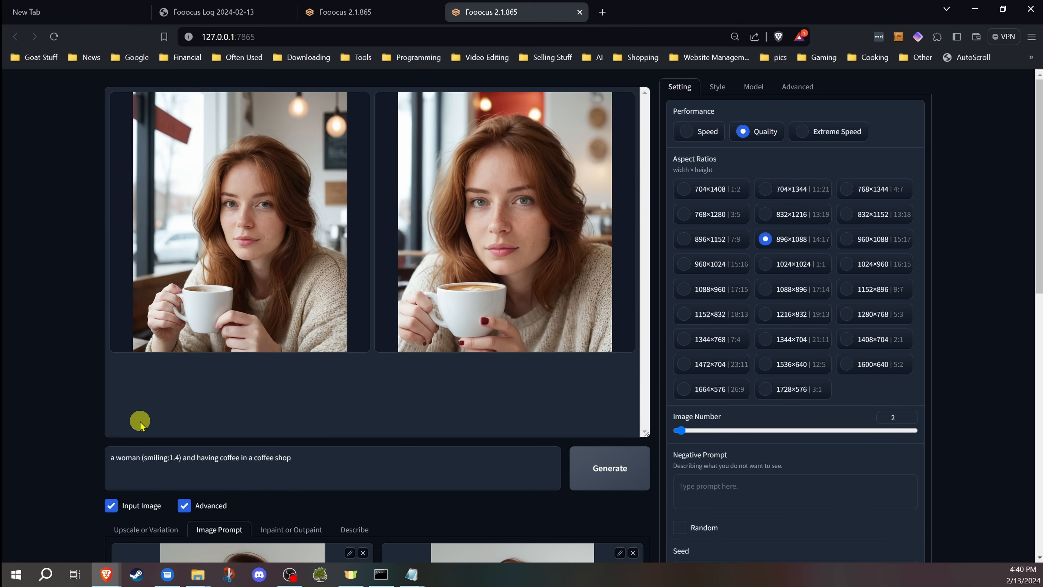
{"action": "scroll", "coordinate": [122, 438], "scroll_direction": "down", "scroll_amount": 6}
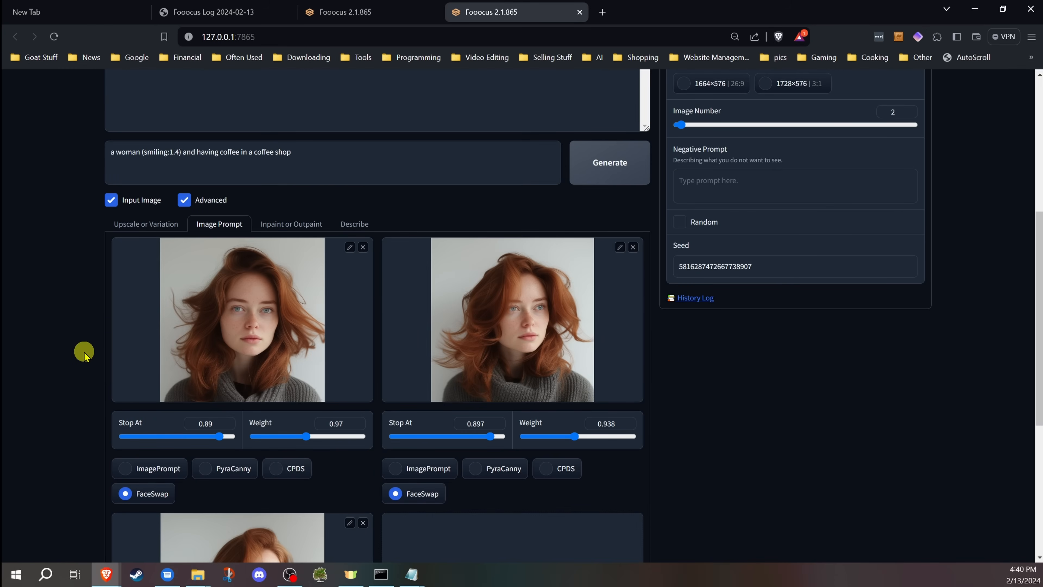
{"action": "scroll", "coordinate": [102, 378], "scroll_direction": "up", "scroll_amount": 5}
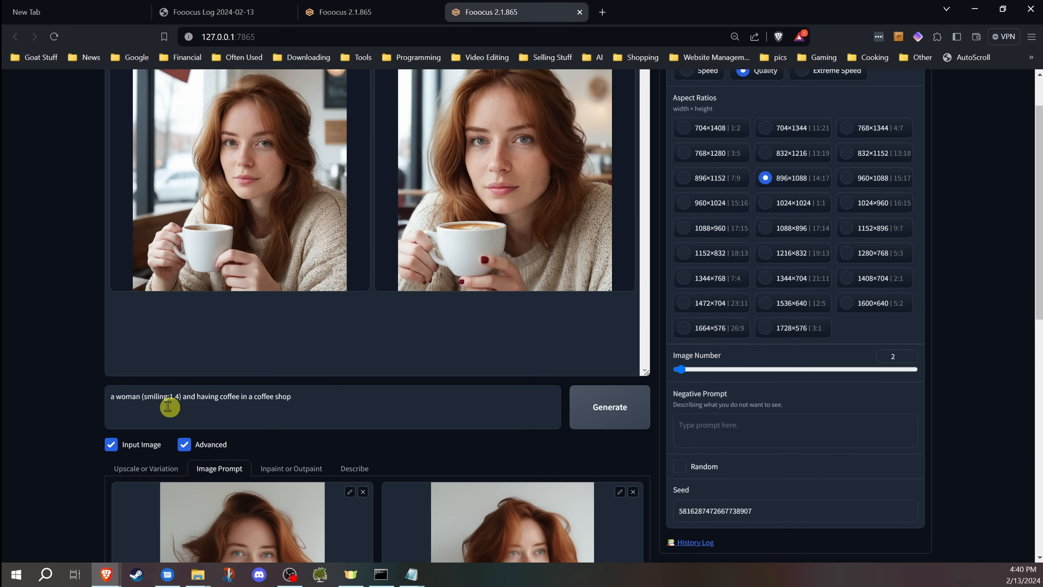
{"action": "left_click", "coordinate": [163, 397]}
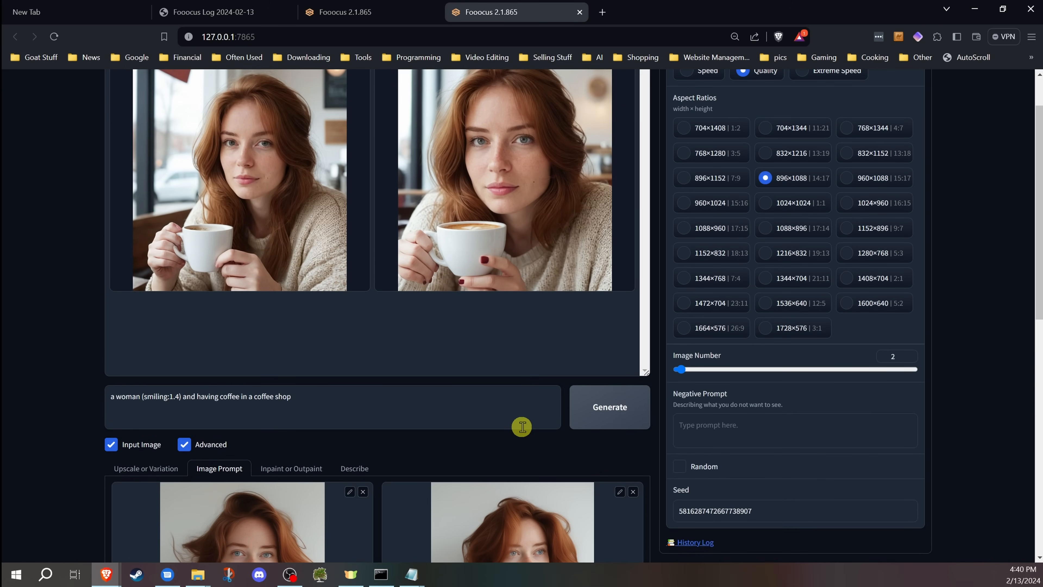
{"action": "left_click", "coordinate": [610, 407]}
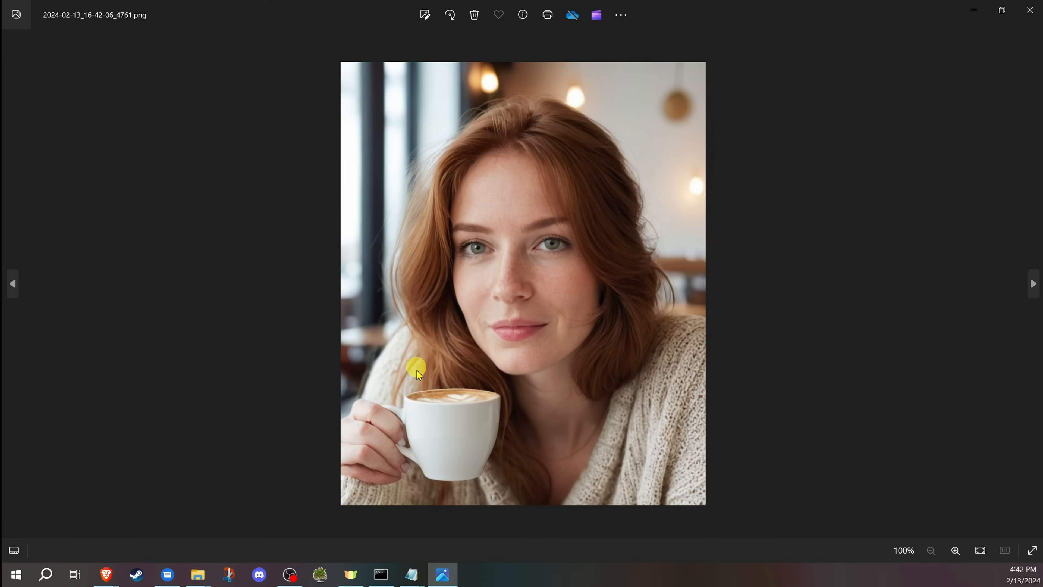
Compare the new coffee-shop images side by side with their previous versions, and close the photo viewer
{"action": "left_click", "coordinate": [14, 550]}
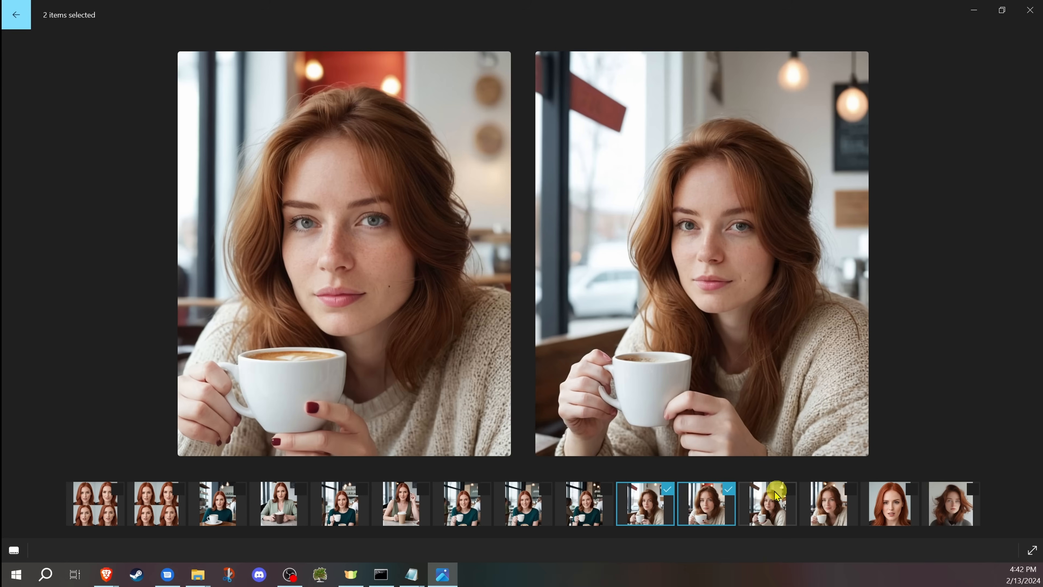
{"action": "left_click", "coordinate": [728, 489]}
{"action": "left_click", "coordinate": [789, 490]}
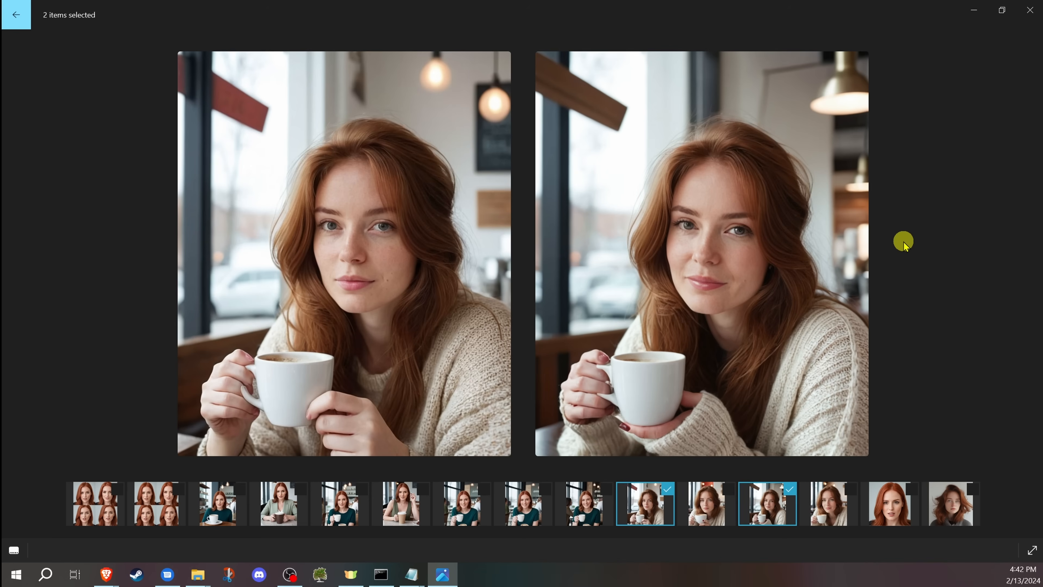
{"action": "mouse_move", "coordinate": [842, 300]}
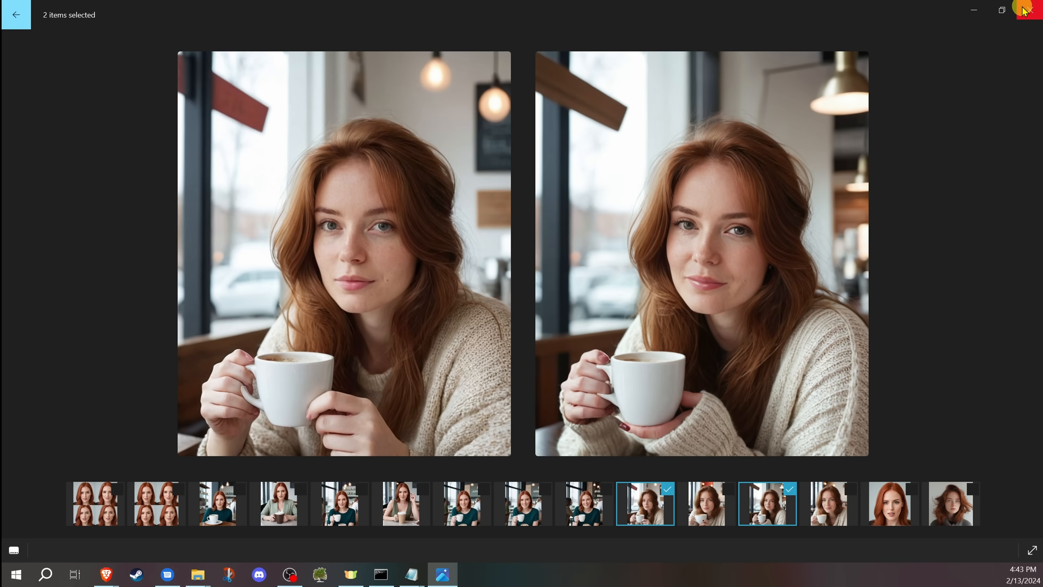
{"action": "left_click", "coordinate": [1030, 10]}
Replace the first two FaceSwap images with the neutral and smiling faces of the braided redhead, and remove the third face
{"action": "scroll", "coordinate": [65, 375], "scroll_direction": "down", "scroll_amount": 10}
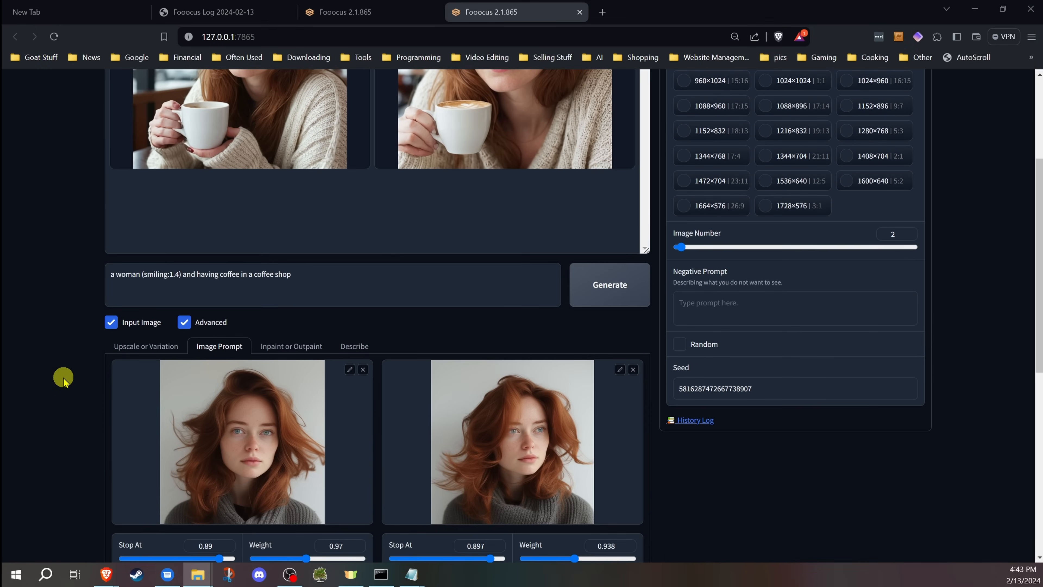
{"action": "scroll", "coordinate": [65, 375], "scroll_direction": "up", "scroll_amount": 1}
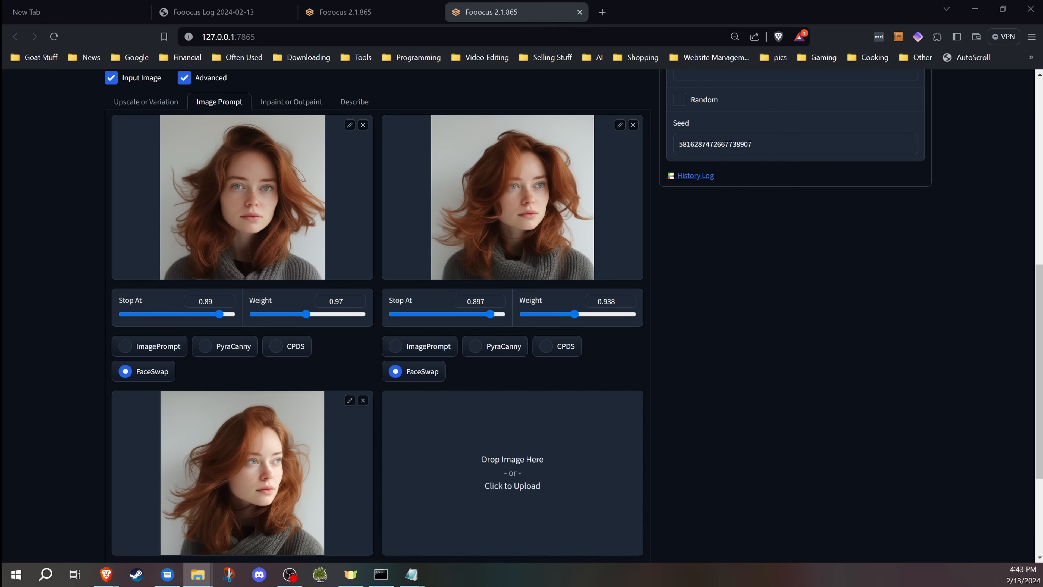
{"action": "scroll", "coordinate": [377, 315], "scroll_direction": "up", "scroll_amount": 3}
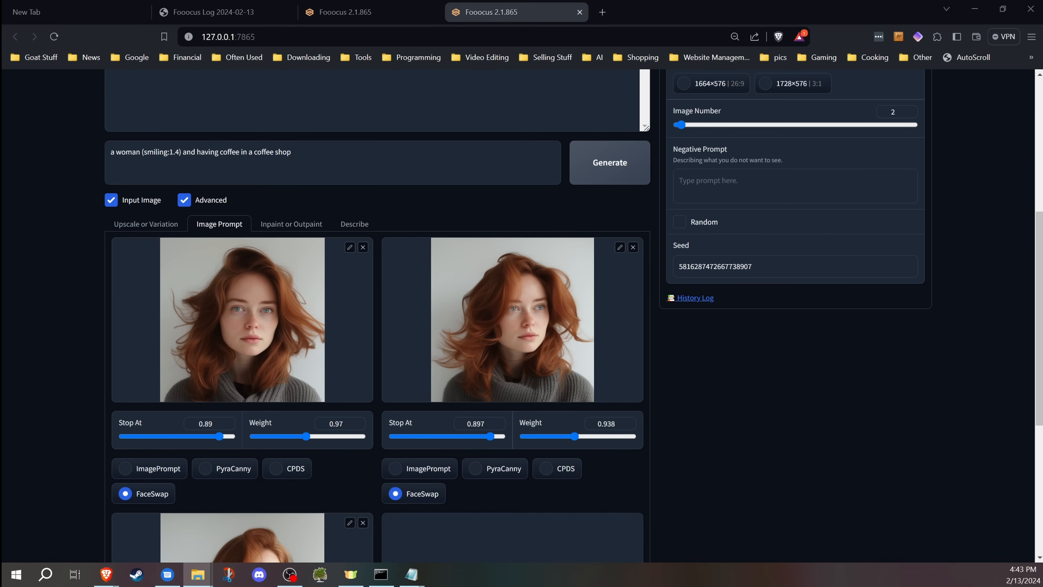
{"action": "left_click_drag", "start_coordinate": [2, 316], "coordinate": [191, 331]}
{"action": "left_click_drag", "start_coordinate": [1, 350], "coordinate": [506, 353]}
{"action": "scroll", "coordinate": [391, 401], "scroll_direction": "down", "scroll_amount": 3}
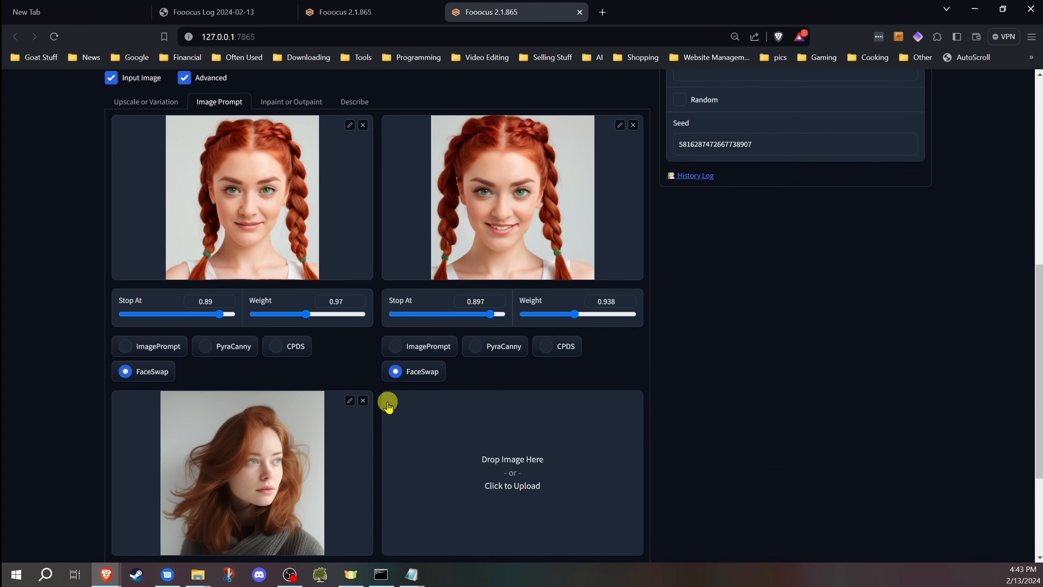
{"action": "left_click", "coordinate": [363, 400]}
{"action": "scroll", "coordinate": [77, 302], "scroll_direction": "up", "scroll_amount": 6}
{"action": "scroll", "coordinate": [75, 306], "scroll_direction": "down", "scroll_amount": 3}
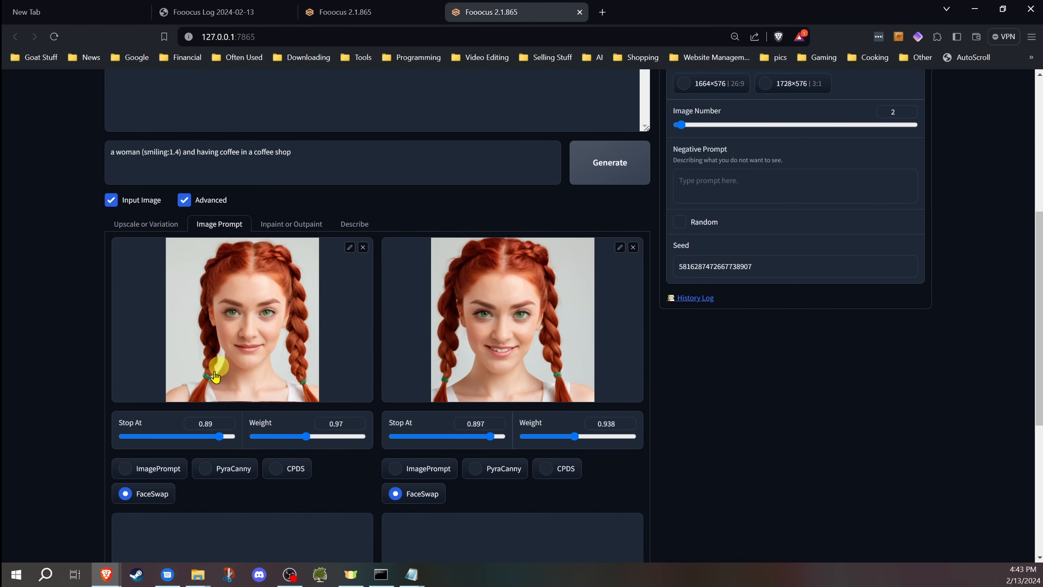
Set the first face's Stop At to 1 and the second face's Weight to 0.877
{"action": "left_click_drag", "start_coordinate": [220, 443], "coordinate": [224, 443]}
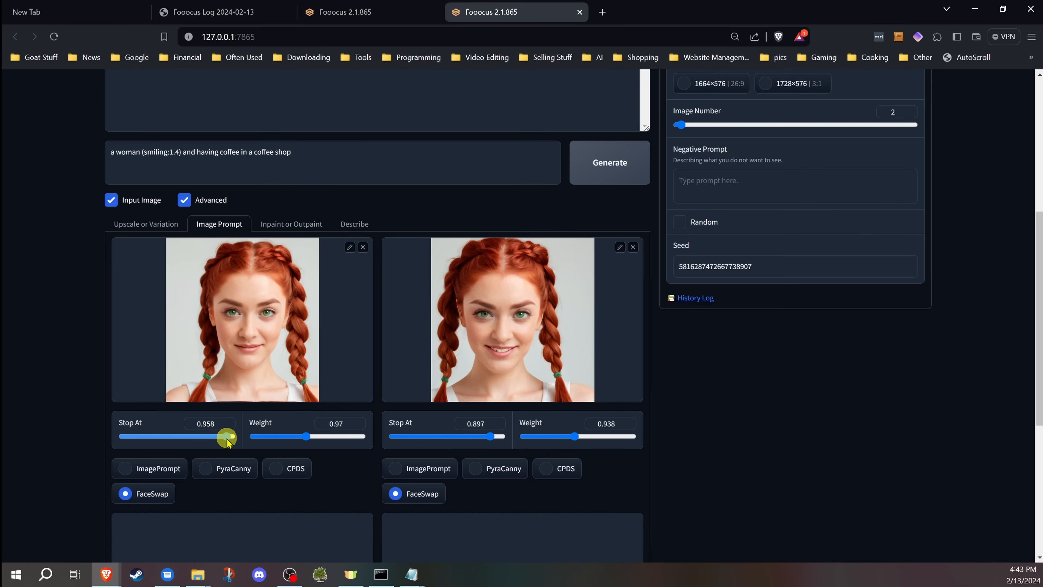
{"action": "left_click", "coordinate": [226, 440]}
{"action": "left_click_drag", "start_coordinate": [231, 442], "coordinate": [233, 436]}
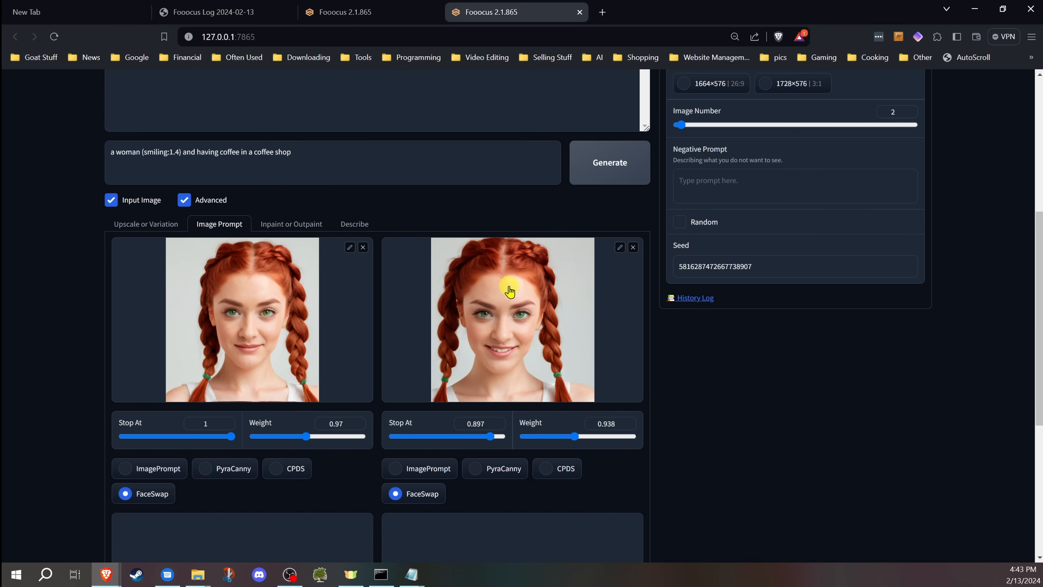
{"action": "left_click_drag", "start_coordinate": [577, 441], "coordinate": [569, 437]}
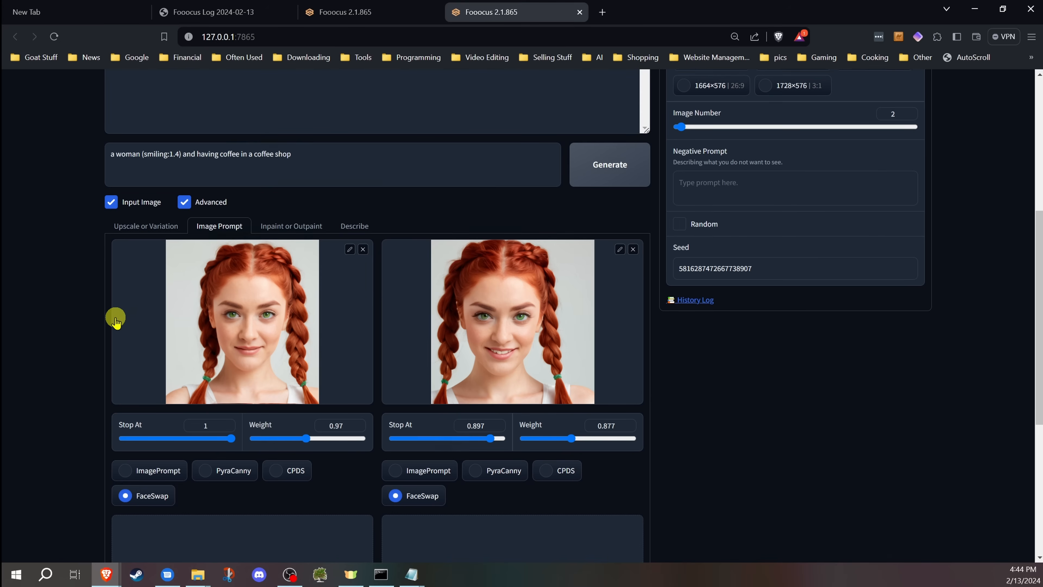
Remove (smiling:1.4) from the prompt, leaving "a woman and having coffee in a coffee shop", and generate the images
{"action": "scroll", "coordinate": [82, 312], "scroll_direction": "up", "scroll_amount": 5}
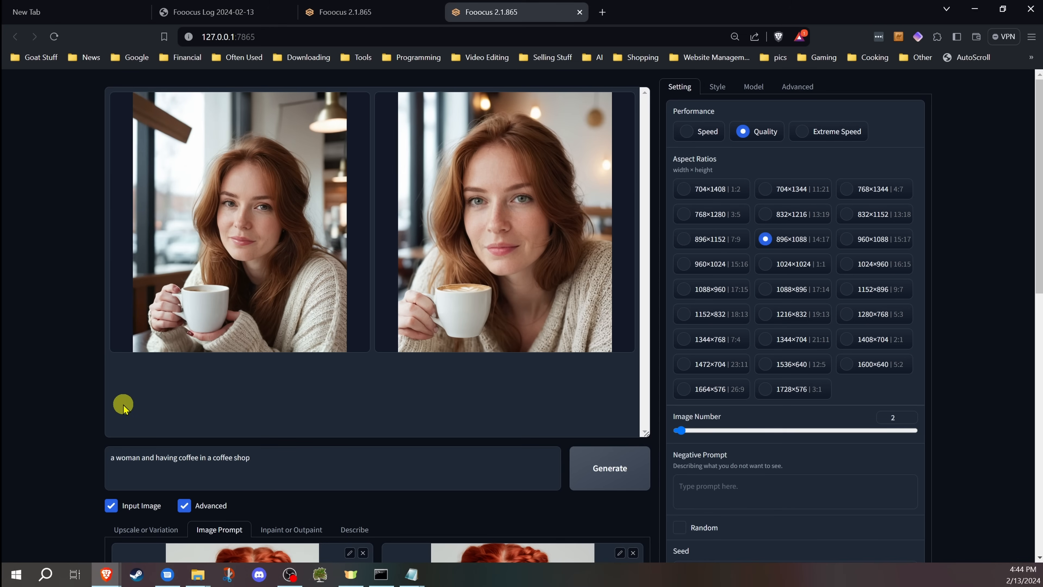
{"action": "left_click", "coordinate": [618, 478]}
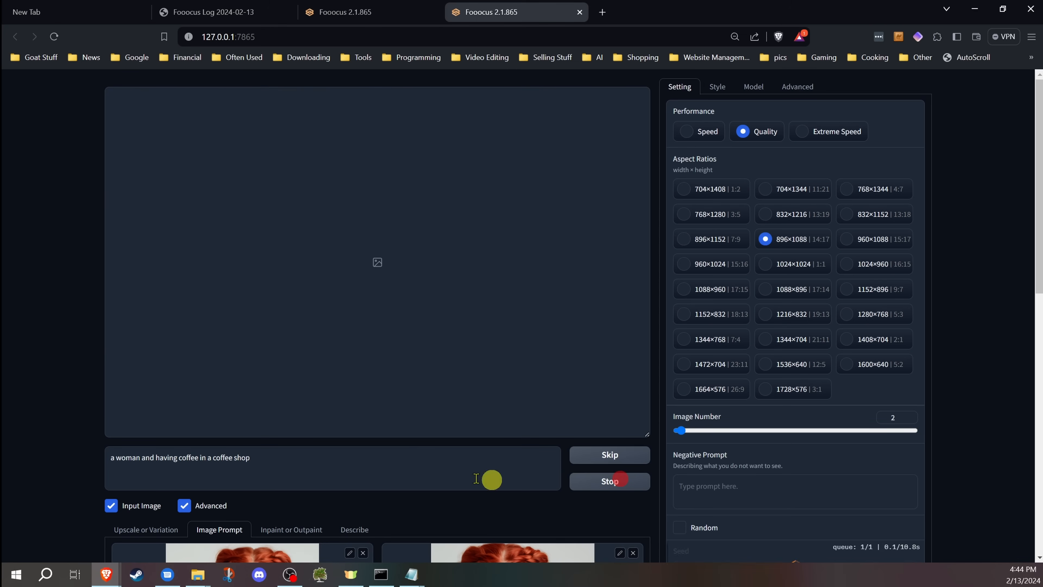
{"action": "scroll", "coordinate": [82, 392], "scroll_direction": "down", "scroll_amount": 8}
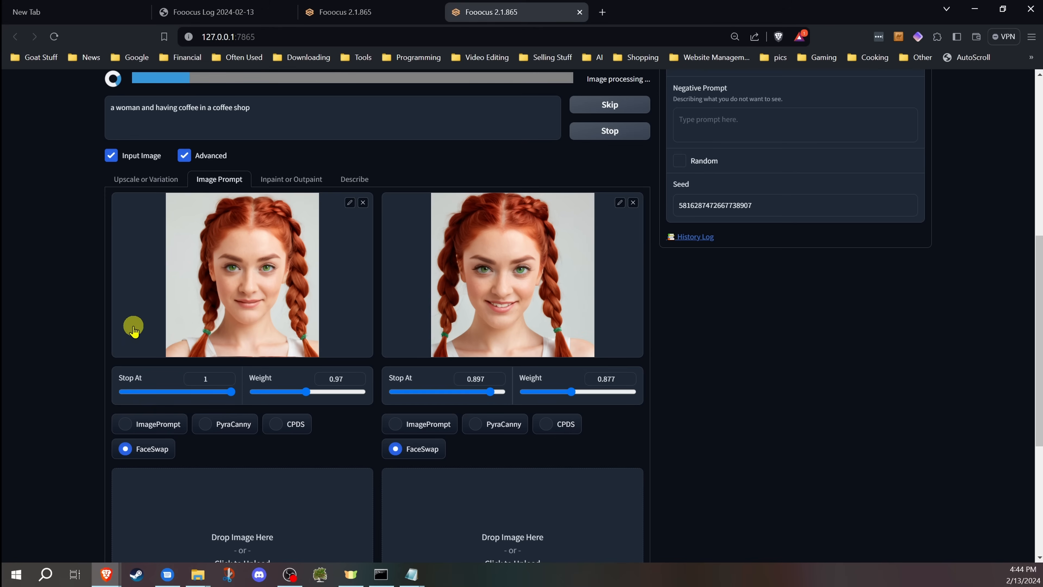
{"action": "scroll", "coordinate": [80, 355], "scroll_direction": "up", "scroll_amount": 6}
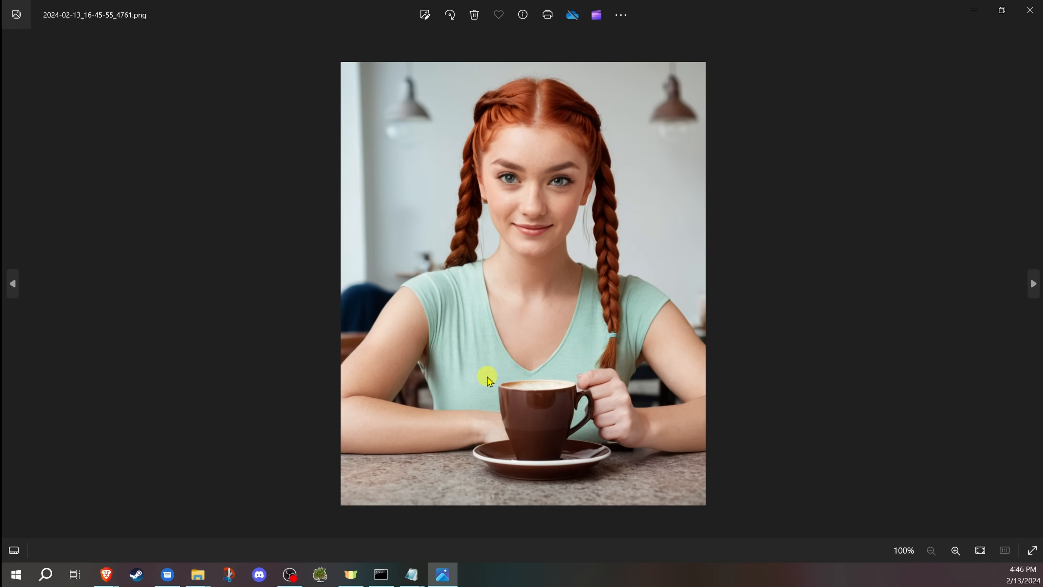
Compare both generated braided-hair images side by side with the neutral source face, and close the photo viewer
{"action": "left_click", "coordinate": [15, 550]}
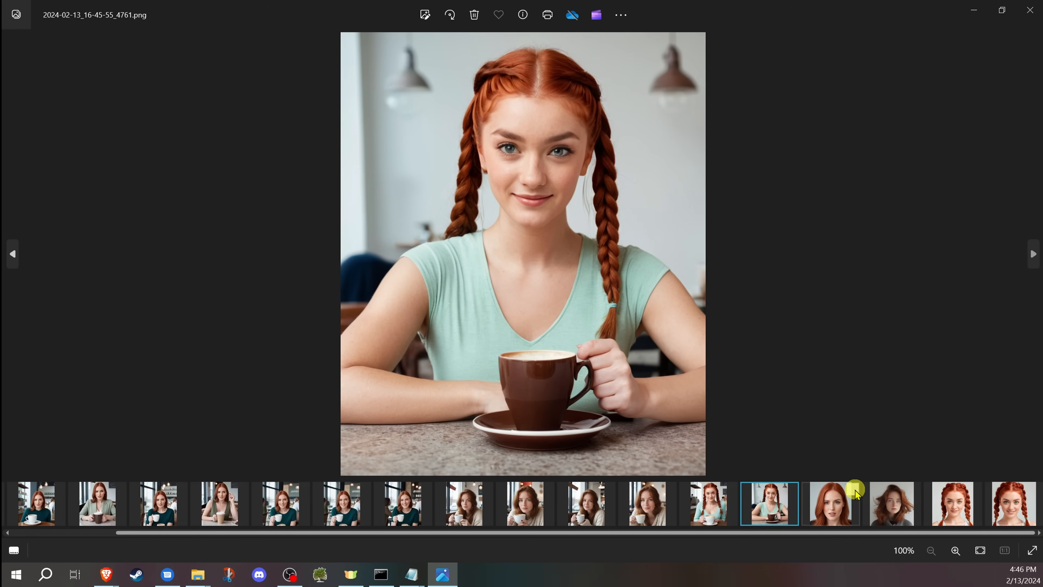
{"action": "left_click", "coordinate": [977, 491]}
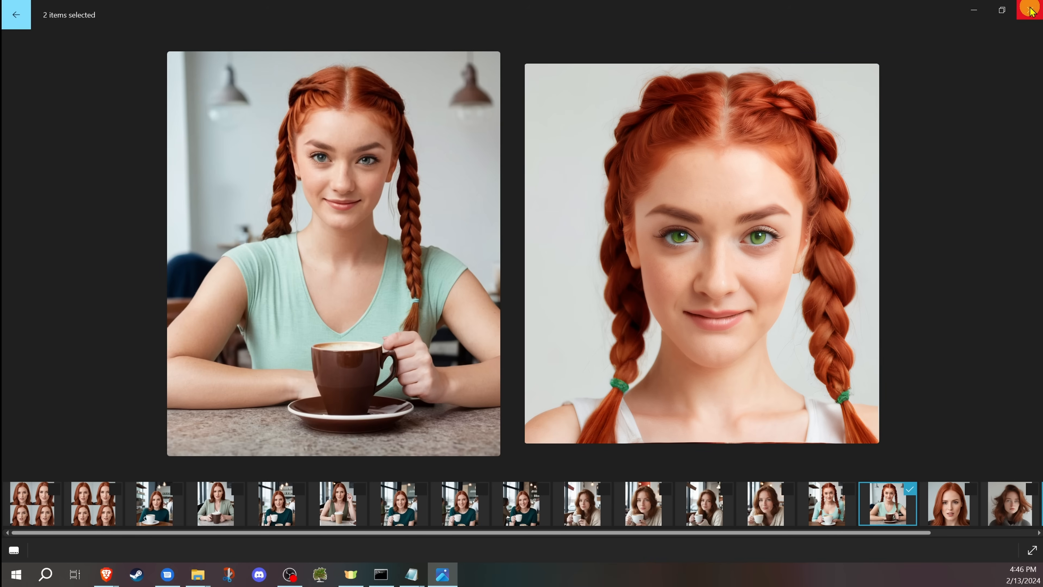
{"action": "left_click", "coordinate": [838, 513]}
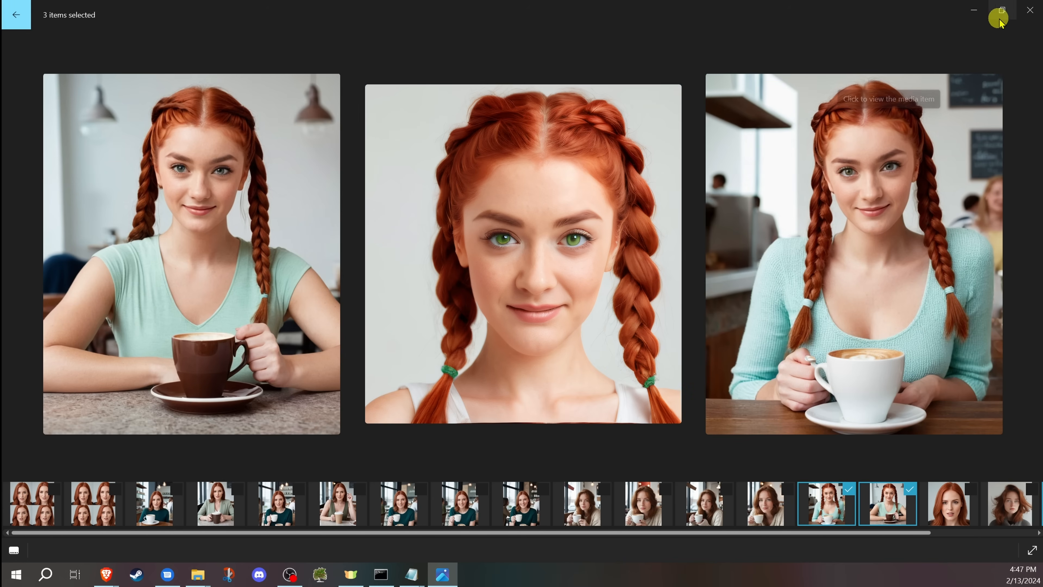
{"action": "left_click", "coordinate": [1031, 9]}
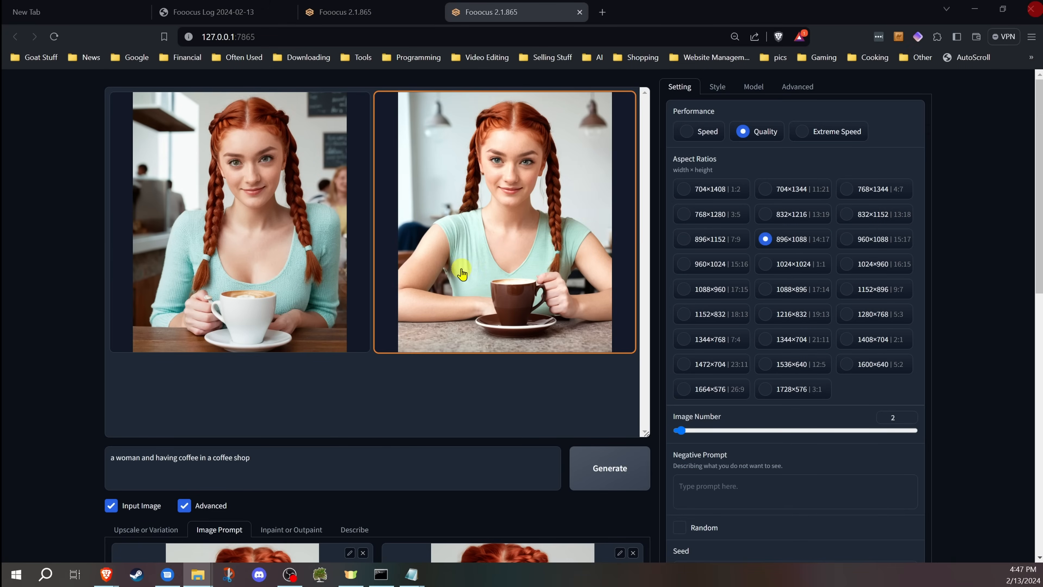
Lower the neutral first face's Stop At to 0.886 and its Weight to 0.834
{"action": "scroll", "coordinate": [78, 318], "scroll_direction": "down", "scroll_amount": 10}
{"action": "scroll", "coordinate": [78, 318], "scroll_direction": "up", "scroll_amount": 5}
{"action": "scroll", "coordinate": [75, 317], "scroll_direction": "down", "scroll_amount": 3}
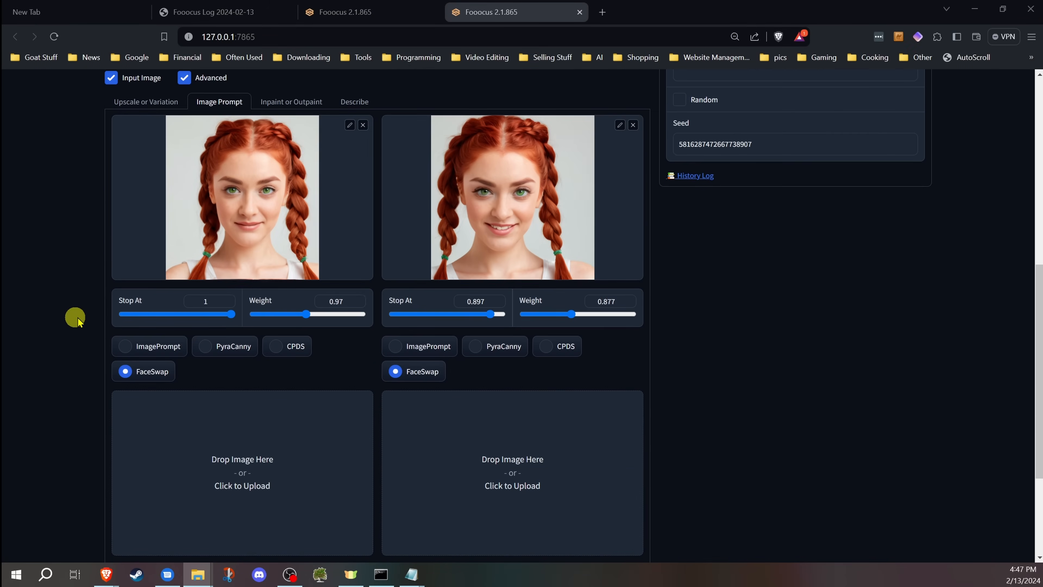
{"action": "left_click_drag", "start_coordinate": [230, 320], "coordinate": [223, 321]}
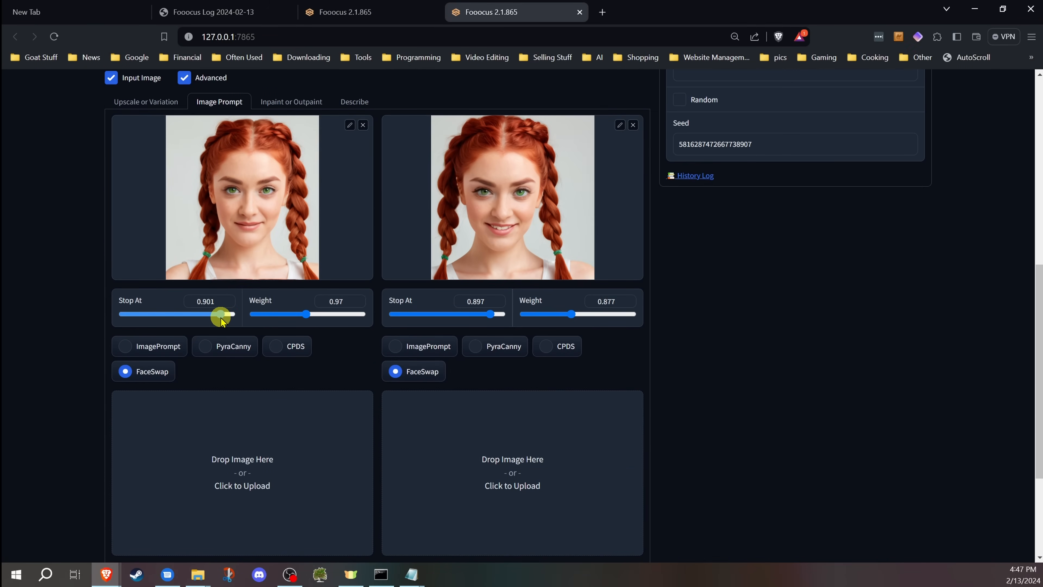
{"action": "left_click_drag", "start_coordinate": [296, 315], "coordinate": [300, 320]}
Set the smiling second face's Stop At to 1 and Weight to 0.968, and generate new images
{"action": "left_click_drag", "start_coordinate": [484, 318], "coordinate": [492, 317]}
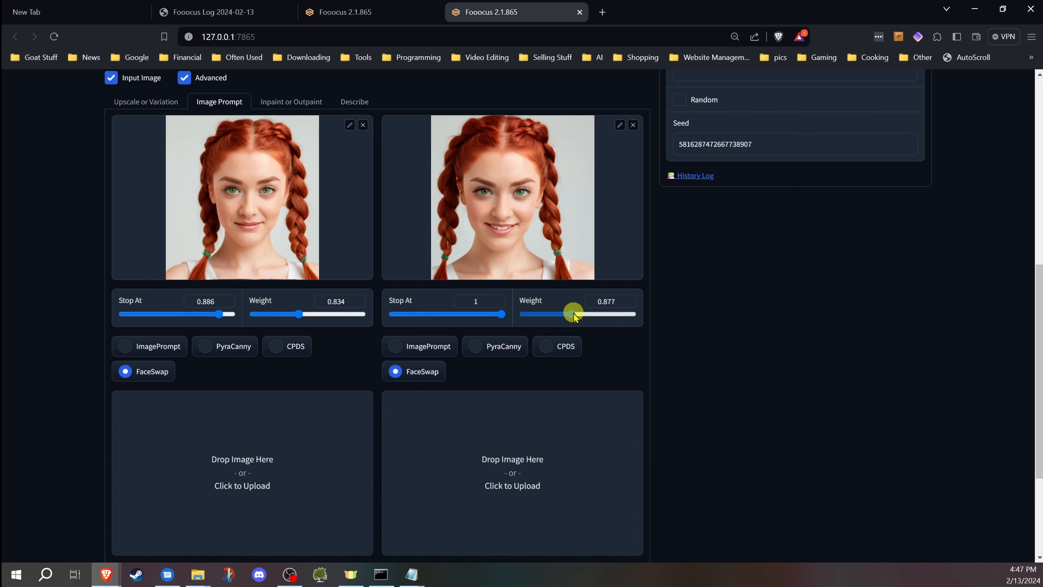
{"action": "left_click_drag", "start_coordinate": [575, 317], "coordinate": [577, 318]}
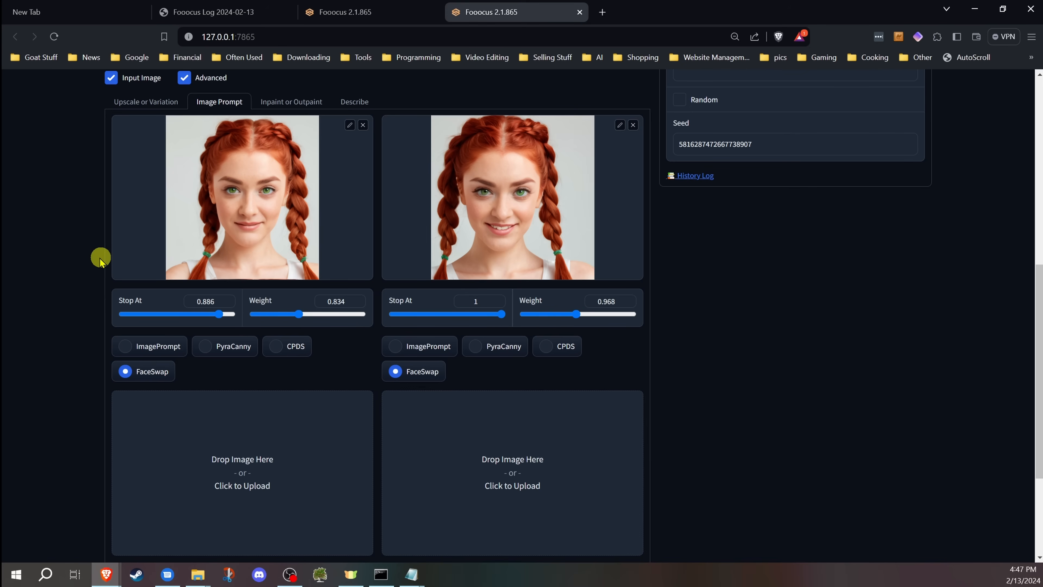
{"action": "scroll", "coordinate": [85, 263], "scroll_direction": "up", "scroll_amount": 10}
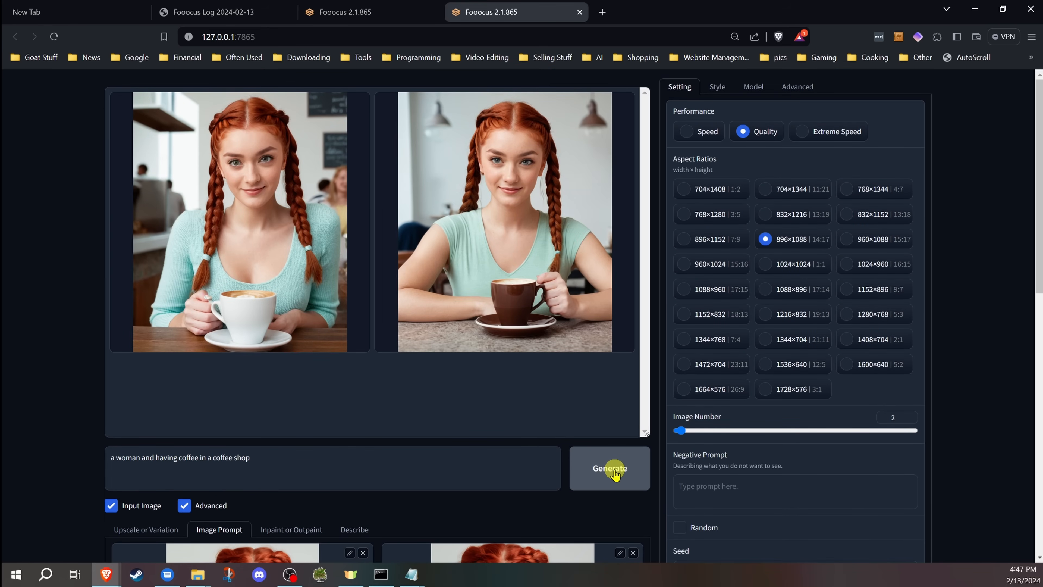
{"action": "left_click", "coordinate": [615, 471]}
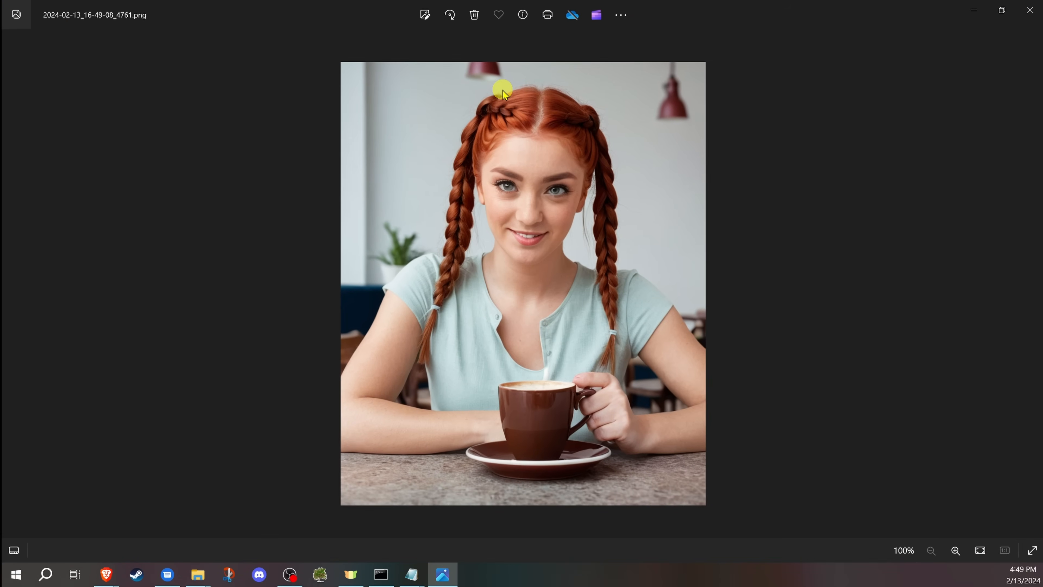
Compare the two newest images side by side with the smiling source face, close the photo viewer, and review the face settings
{"action": "left_click", "coordinate": [14, 550]}
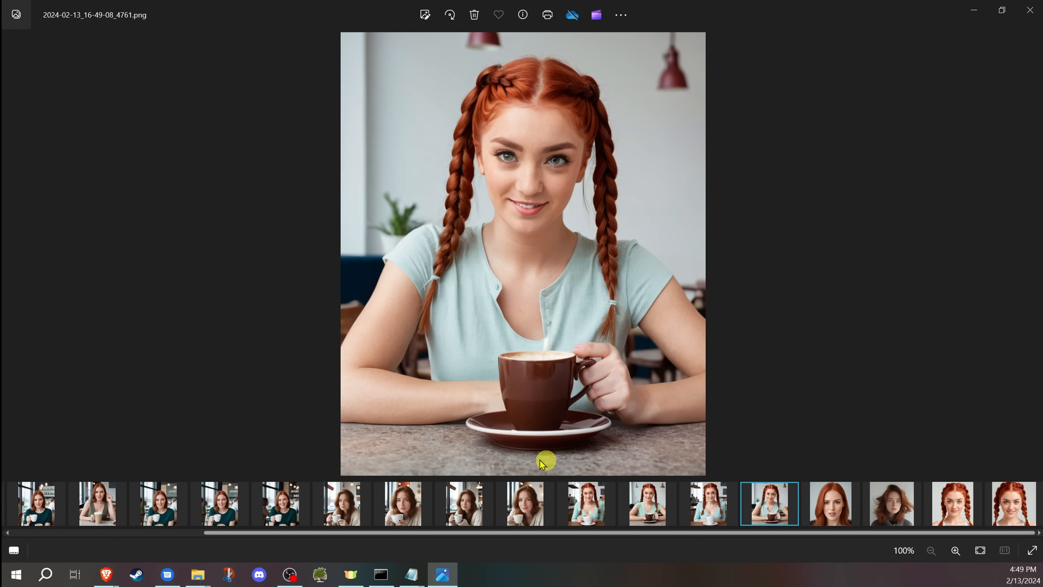
{"action": "left_click", "coordinate": [731, 490]}
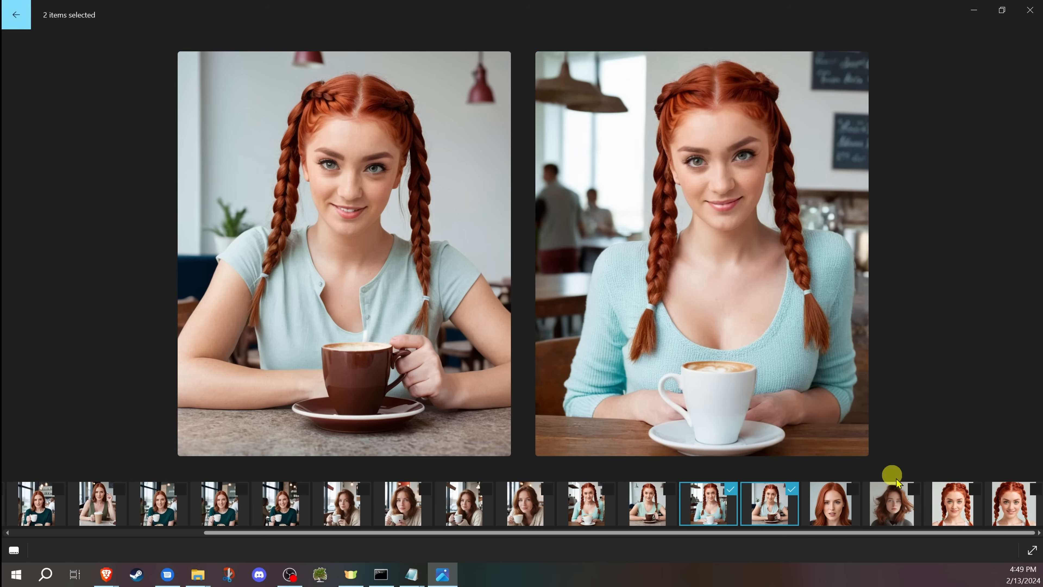
{"action": "left_click", "coordinate": [1031, 492]}
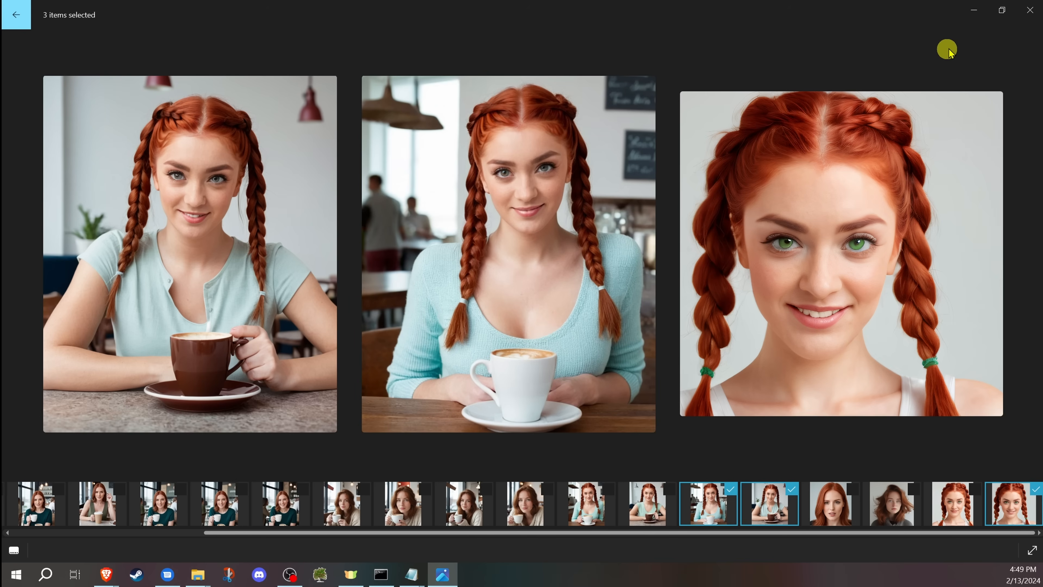
{"action": "left_click", "coordinate": [1036, 6]}
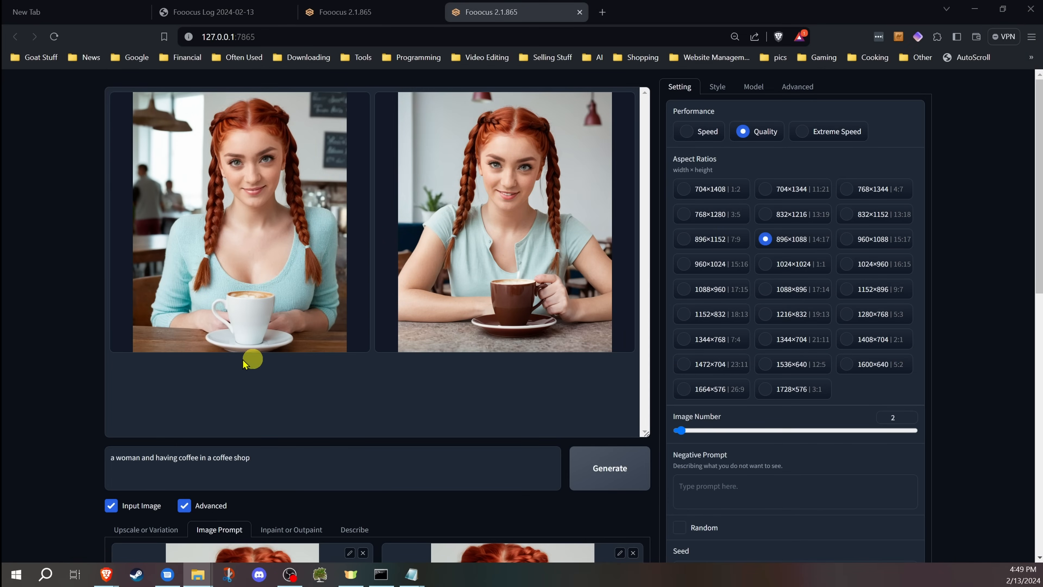
{"action": "scroll", "coordinate": [257, 370], "scroll_direction": "down", "scroll_amount": 5}
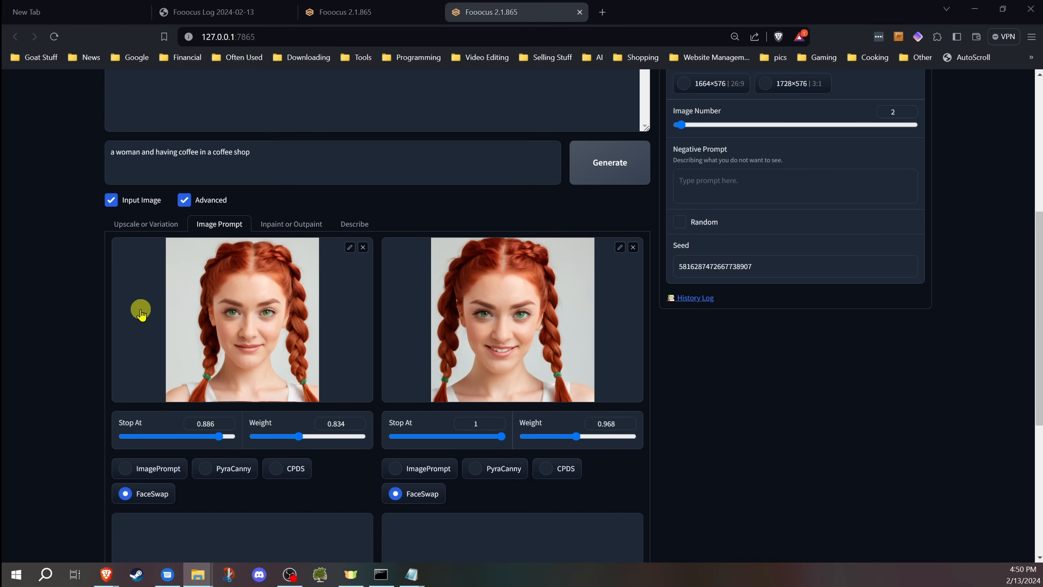
Review the two generated coffee-shop images against the source faces and their Stop At and Weight settings
{"action": "scroll", "coordinate": [83, 328], "scroll_direction": "up", "scroll_amount": 6}
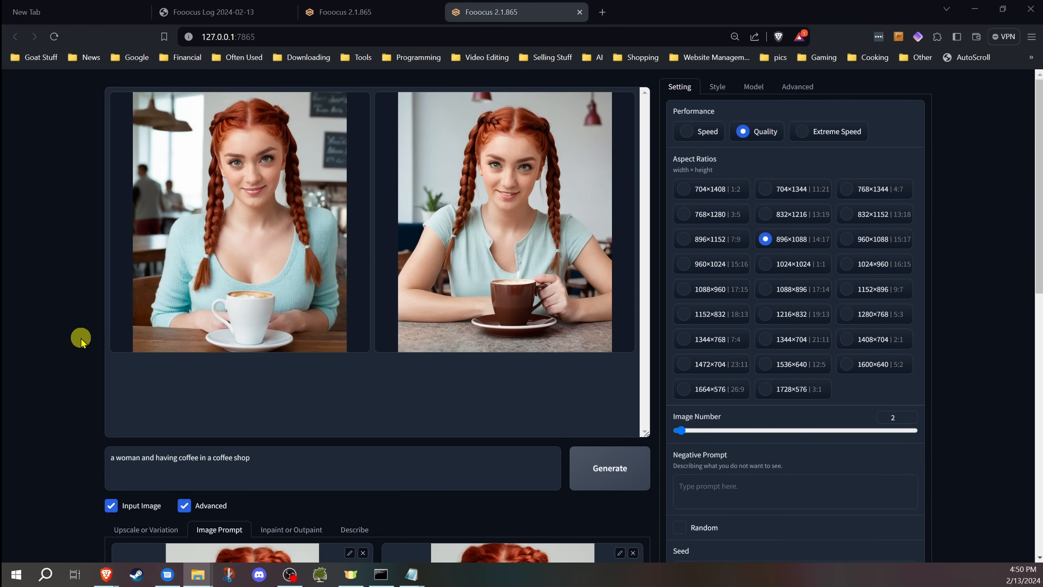
{"action": "scroll", "coordinate": [79, 337], "scroll_direction": "down", "scroll_amount": 10}
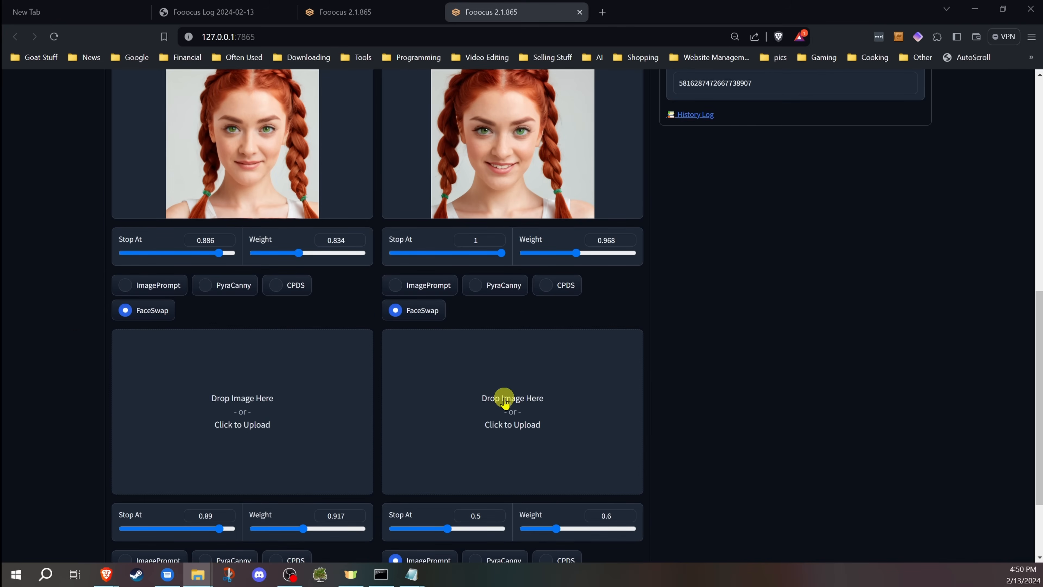
{"action": "scroll", "coordinate": [312, 415], "scroll_direction": "down", "scroll_amount": 3}
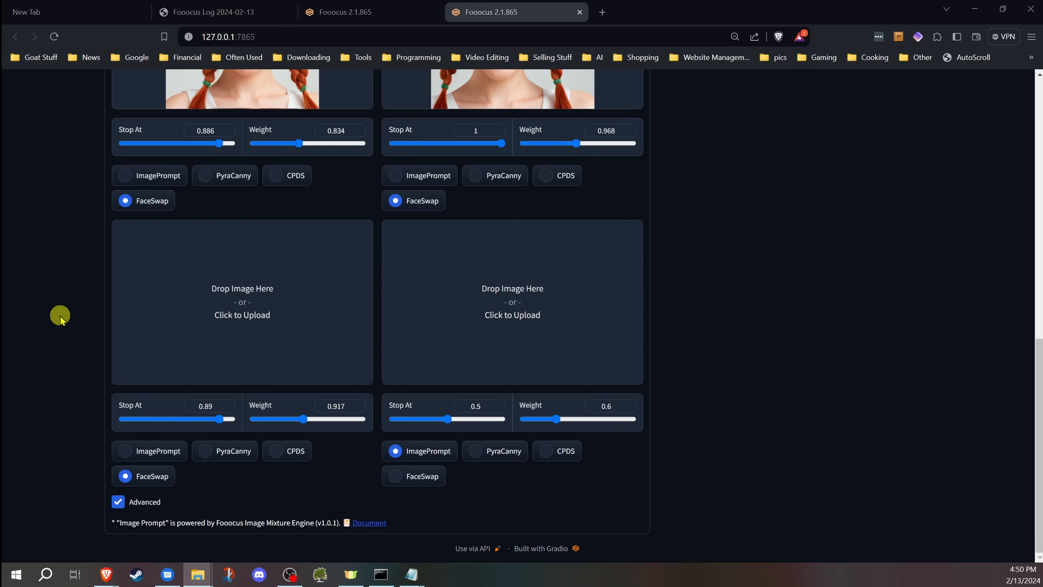
{"action": "scroll", "coordinate": [60, 317], "scroll_direction": "up", "scroll_amount": 4}
{"action": "scroll", "coordinate": [60, 317], "scroll_direction": "down", "scroll_amount": 1}
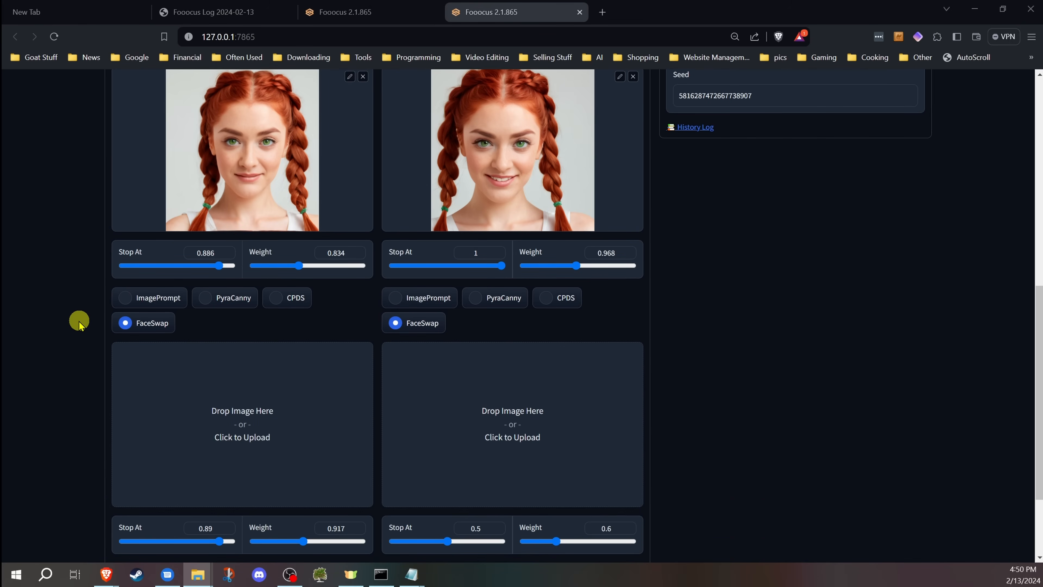
{"action": "scroll", "coordinate": [73, 320], "scroll_direction": "up", "scroll_amount": 10}
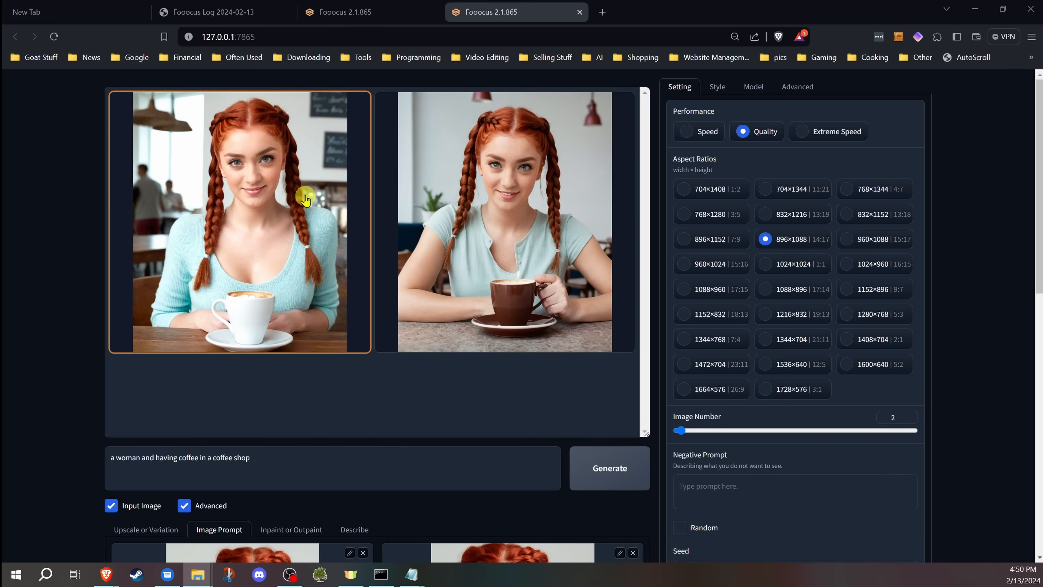
{"action": "scroll", "coordinate": [139, 217], "scroll_direction": "down", "scroll_amount": 1}
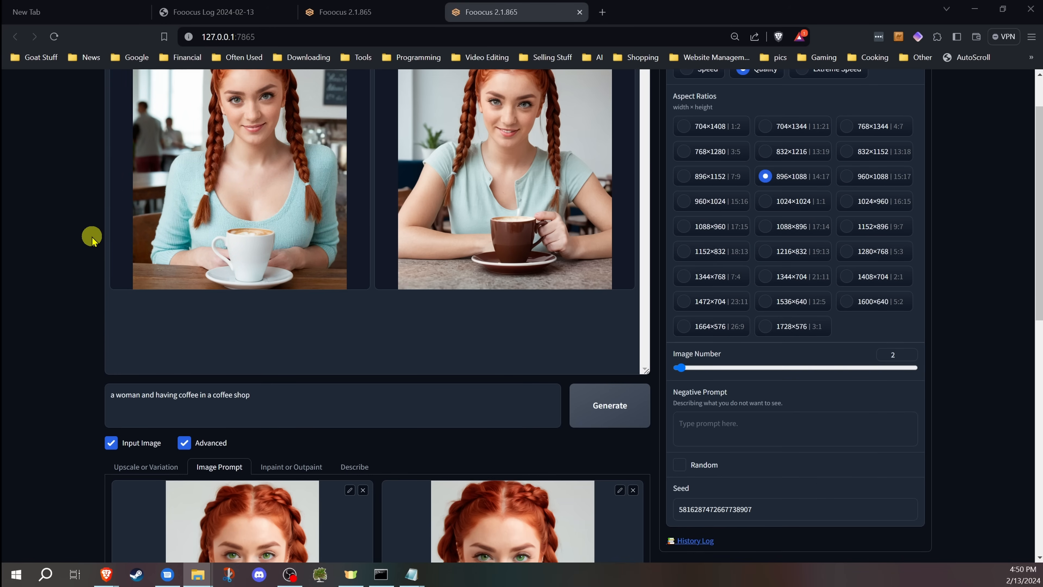
{"action": "scroll", "coordinate": [93, 232], "scroll_direction": "down", "scroll_amount": 2}
{"action": "scroll", "coordinate": [93, 232], "scroll_direction": "up", "scroll_amount": 3}
{"action": "scroll", "coordinate": [94, 230], "scroll_direction": "down", "scroll_amount": 3}
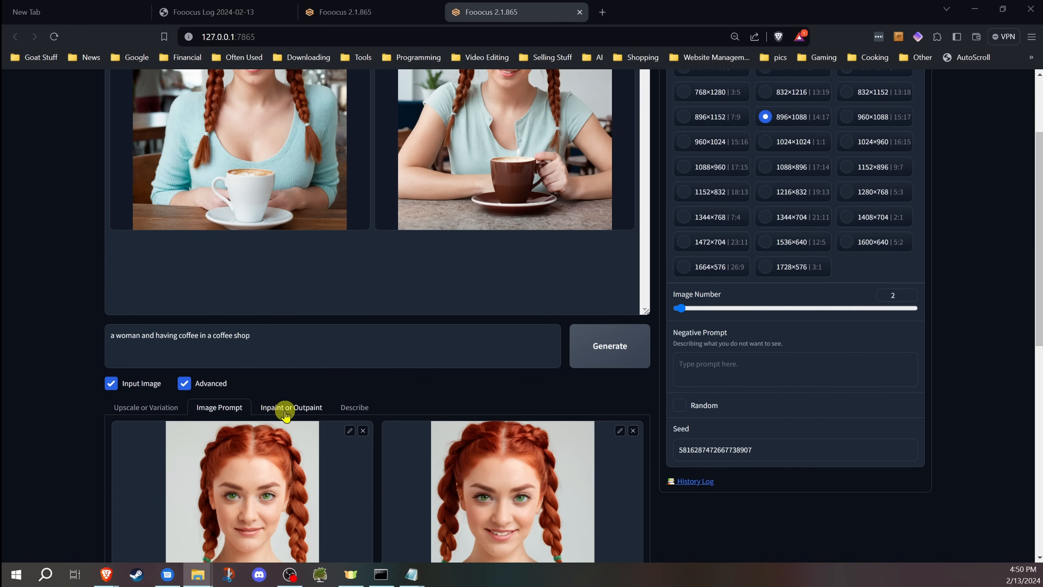
{"action": "scroll", "coordinate": [275, 366], "scroll_direction": "down", "scroll_amount": 4}
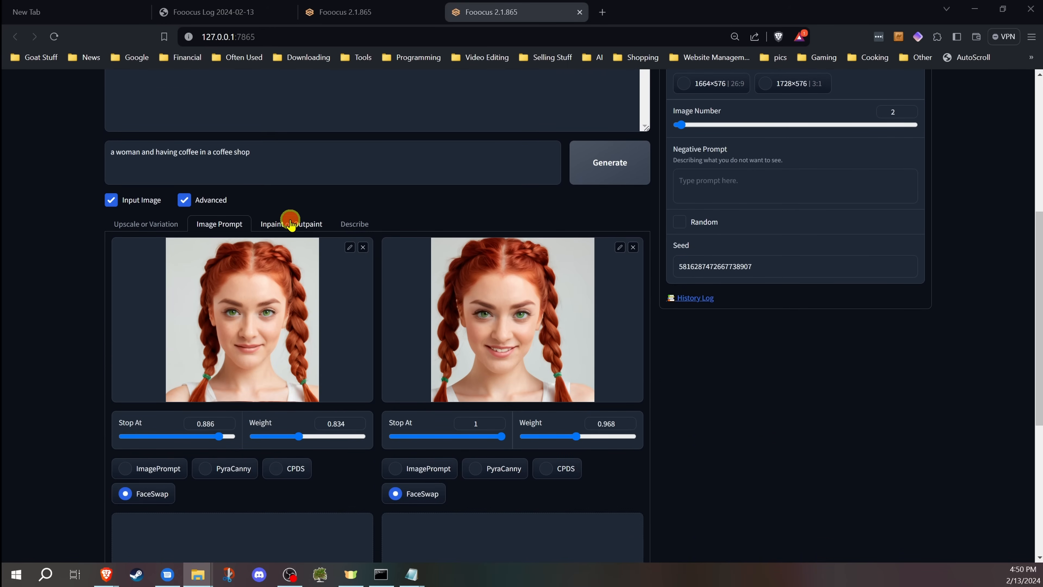
Load the first generated coffee-shop image, with the white cup, as the source image for inpainting
{"action": "left_click", "coordinate": [291, 223]}
{"action": "scroll", "coordinate": [62, 233], "scroll_direction": "up", "scroll_amount": 5}
{"action": "scroll", "coordinate": [130, 214], "scroll_direction": "up", "scroll_amount": 3}
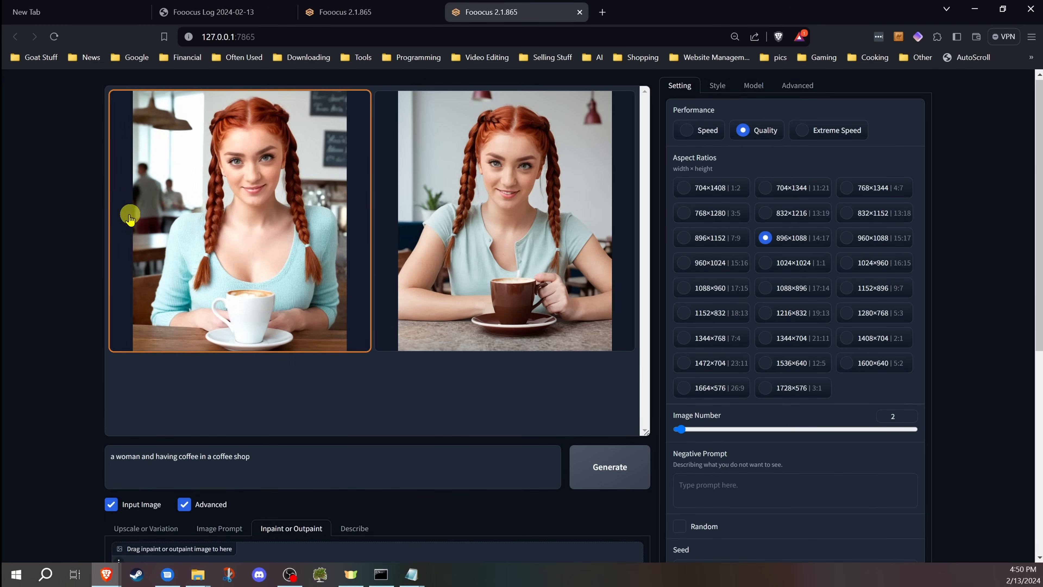
{"action": "scroll", "coordinate": [130, 214], "scroll_direction": "down", "scroll_amount": 5}
{"action": "left_click", "coordinate": [236, 344]}
{"action": "scroll", "coordinate": [278, 357], "scroll_direction": "down", "scroll_amount": 4}
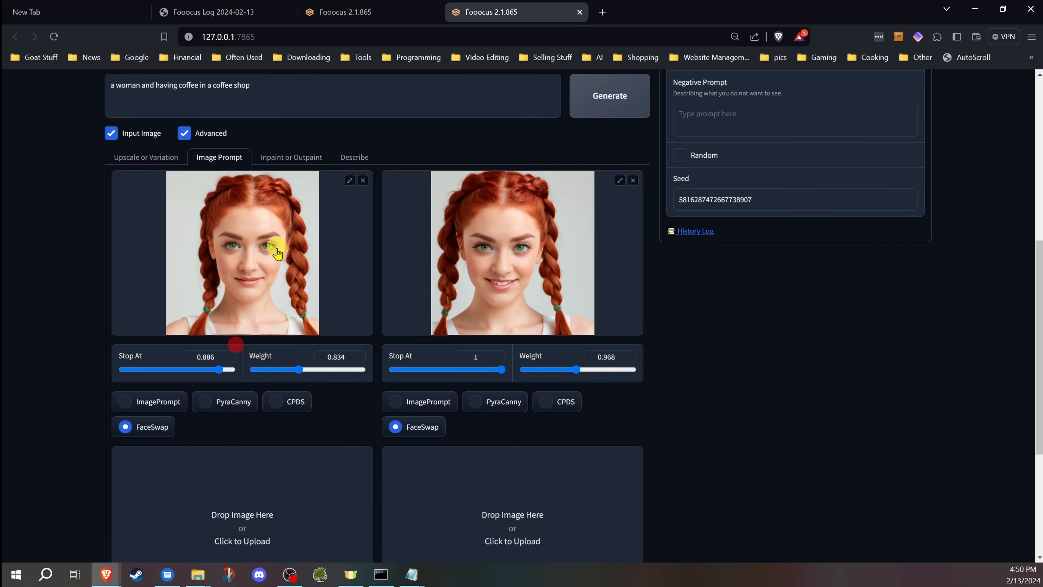
{"action": "left_click", "coordinate": [284, 156]}
{"action": "scroll", "coordinate": [279, 222], "scroll_direction": "up", "scroll_amount": 6}
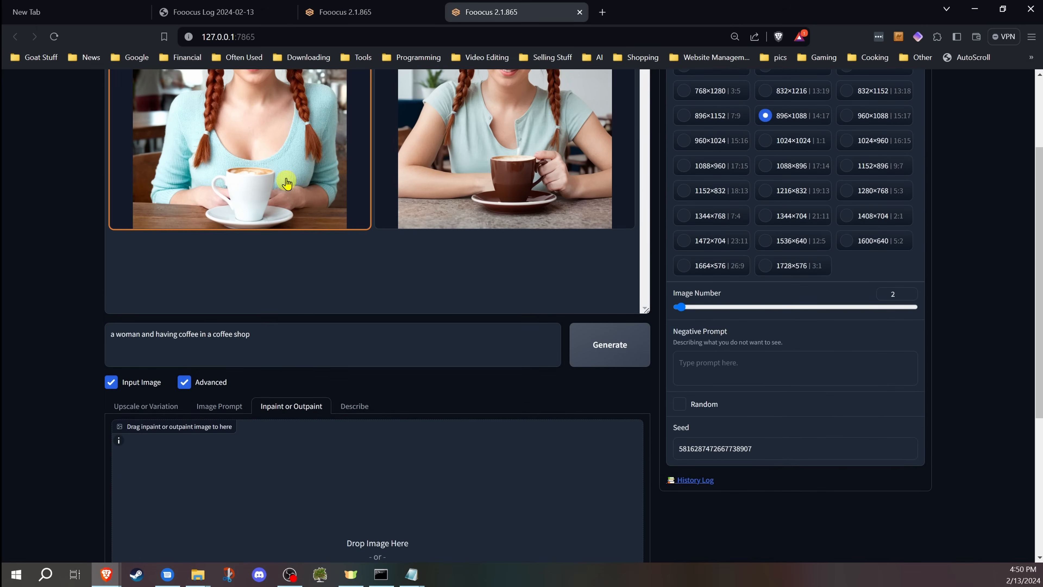
{"action": "left_click_drag", "start_coordinate": [271, 136], "coordinate": [325, 425]}
{"action": "scroll", "coordinate": [325, 424], "scroll_direction": "down", "scroll_amount": 4}
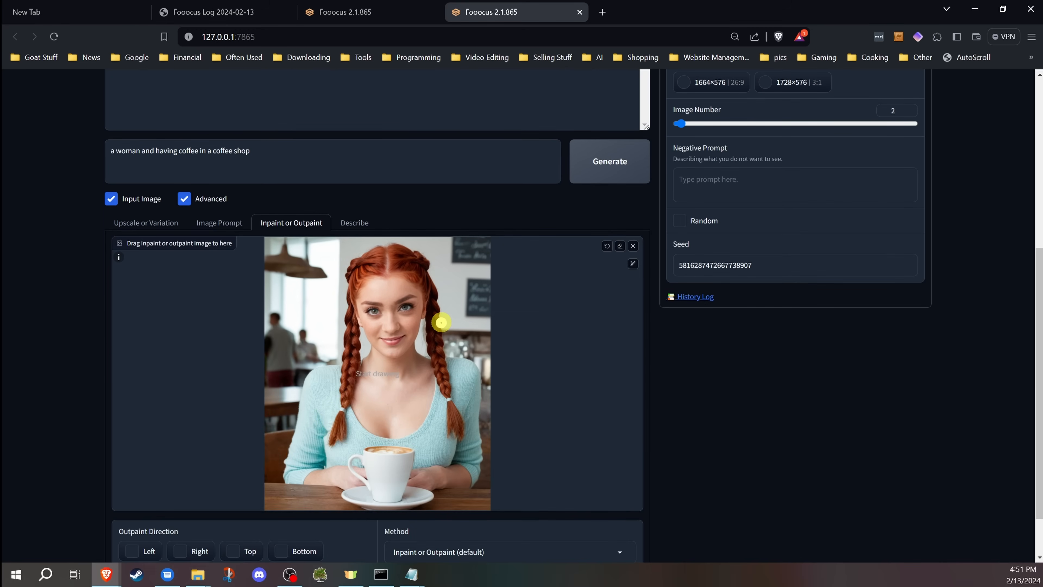
Adjust the mask brush size and paint an inpaint mask over the woman's whole face
{"action": "left_click", "coordinate": [633, 264]}
{"action": "left_click", "coordinate": [600, 265]}
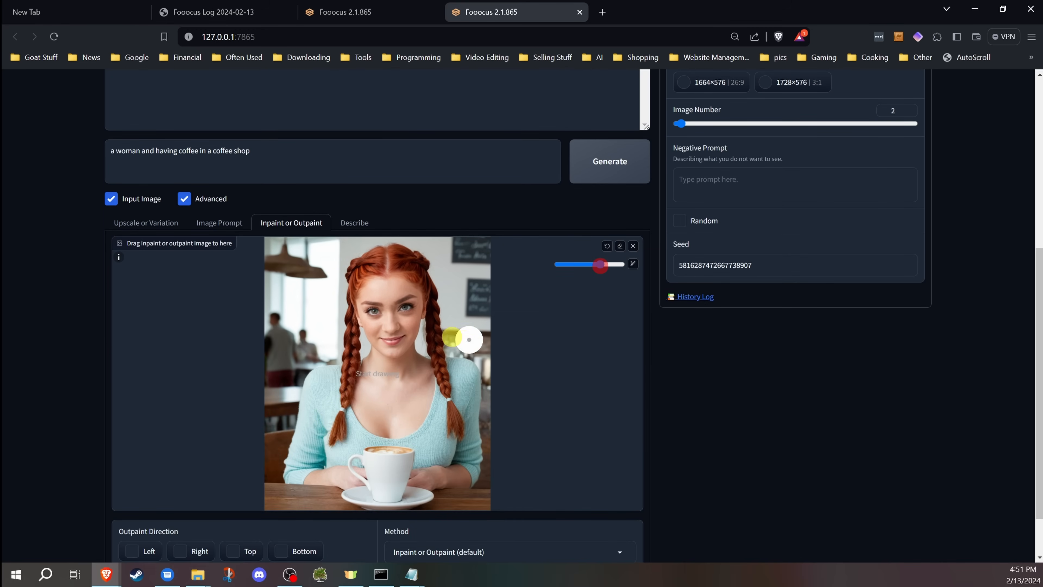
{"action": "mouse_move", "coordinate": [367, 303]}
{"action": "left_mouse_down"}
{"action": "mouse_move", "coordinate": [398, 286]}
{"action": "mouse_move", "coordinate": [412, 312]}
{"action": "mouse_move", "coordinate": [390, 344]}
{"action": "mouse_move", "coordinate": [372, 311]}
{"action": "mouse_move", "coordinate": [367, 324]}
{"action": "mouse_move", "coordinate": [388, 343]}
{"action": "mouse_move", "coordinate": [400, 345]}
{"action": "mouse_move", "coordinate": [405, 313]}
{"action": "mouse_move", "coordinate": [385, 310]}
{"action": "mouse_move", "coordinate": [399, 328]}
{"action": "mouse_move", "coordinate": [408, 304]}
{"action": "left_mouse_up"}
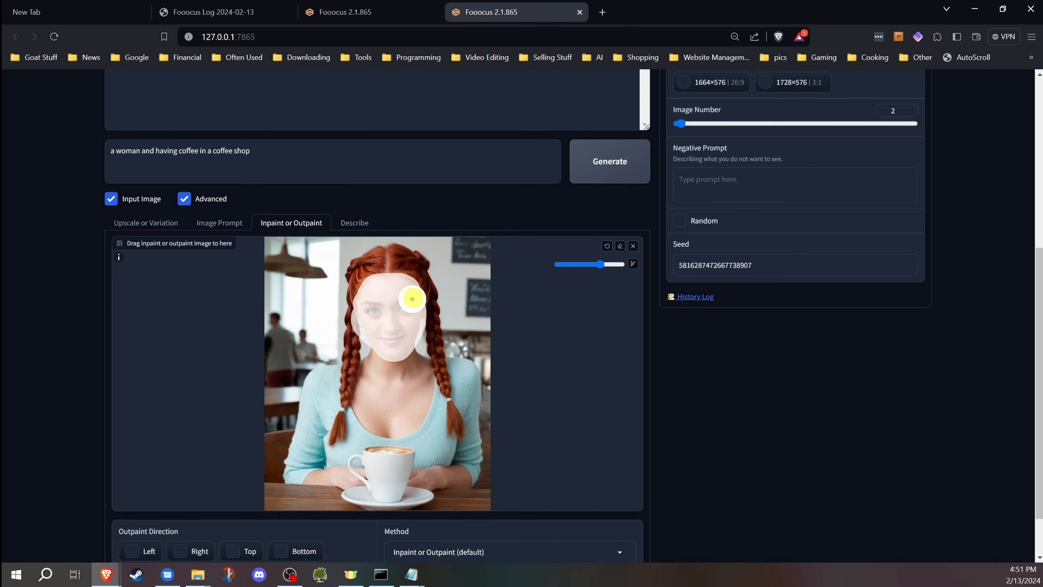
Enable Developer Debug Mode and turn on Mixing Image Prompt and Inpaint in the advanced control settings
{"action": "scroll", "coordinate": [674, 325], "scroll_direction": "up", "scroll_amount": 5}
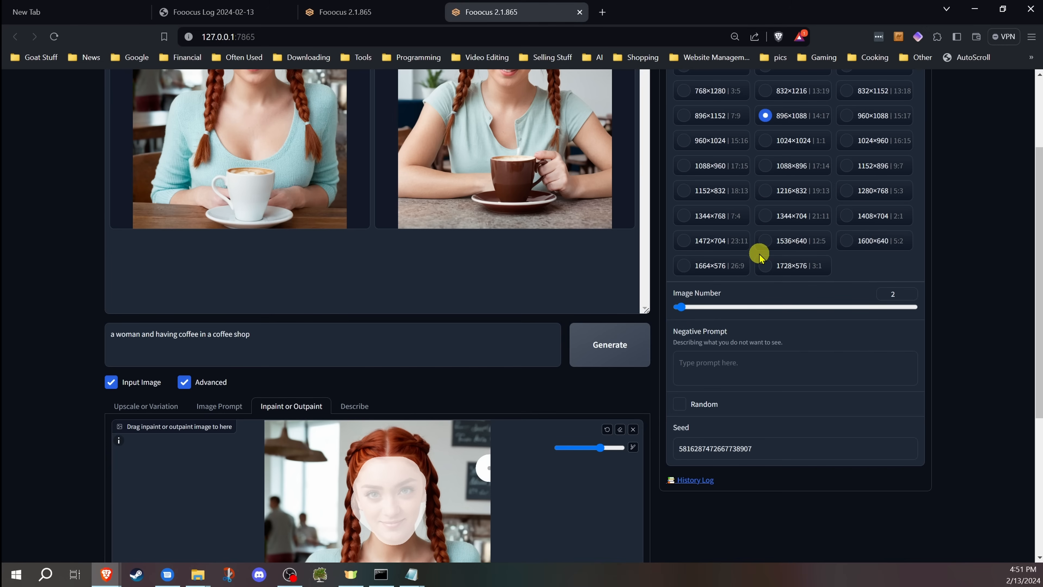
{"action": "scroll", "coordinate": [758, 246], "scroll_direction": "up", "scroll_amount": 3}
{"action": "left_click", "coordinate": [797, 85]}
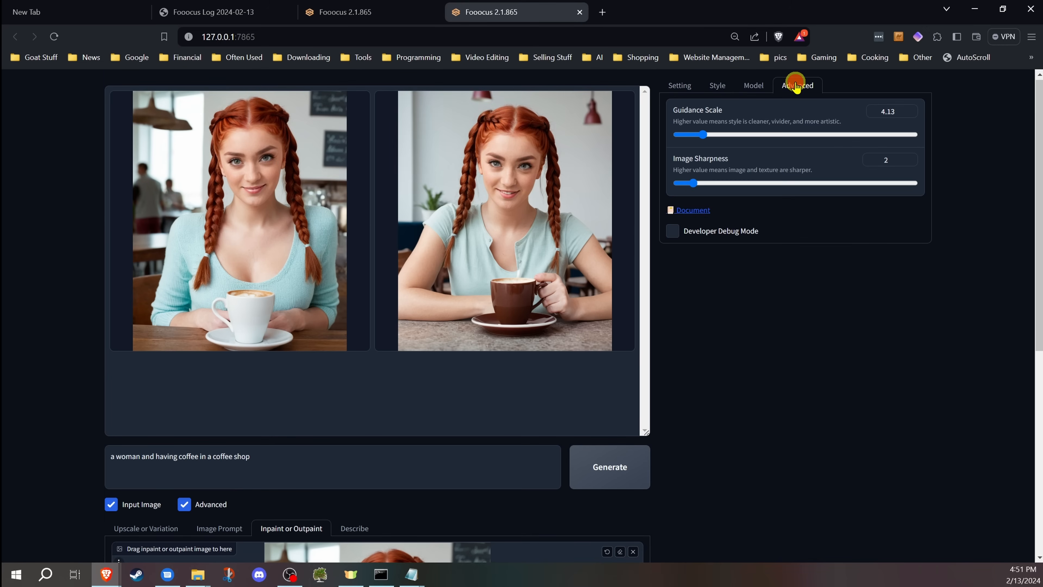
{"action": "left_click", "coordinate": [673, 231]}
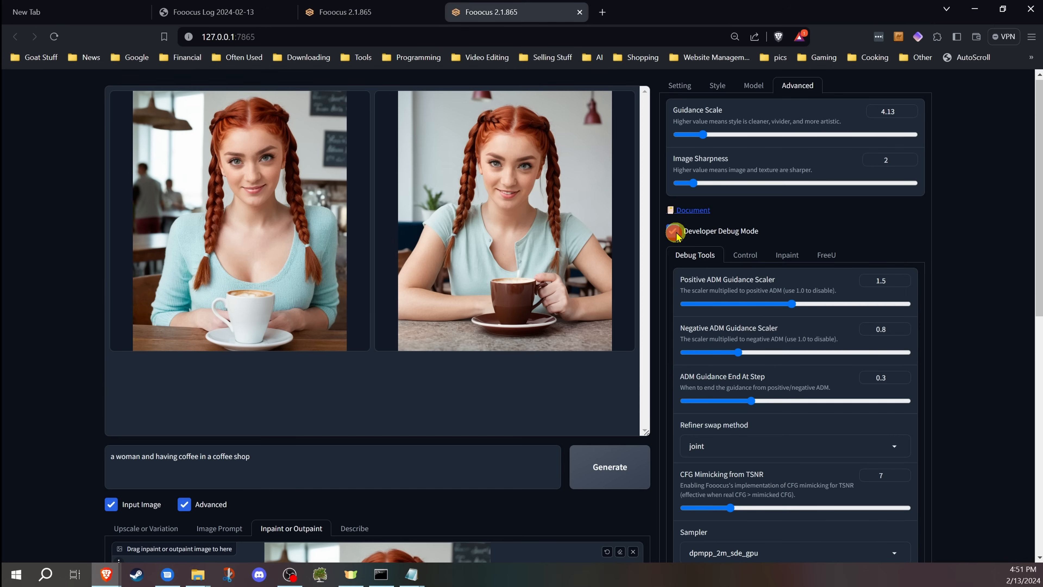
{"action": "scroll", "coordinate": [751, 242], "scroll_direction": "down", "scroll_amount": 4}
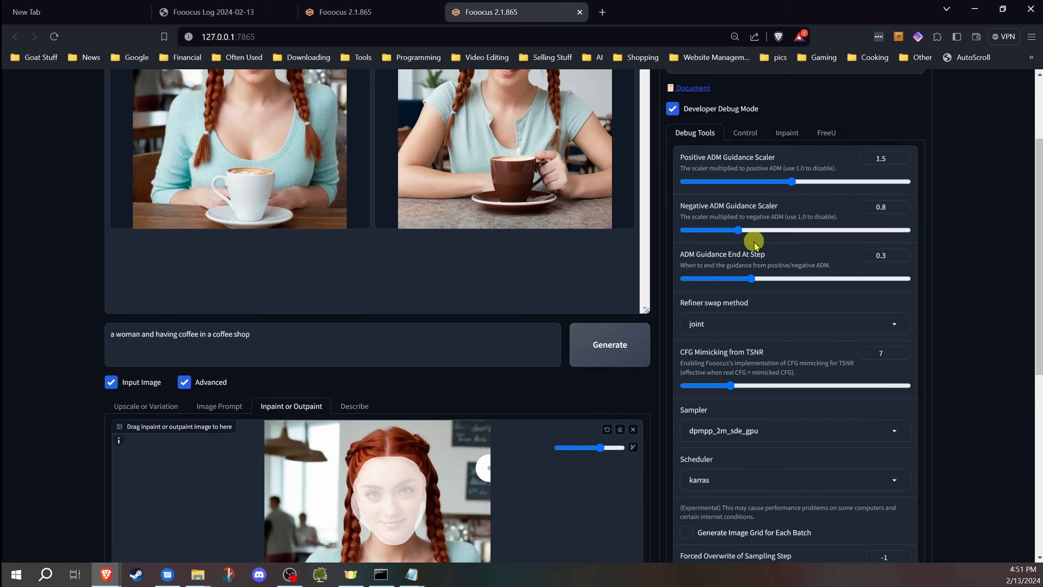
{"action": "scroll", "coordinate": [752, 234], "scroll_direction": "up", "scroll_amount": 3}
{"action": "left_click", "coordinate": [747, 193]}
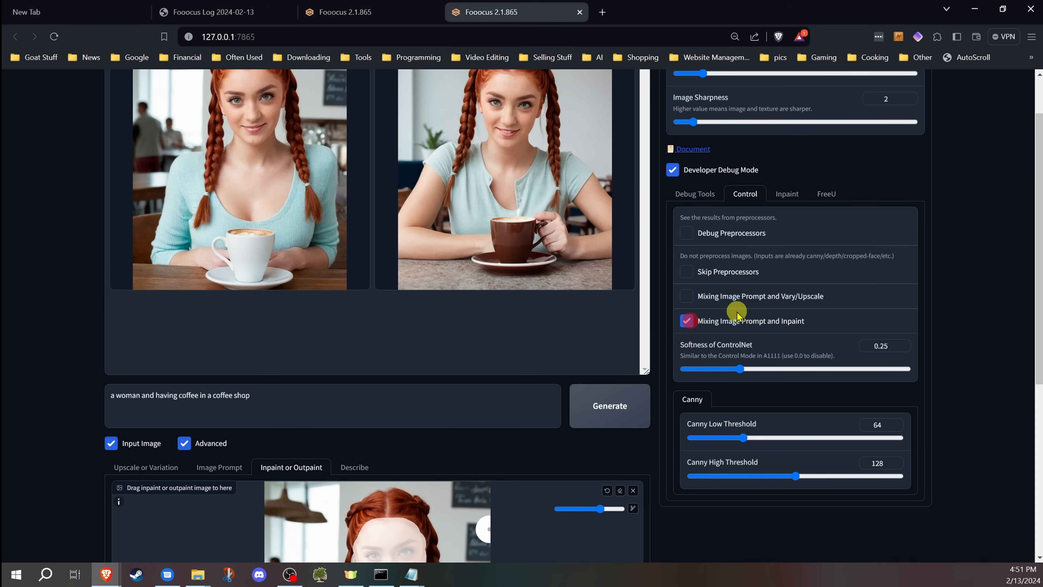
Lower the neutral first face's Stop At to 0.837 and its Weight to 0.789
{"action": "scroll", "coordinate": [723, 312], "scroll_direction": "down", "scroll_amount": 3}
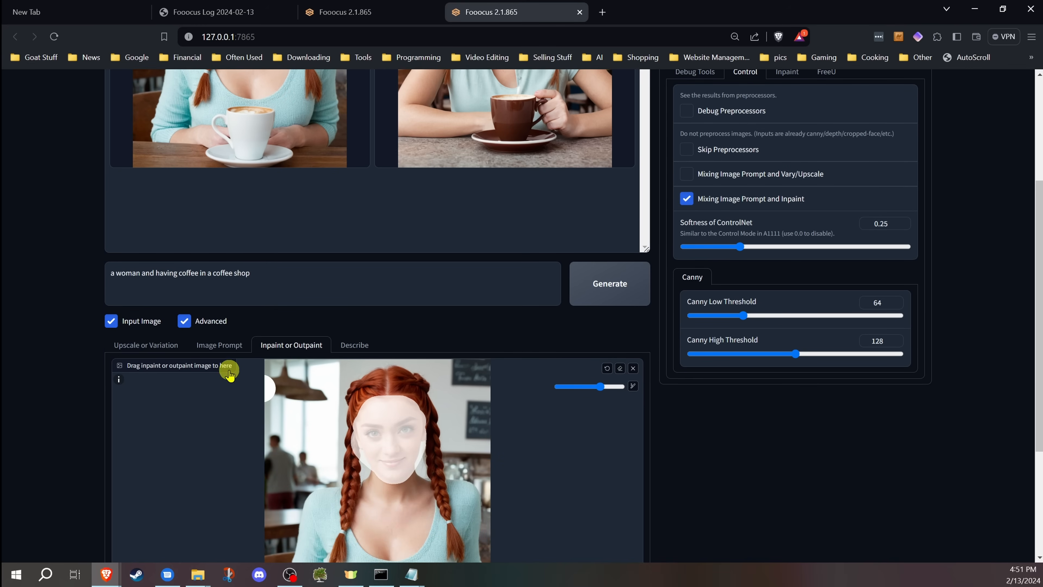
{"action": "scroll", "coordinate": [119, 355], "scroll_direction": "down", "scroll_amount": 1}
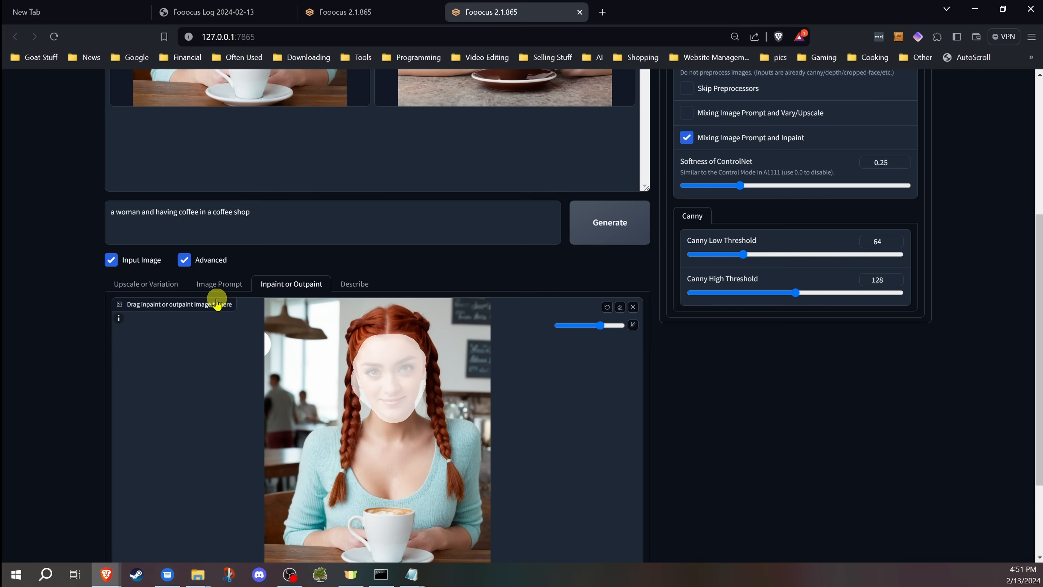
{"action": "left_click", "coordinate": [219, 285]}
{"action": "scroll", "coordinate": [47, 286], "scroll_direction": "down", "scroll_amount": 2}
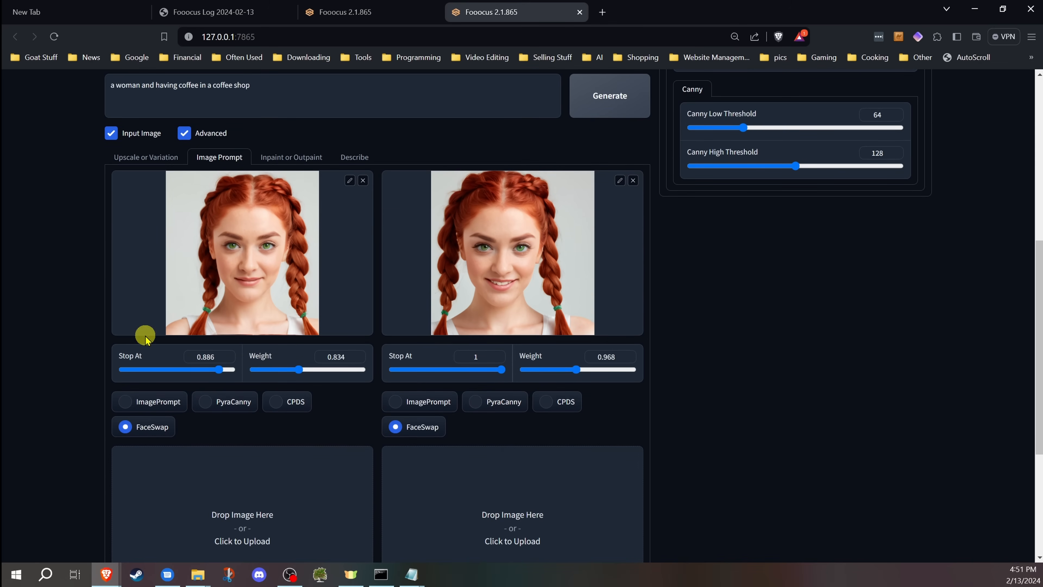
{"action": "left_click_drag", "start_coordinate": [221, 369], "coordinate": [220, 371]}
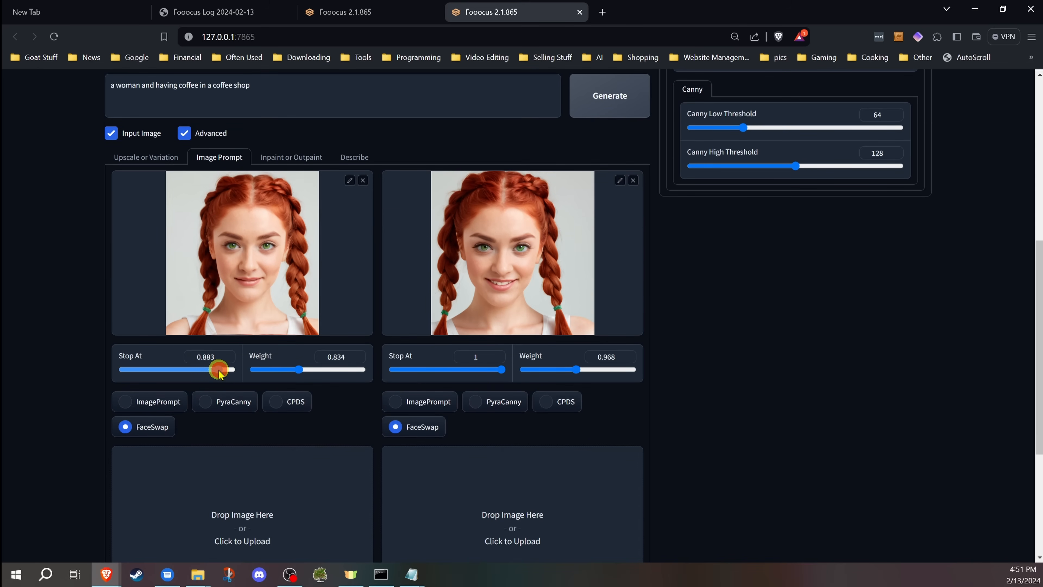
{"action": "left_click_drag", "start_coordinate": [298, 370], "coordinate": [296, 370]}
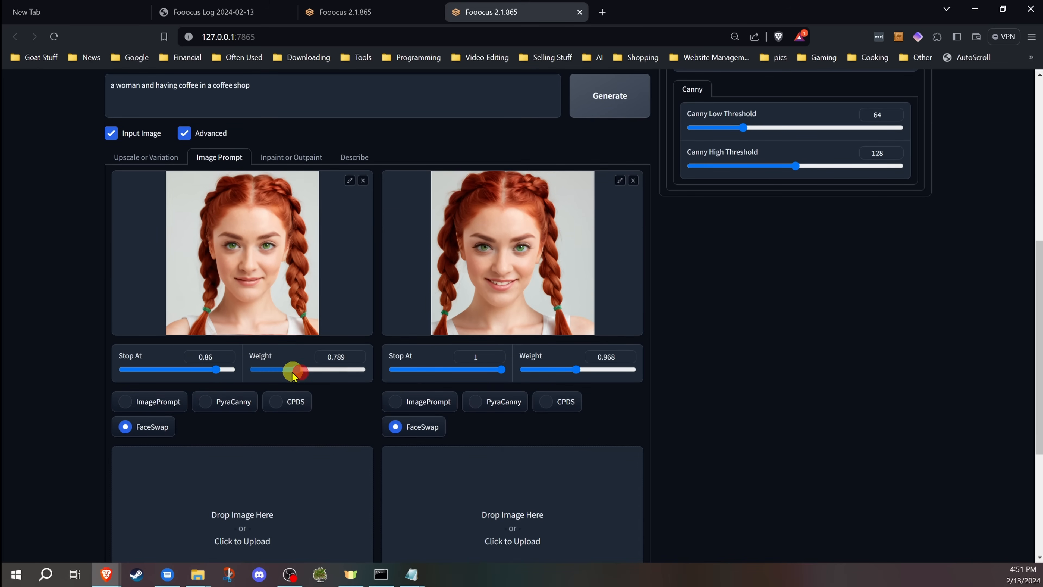
{"action": "left_click_drag", "start_coordinate": [219, 369], "coordinate": [215, 372]}
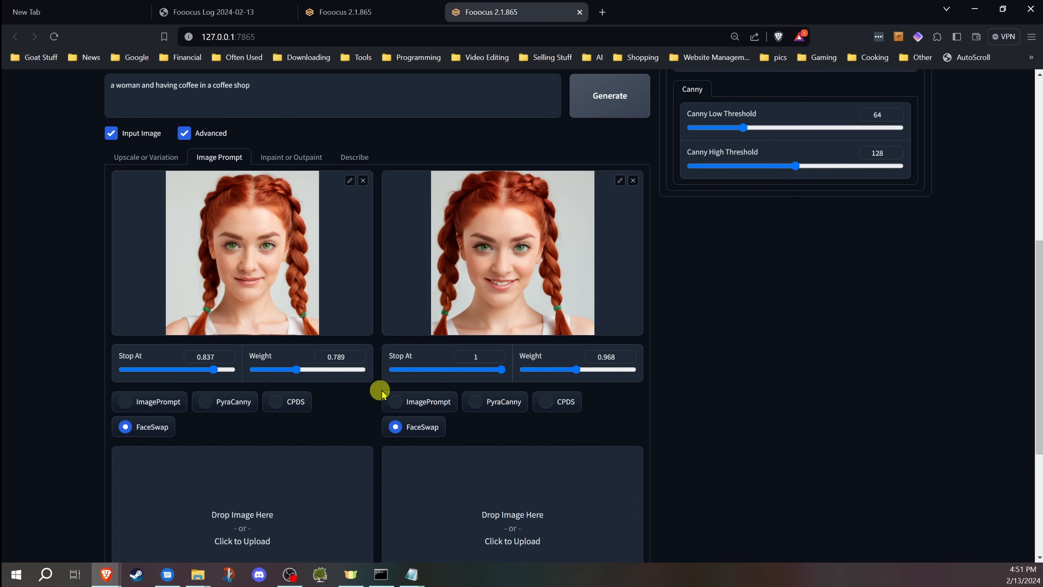
Add "with a big smile" after "a woman" in the prompt
{"action": "scroll", "coordinate": [82, 294], "scroll_direction": "up", "scroll_amount": 4}
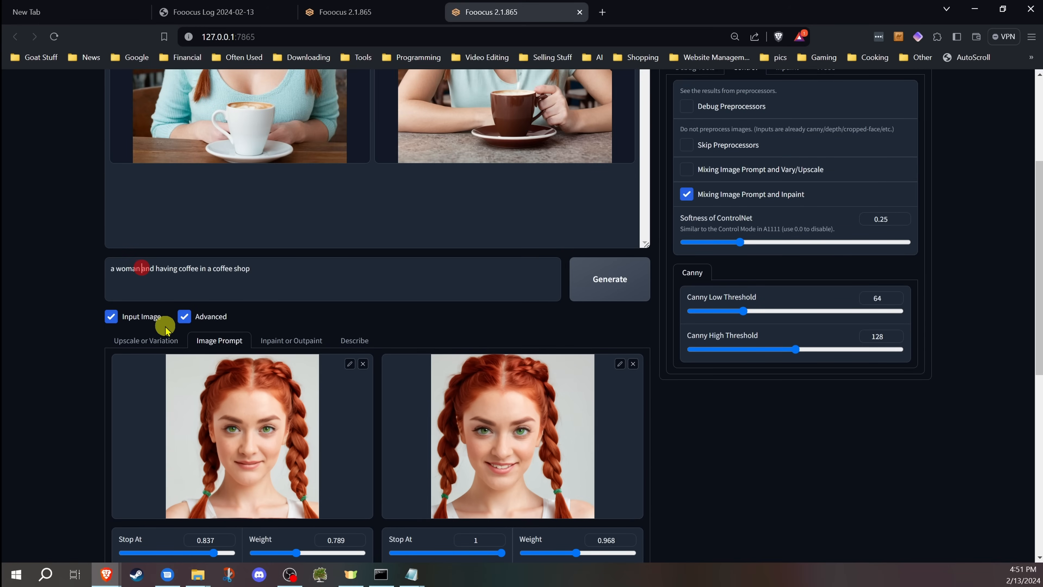
{"action": "type", "text": "with a "}
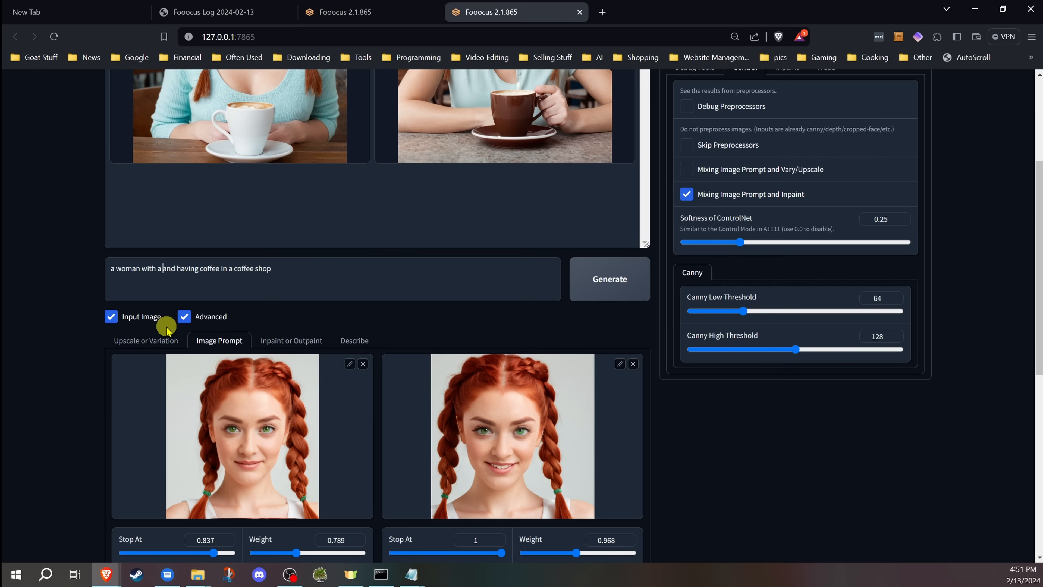
{"action": "type", "text": "big smile"}
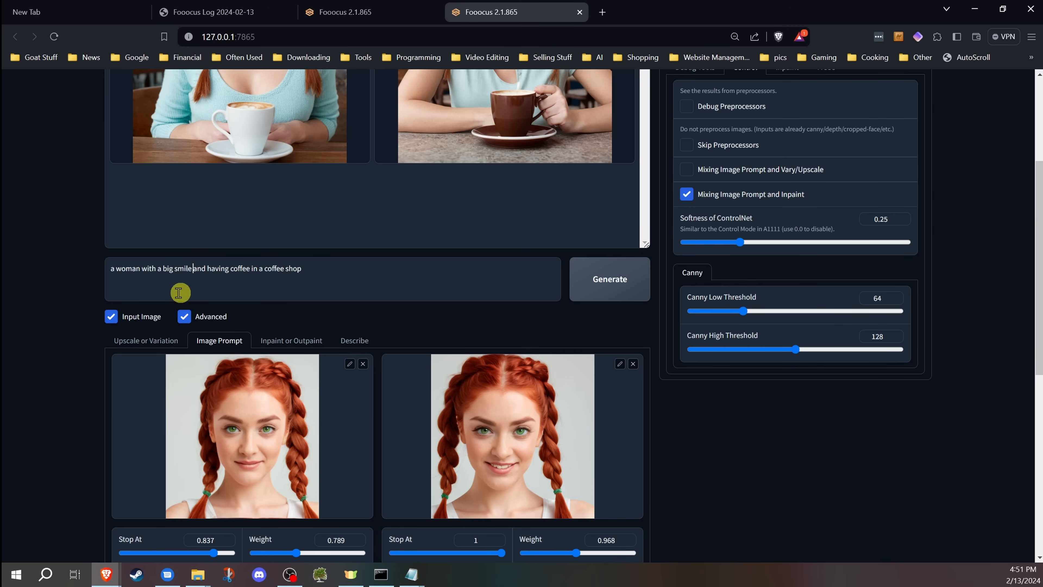
{"action": "scroll", "coordinate": [51, 263], "scroll_direction": "up", "scroll_amount": 4}
{"action": "scroll", "coordinate": [637, 470], "scroll_direction": "down", "scroll_amount": 3}
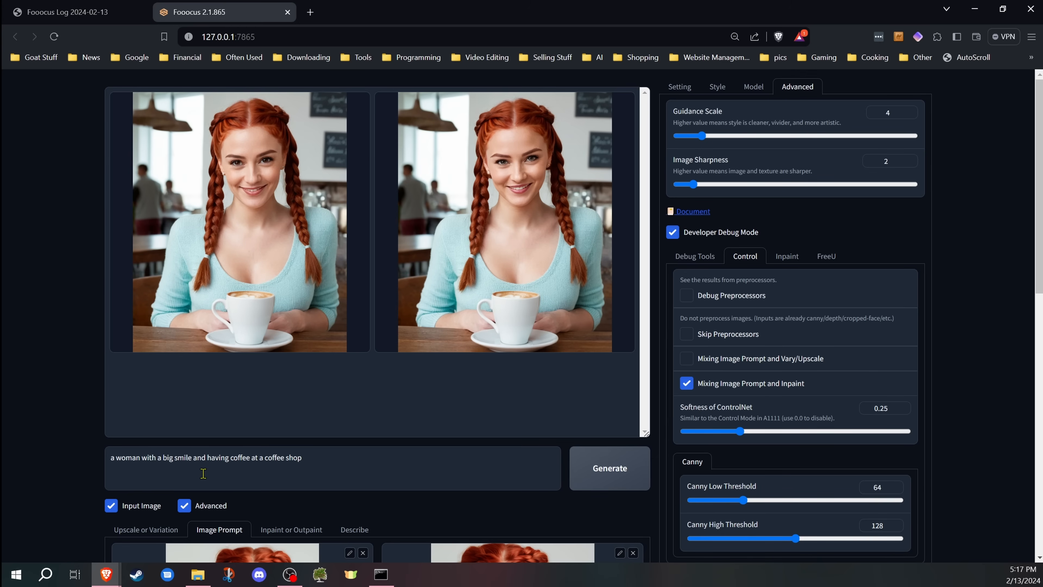
Add green eyes to the prompt so it reads "a woman with green eyes and big smile and having coffee at a coffee shop"
{"action": "type", "text": "green e"}
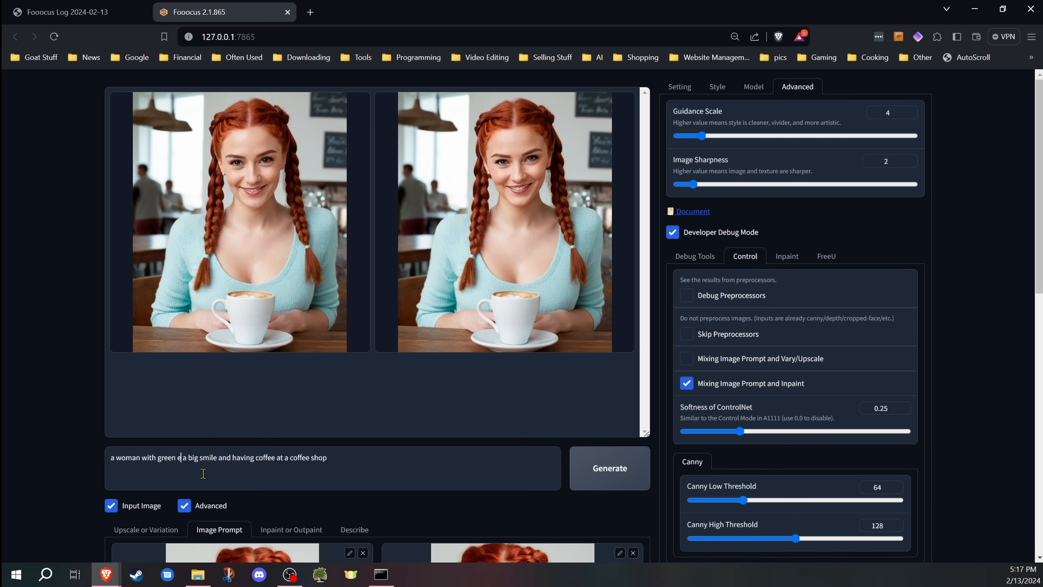
{"action": "type", "text": "yes a"}
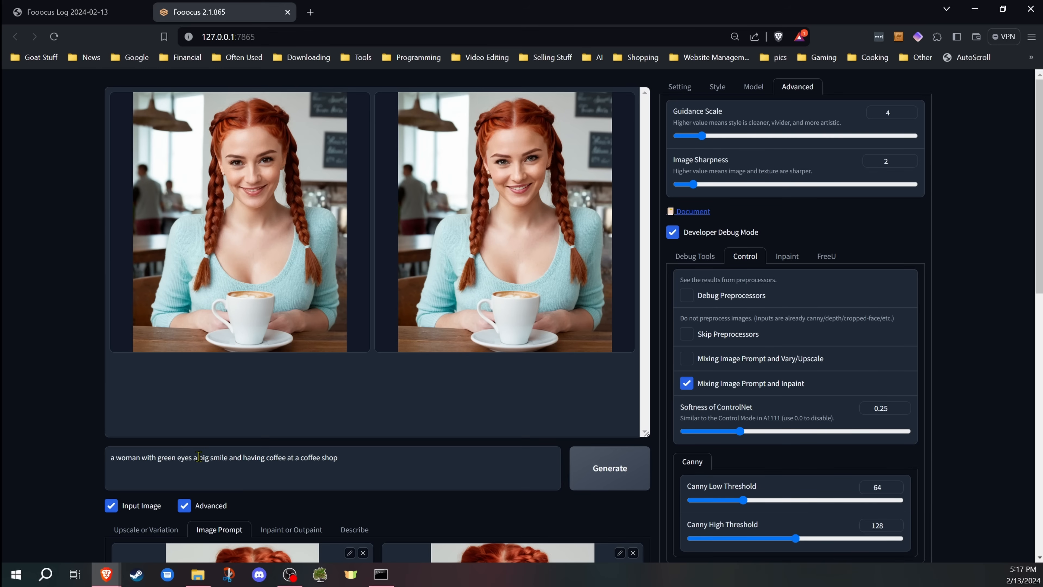
{"action": "type", "text": "nd"}
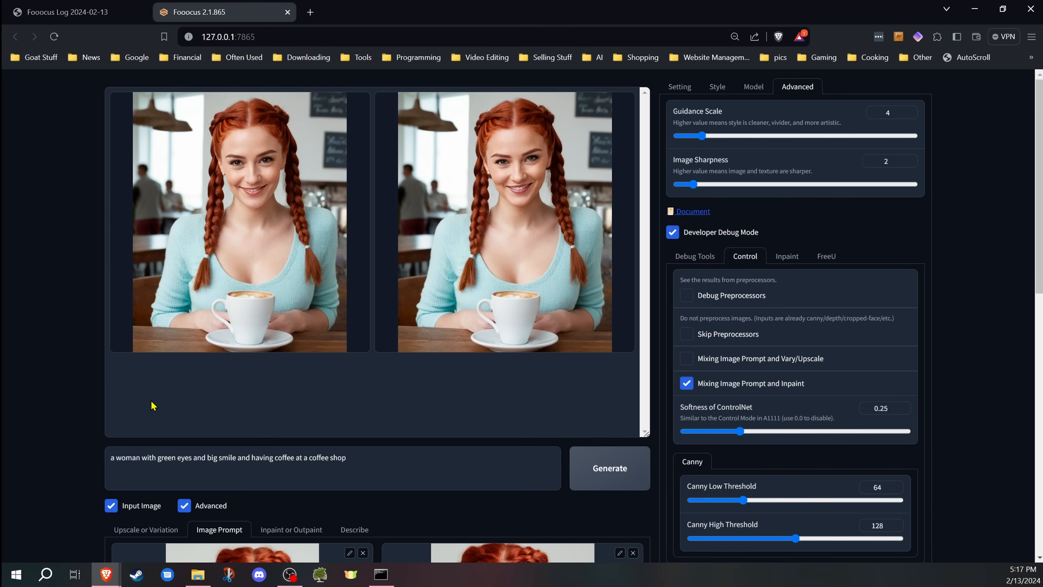
Set the neutral first face's Weight to 0.939 and check the generated images against the source faces
{"action": "scroll", "coordinate": [153, 406], "scroll_direction": "down", "scroll_amount": 7}
{"action": "mouse_move", "coordinate": [309, 436]}
{"action": "left_mouse_down"}
{"action": "mouse_move", "coordinate": [297, 438]}
{"action": "mouse_move", "coordinate": [306, 437]}
{"action": "left_mouse_up"}
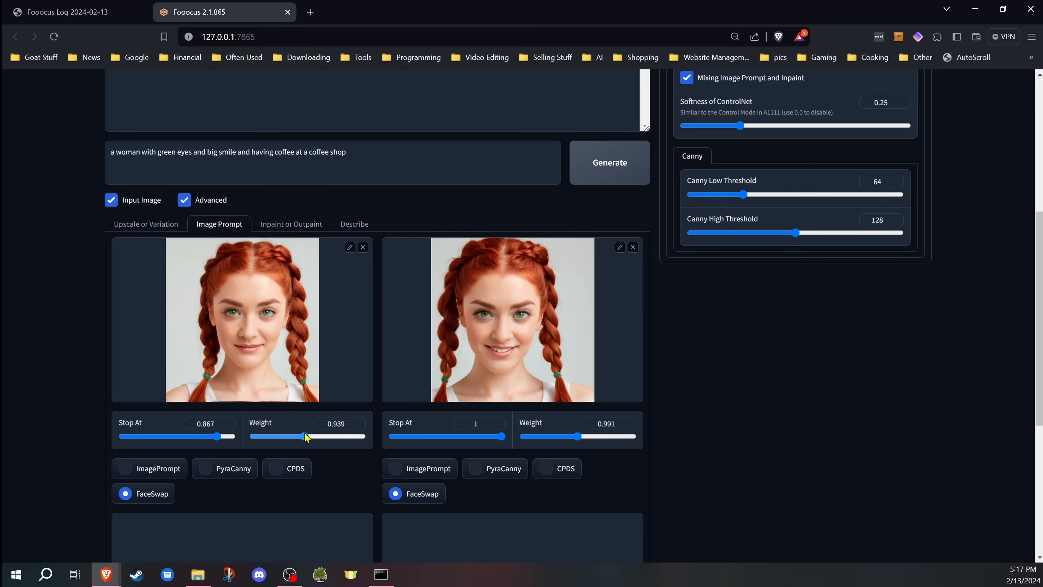
{"action": "scroll", "coordinate": [64, 338], "scroll_direction": "up", "scroll_amount": 7}
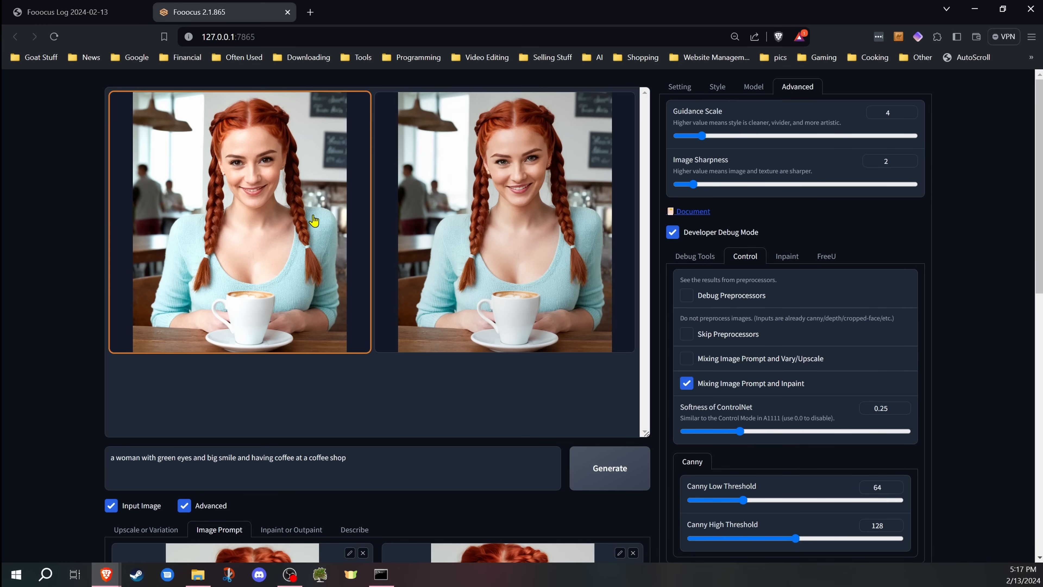
{"action": "scroll", "coordinate": [109, 351], "scroll_direction": "down", "scroll_amount": 5}
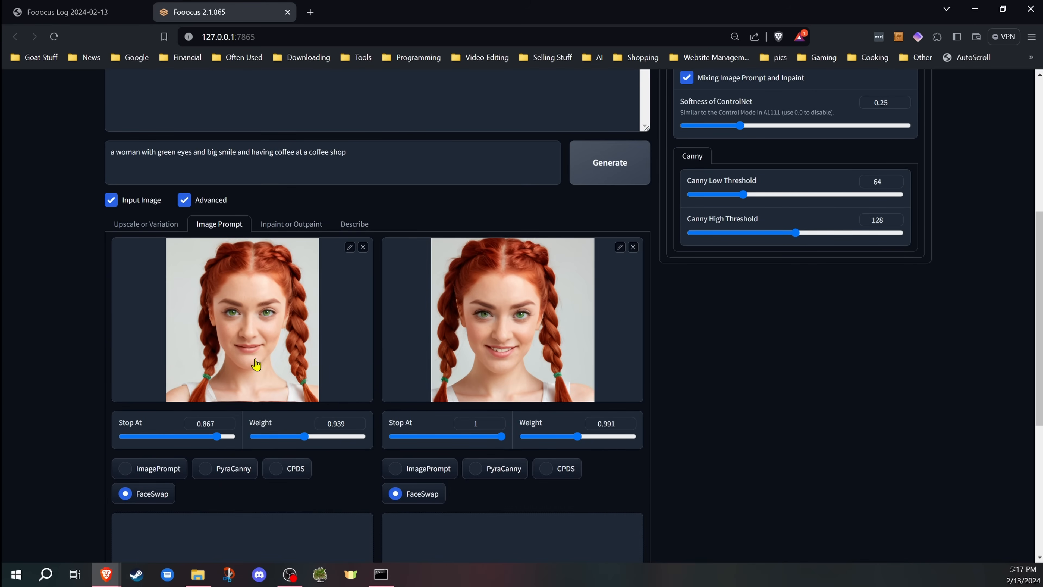
Examine the generated coffee-shop images alongside the face mask in the inpaint input and the FaceSwap source faces
{"action": "scroll", "coordinate": [106, 324], "scroll_direction": "up", "scroll_amount": 6}
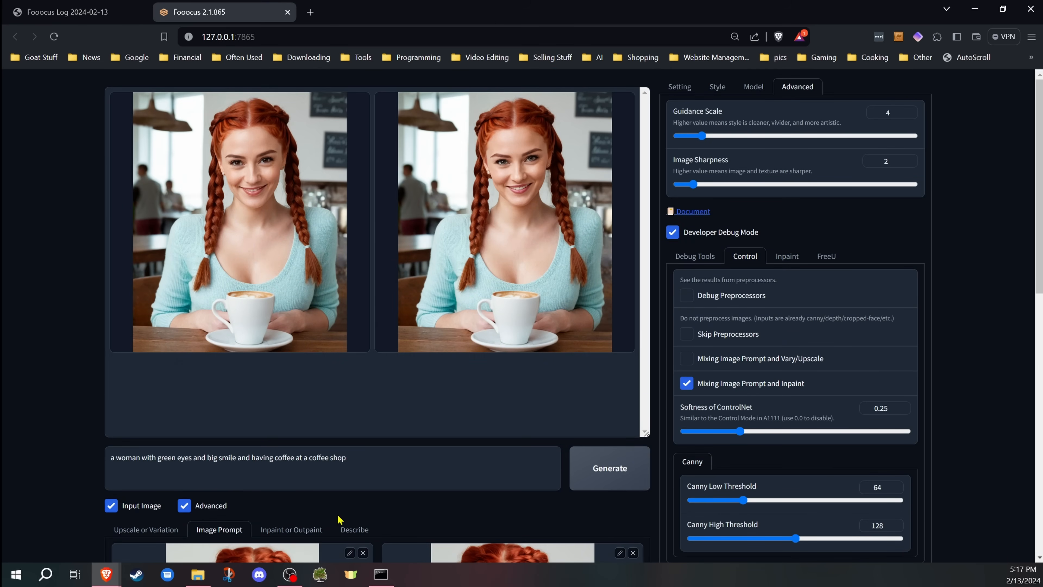
{"action": "left_click", "coordinate": [291, 529]}
{"action": "scroll", "coordinate": [307, 526], "scroll_direction": "down", "scroll_amount": 7}
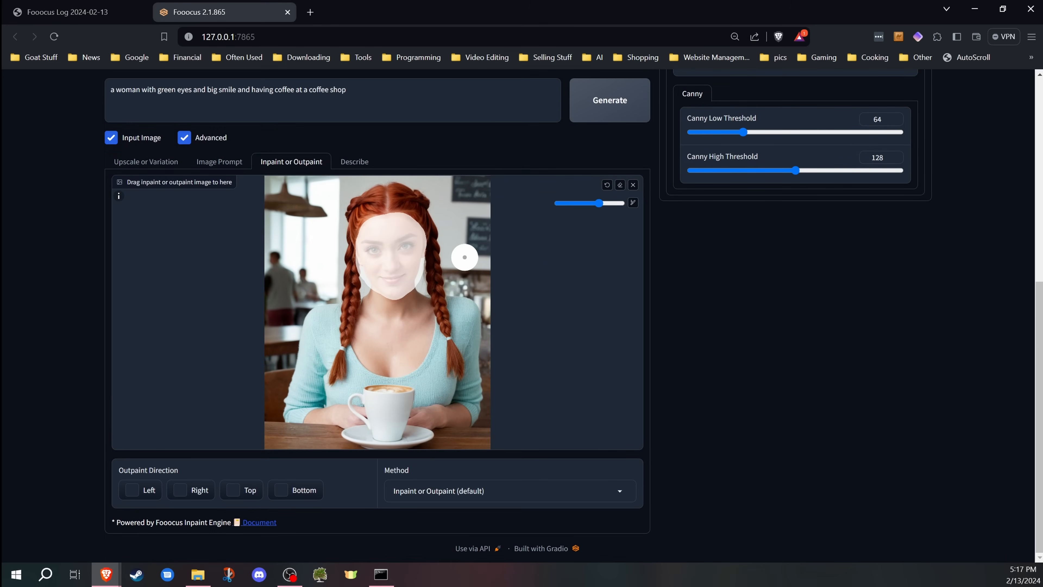
{"action": "scroll", "coordinate": [54, 250], "scroll_direction": "up", "scroll_amount": 6}
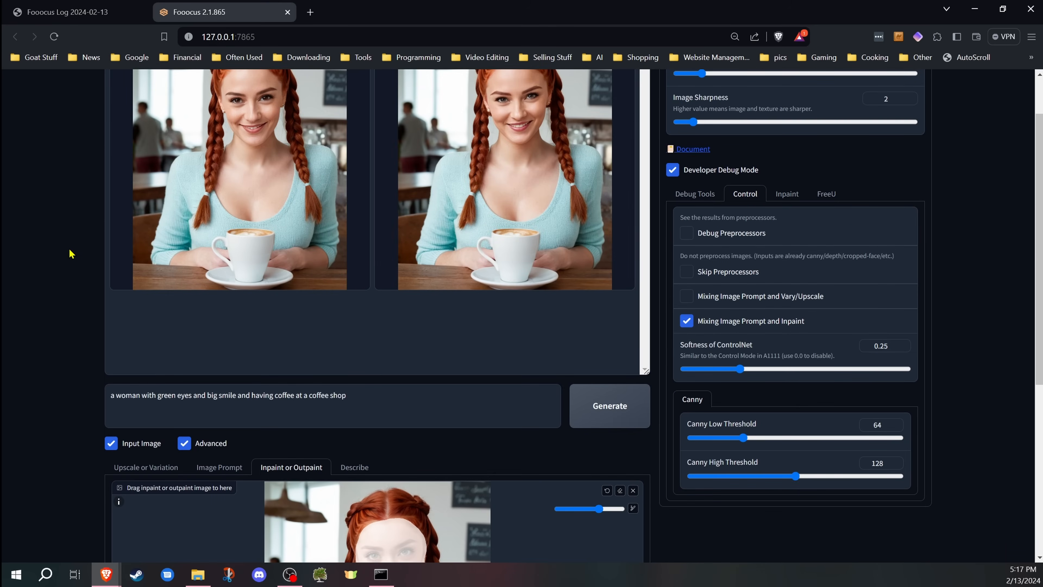
{"action": "scroll", "coordinate": [70, 254], "scroll_direction": "up", "scroll_amount": 1}
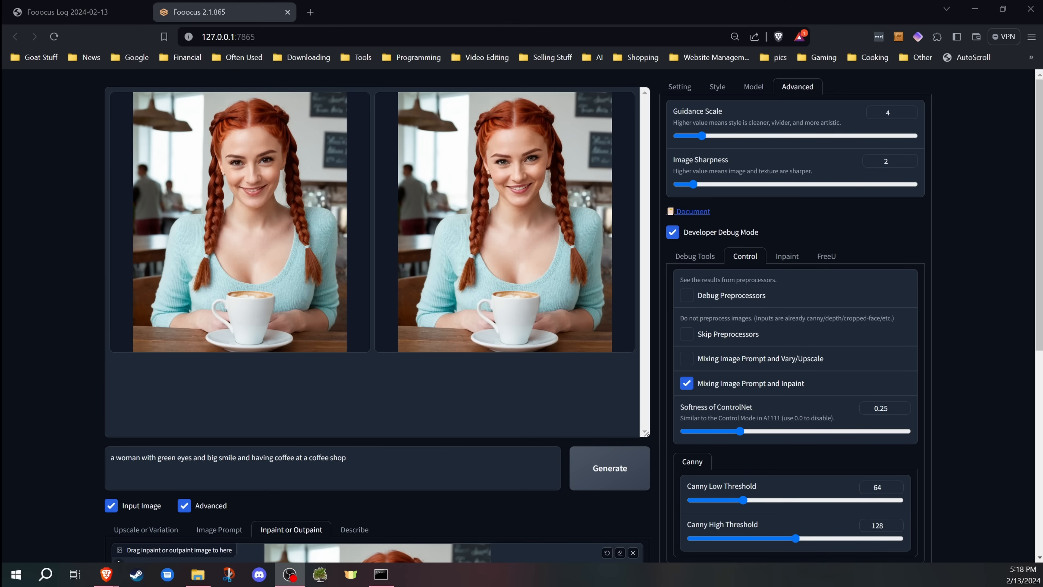
{"action": "scroll", "coordinate": [39, 396], "scroll_direction": "down", "scroll_amount": 2}
{"action": "scroll", "coordinate": [39, 398], "scroll_direction": "up", "scroll_amount": 2}
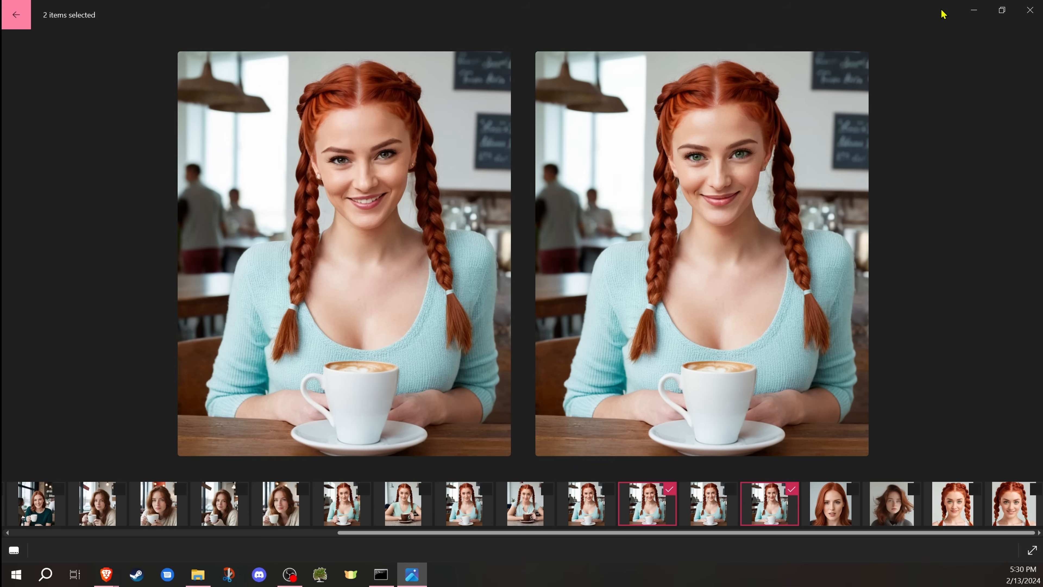
{"action": "left_click_drag", "start_coordinate": [947, 12], "coordinate": [3, 61]}
{"action": "left_click_drag", "start_coordinate": [383, 12], "coordinate": [3, 45]}
{"action": "scroll", "coordinate": [127, 263], "scroll_direction": "down", "scroll_amount": 7}
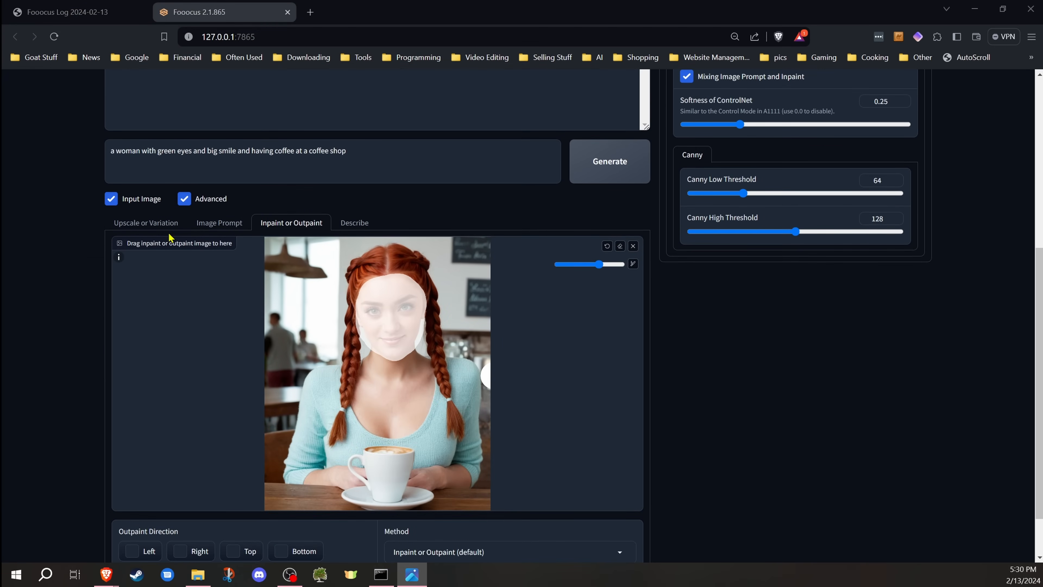
{"action": "left_click", "coordinate": [227, 224]}
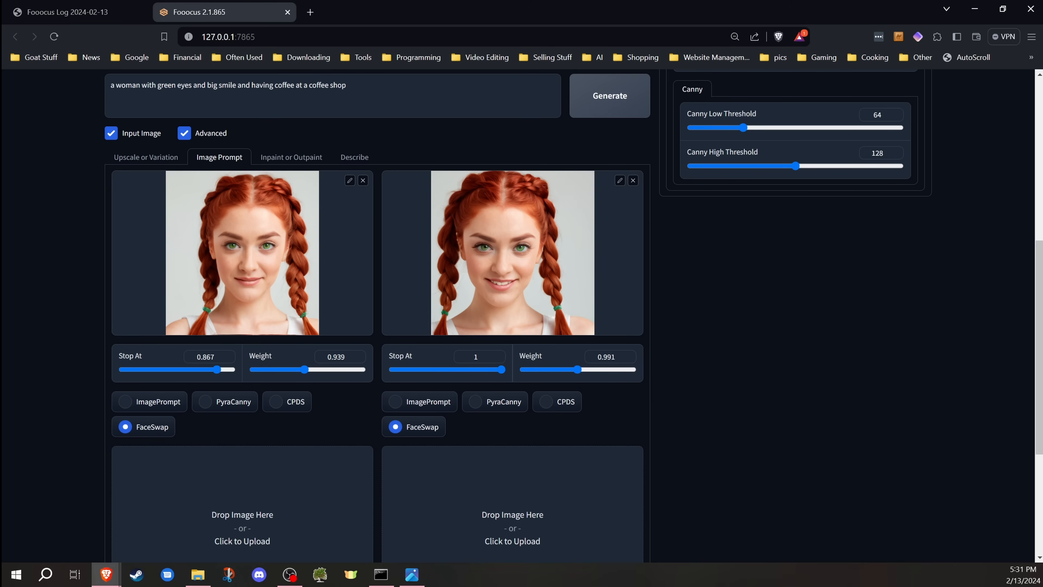
In the photo viewer, compare the two coffee-shop images with both source faces, then with only the neutral one, and close the viewer
{"action": "left_click", "coordinate": [412, 574]}
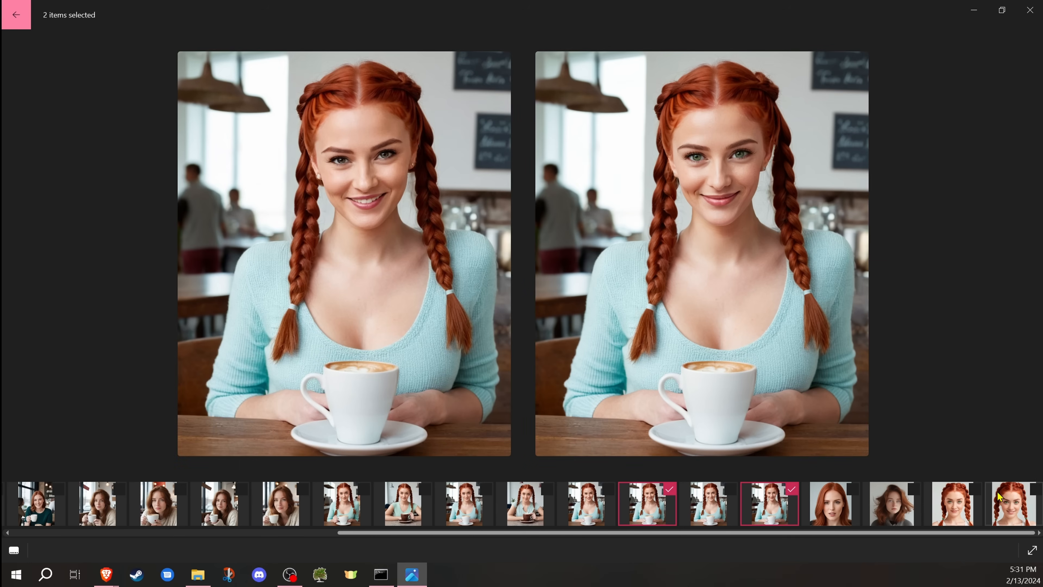
{"action": "left_click", "coordinate": [1036, 492]}
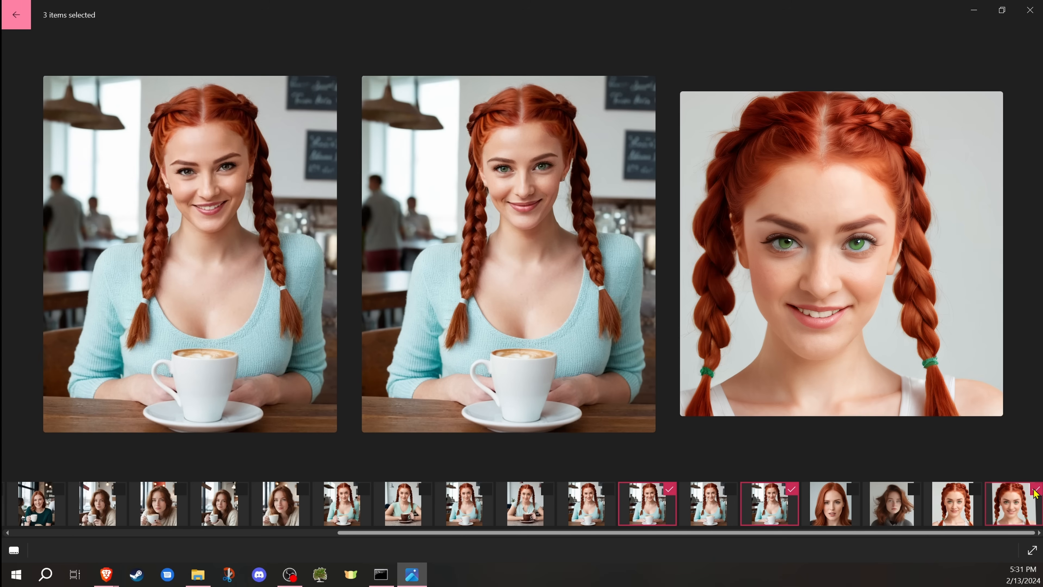
{"action": "left_click", "coordinate": [975, 489]}
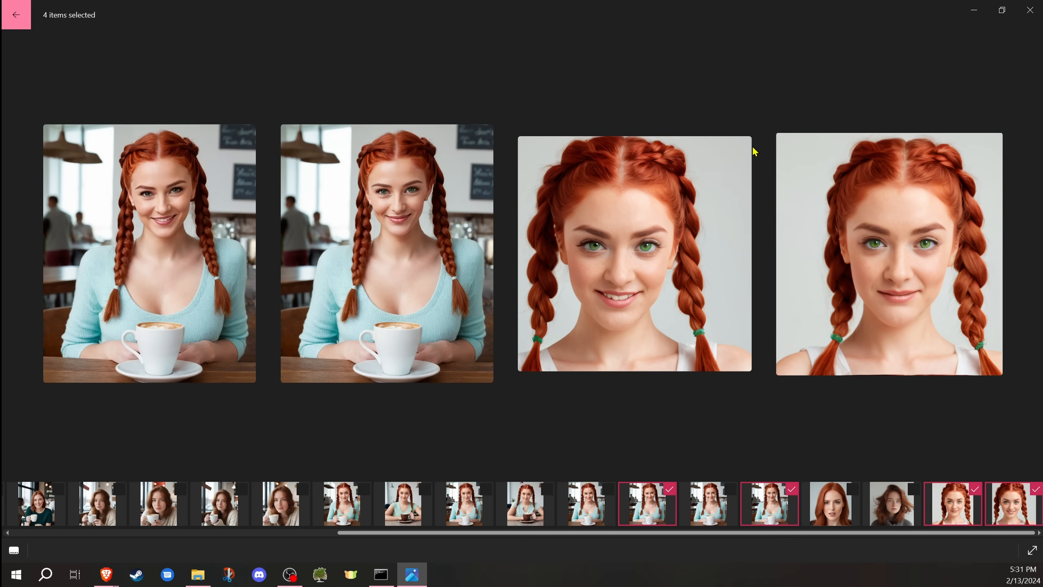
{"action": "left_click", "coordinate": [745, 145]}
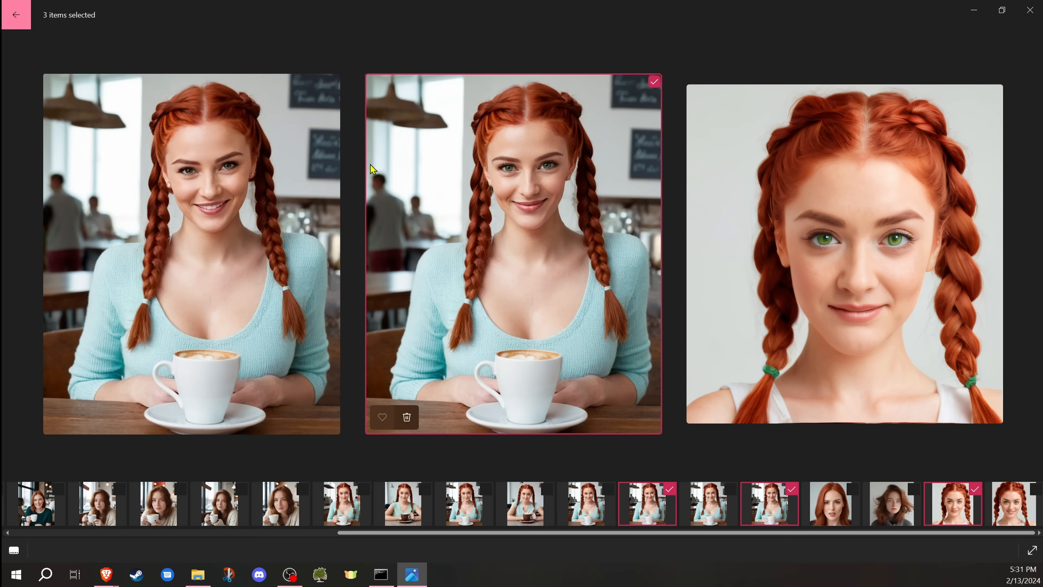
{"action": "left_click", "coordinate": [1031, 11]}
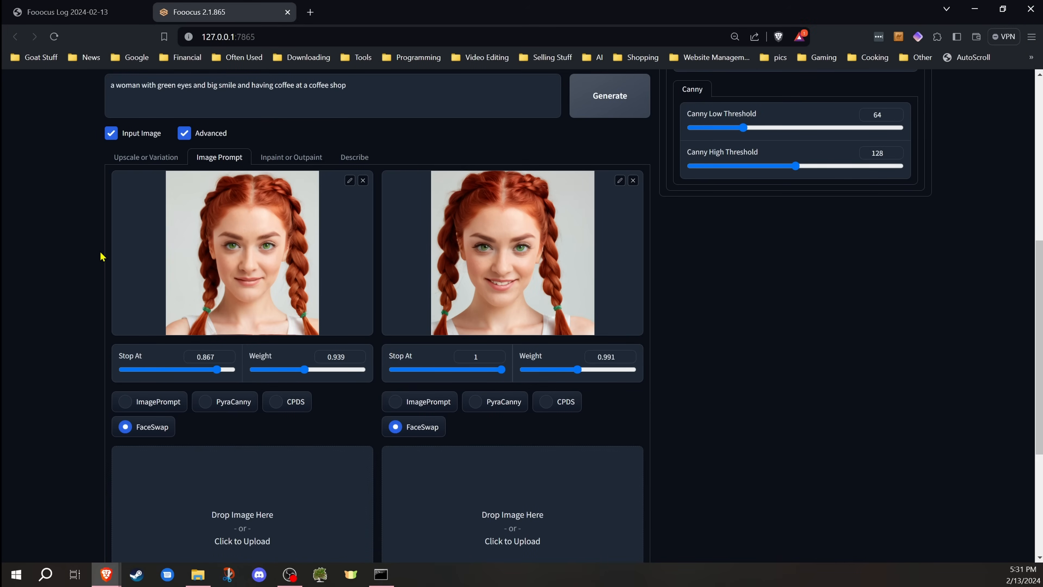
Review the latest generated images against the inpaint face mask and the two FaceSwap faces with their Stop At and Weight settings
{"action": "scroll", "coordinate": [78, 279], "scroll_direction": "up", "scroll_amount": 8}
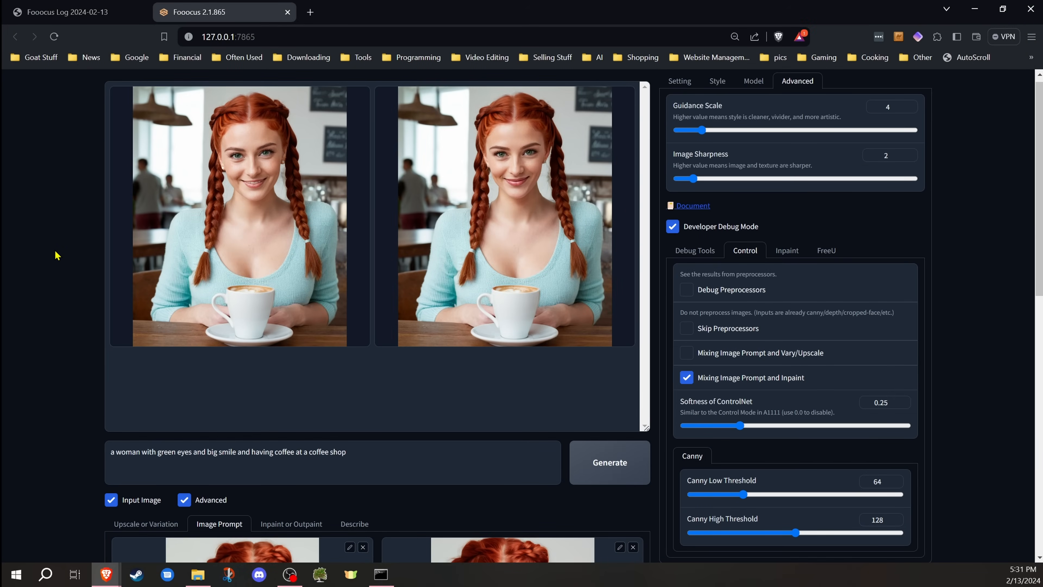
{"action": "scroll", "coordinate": [62, 284], "scroll_direction": "down", "scroll_amount": 7}
{"action": "scroll", "coordinate": [68, 310], "scroll_direction": "up", "scroll_amount": 6}
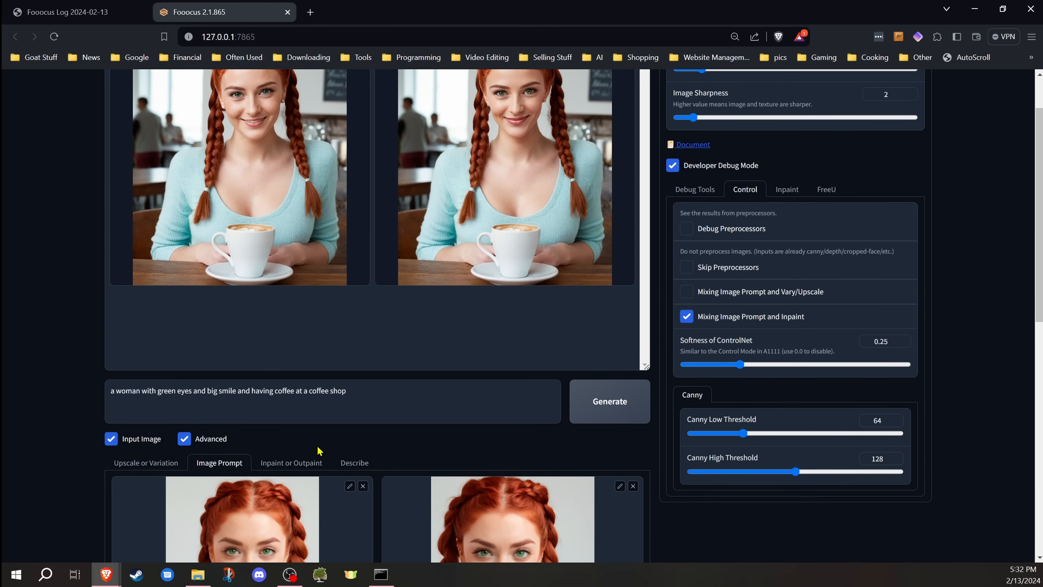
{"action": "left_click", "coordinate": [291, 462]}
{"action": "scroll", "coordinate": [42, 343], "scroll_direction": "down", "scroll_amount": 6}
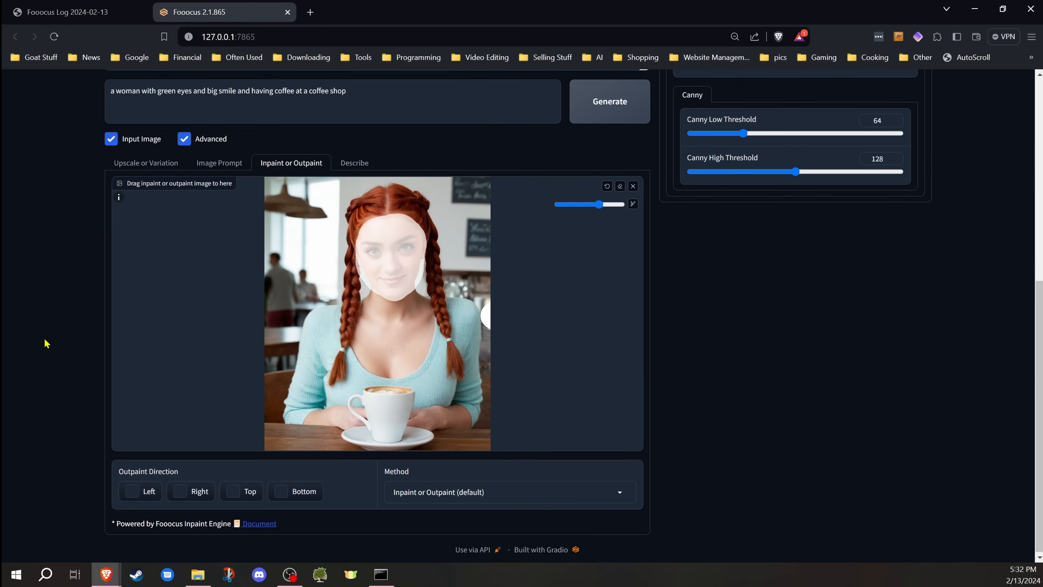
{"action": "scroll", "coordinate": [105, 291], "scroll_direction": "up", "scroll_amount": 5}
{"action": "left_click", "coordinate": [219, 406]}
{"action": "scroll", "coordinate": [124, 329], "scroll_direction": "down", "scroll_amount": 2}
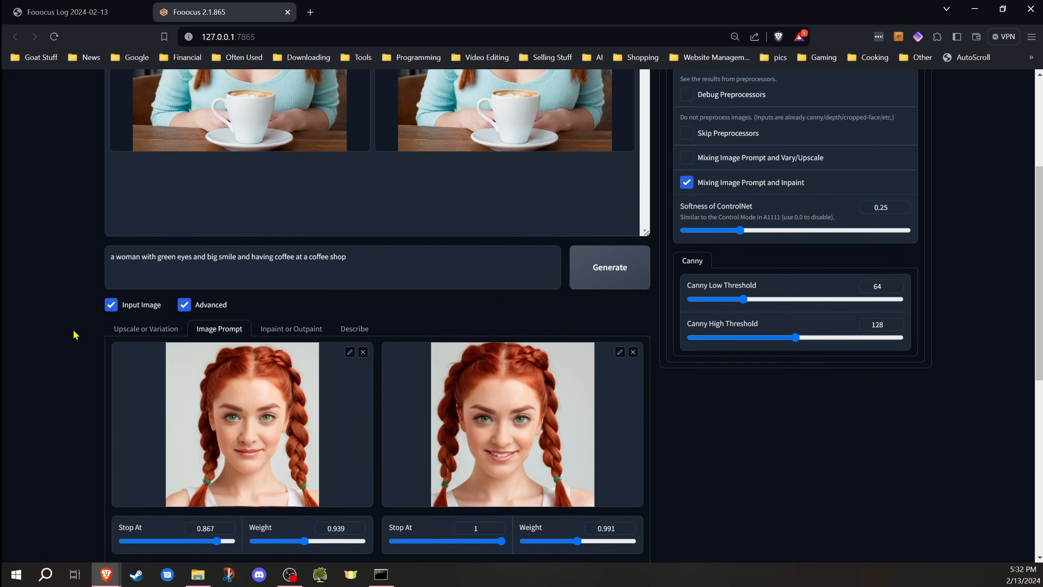
{"action": "scroll", "coordinate": [86, 329], "scroll_direction": "up", "scroll_amount": 5}
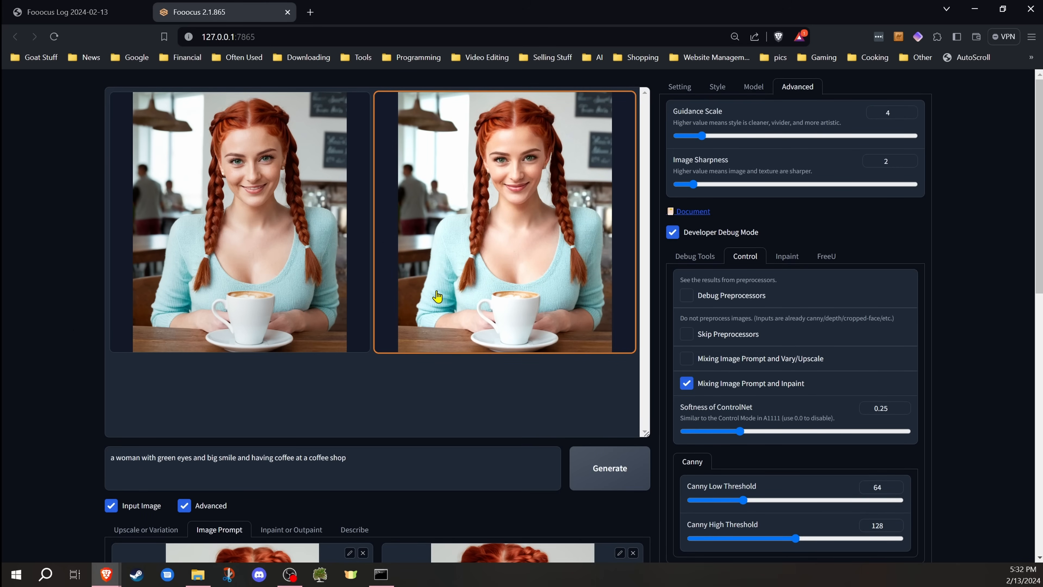
{"action": "scroll", "coordinate": [414, 365], "scroll_direction": "down", "scroll_amount": 4}
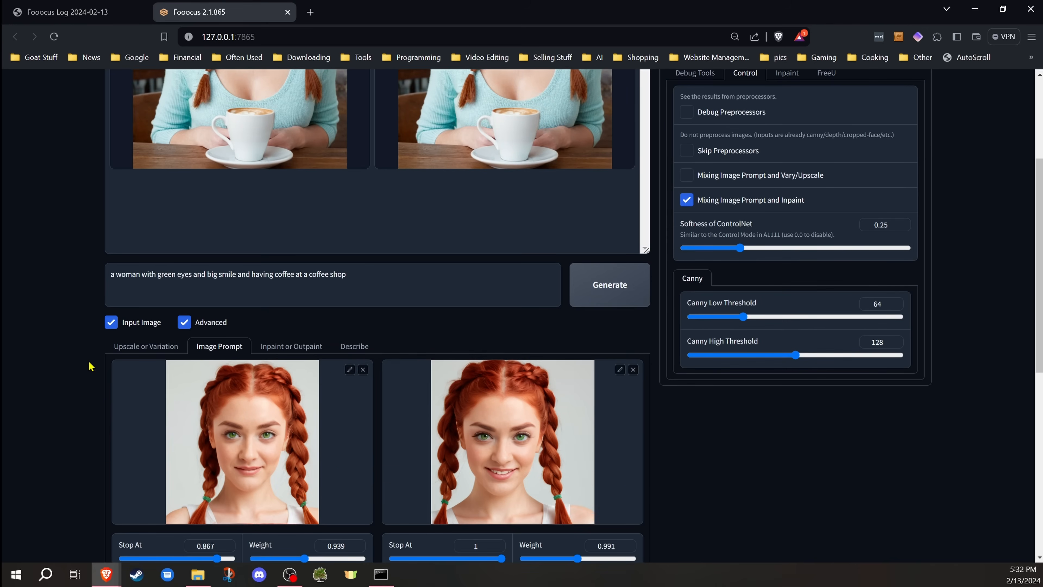
{"action": "scroll", "coordinate": [91, 367], "scroll_direction": "down", "scroll_amount": 1}
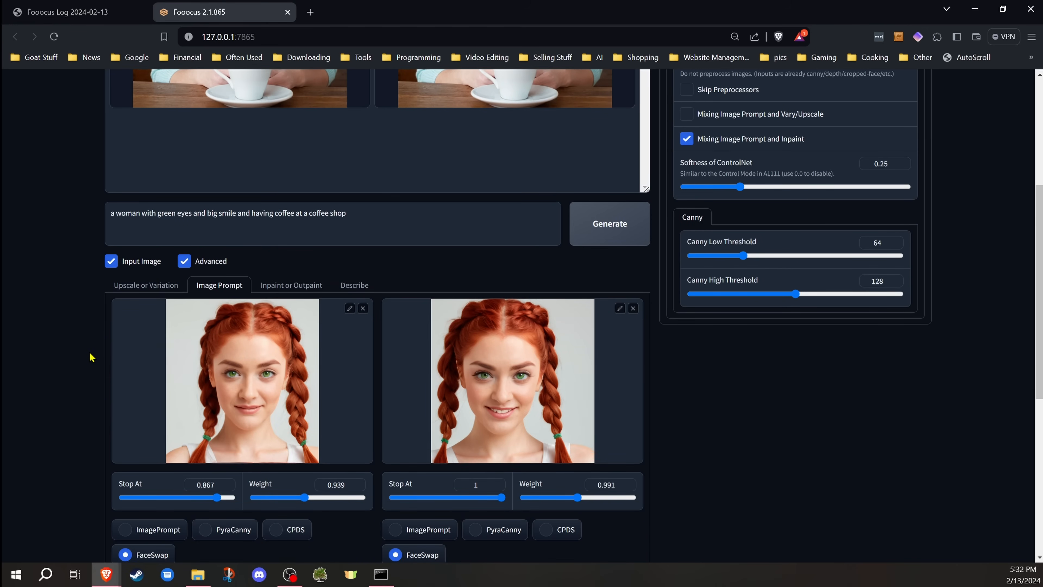
{"action": "scroll", "coordinate": [86, 355], "scroll_direction": "up", "scroll_amount": 4}
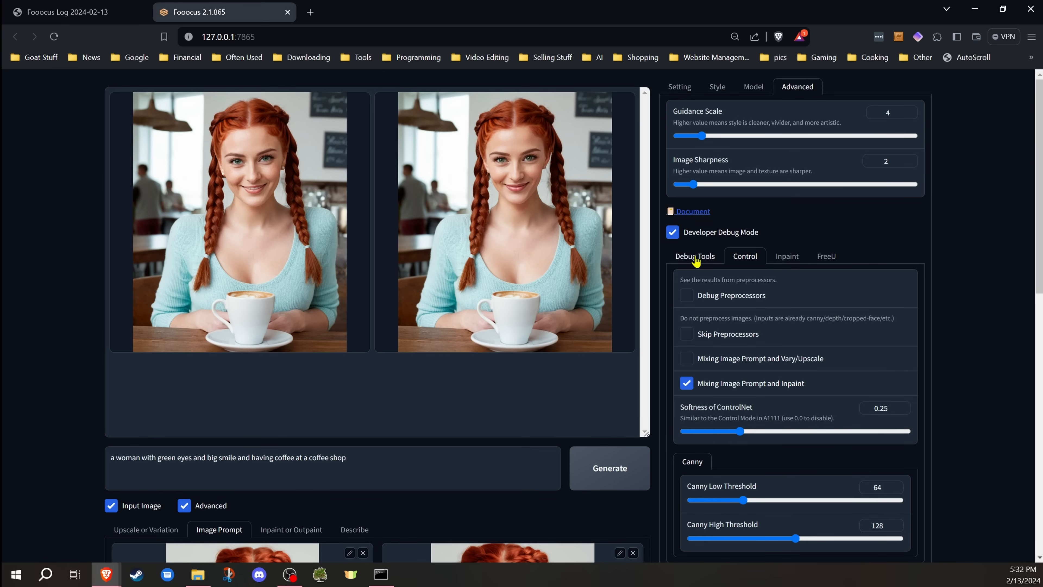
Turn off Mixing Image Prompt and Inpaint and deselect the Fooocus V2, Fooocus Sharp and Fooocus Enhance styles
{"action": "left_click", "coordinate": [688, 384]}
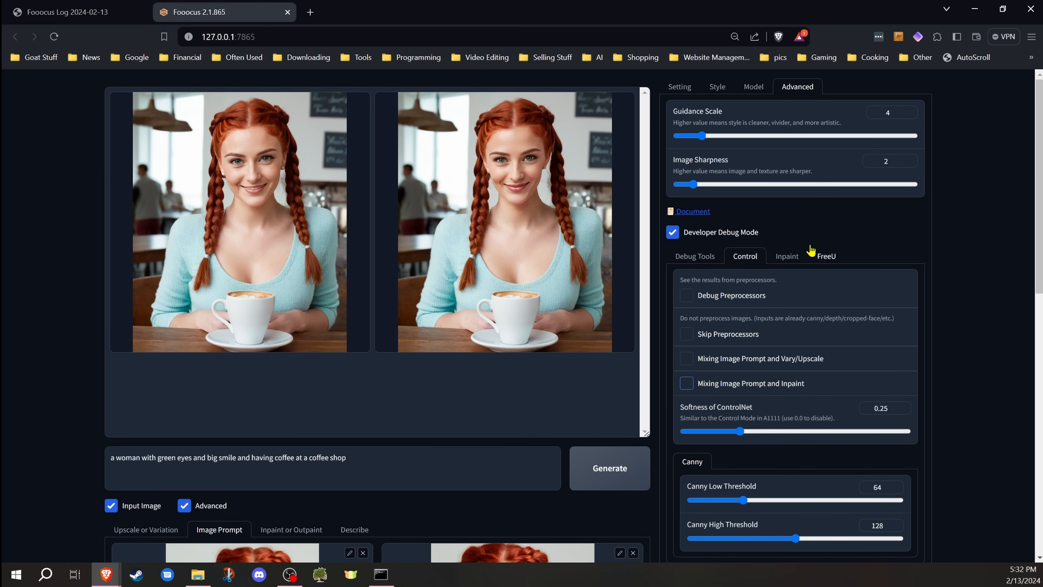
{"action": "left_click", "coordinate": [754, 87]}
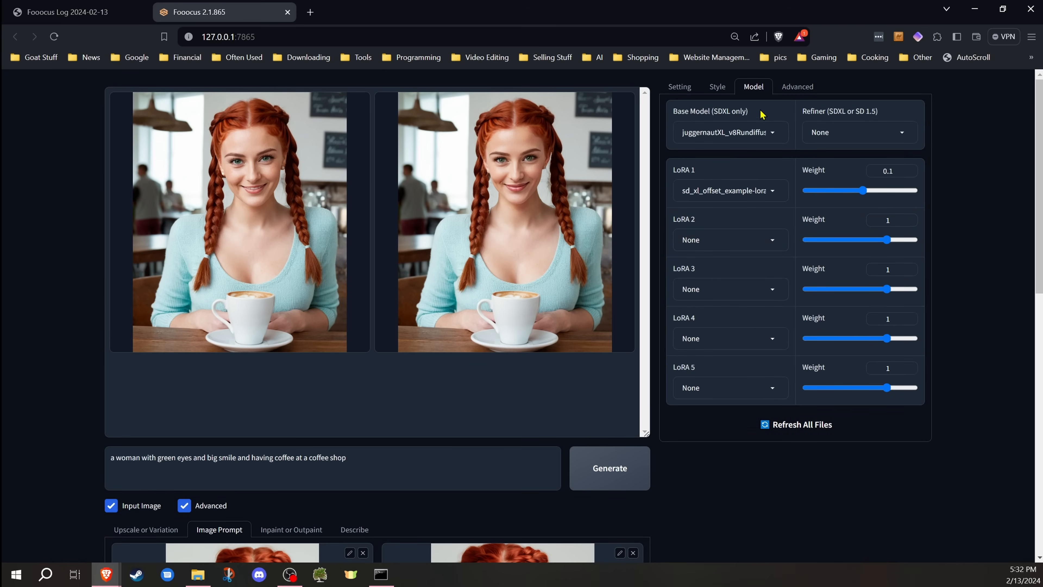
{"action": "left_click", "coordinate": [718, 87]}
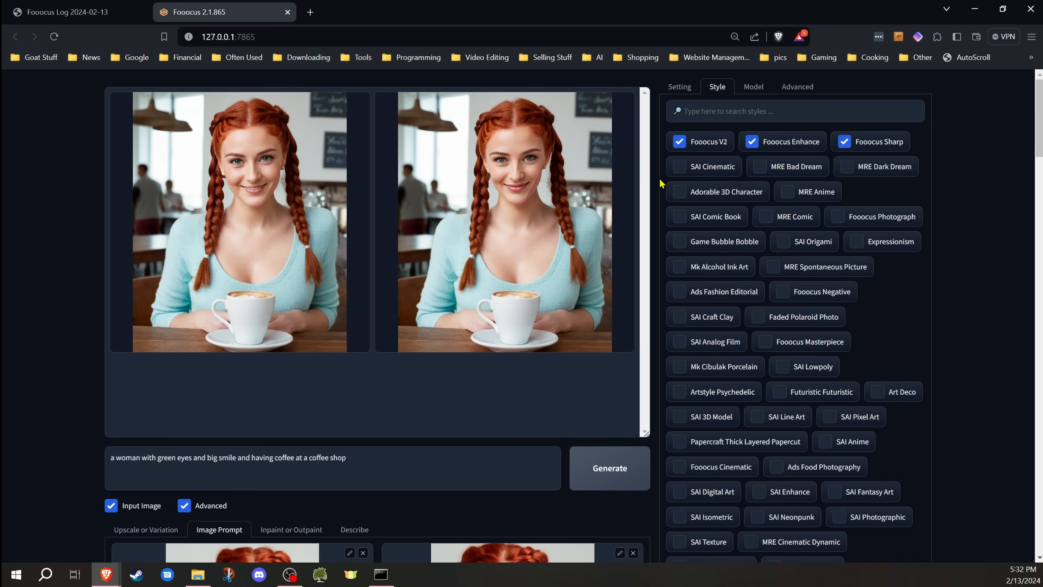
{"action": "mouse_move", "coordinate": [671, 149]}
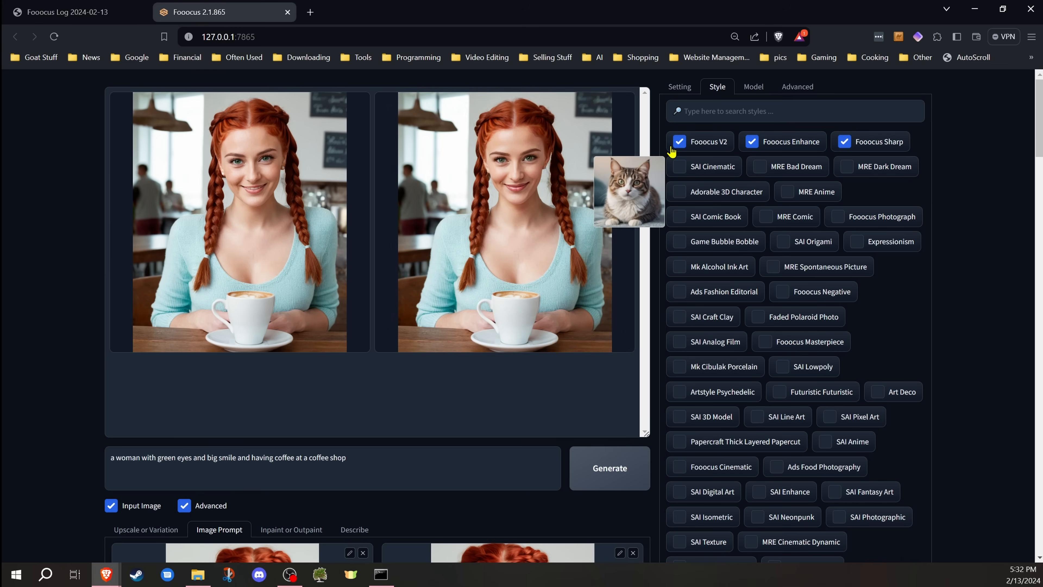
{"action": "mouse_move", "coordinate": [845, 145]}
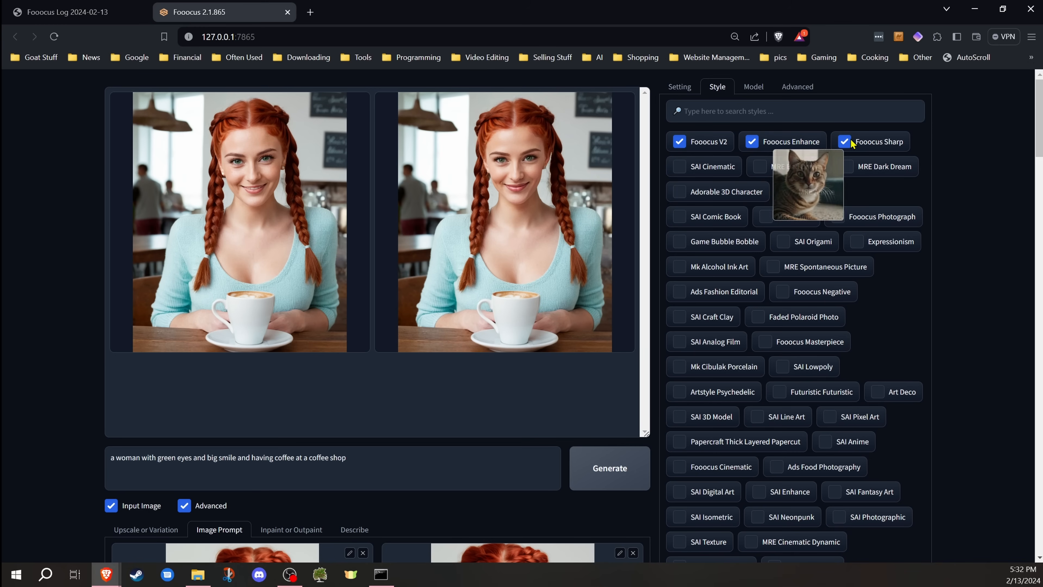
{"action": "left_click", "coordinate": [700, 142]}
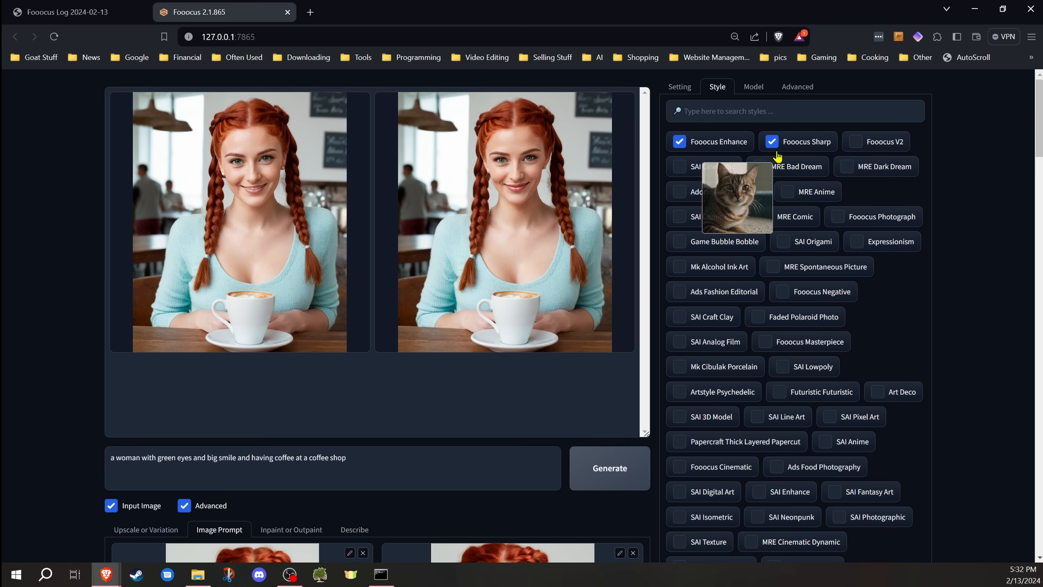
{"action": "left_click", "coordinate": [772, 142]}
{"action": "left_click", "coordinate": [680, 142]}
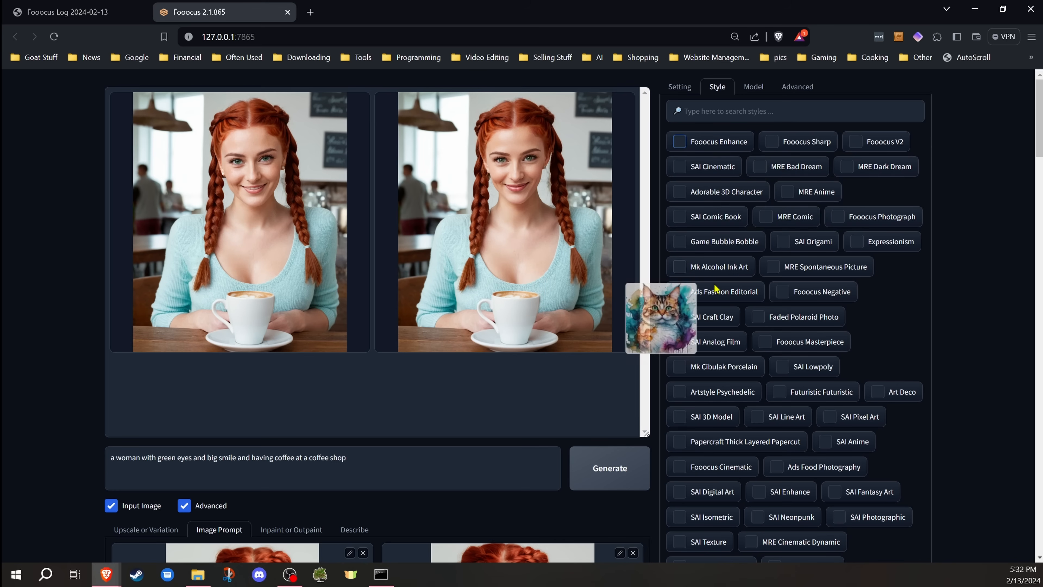
Search the styles for "3d" and select Adorable 3D Character
{"action": "left_click", "coordinate": [699, 116]}
{"action": "type", "text": "ed"}
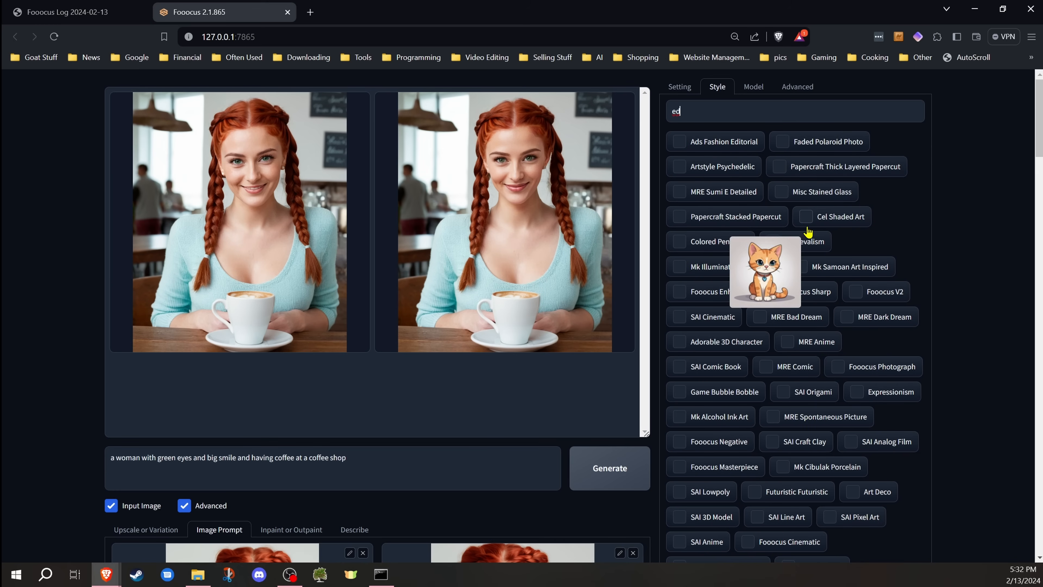
{"action": "key", "text": "BackSpace"}
{"action": "key", "text": "BackSpace"}
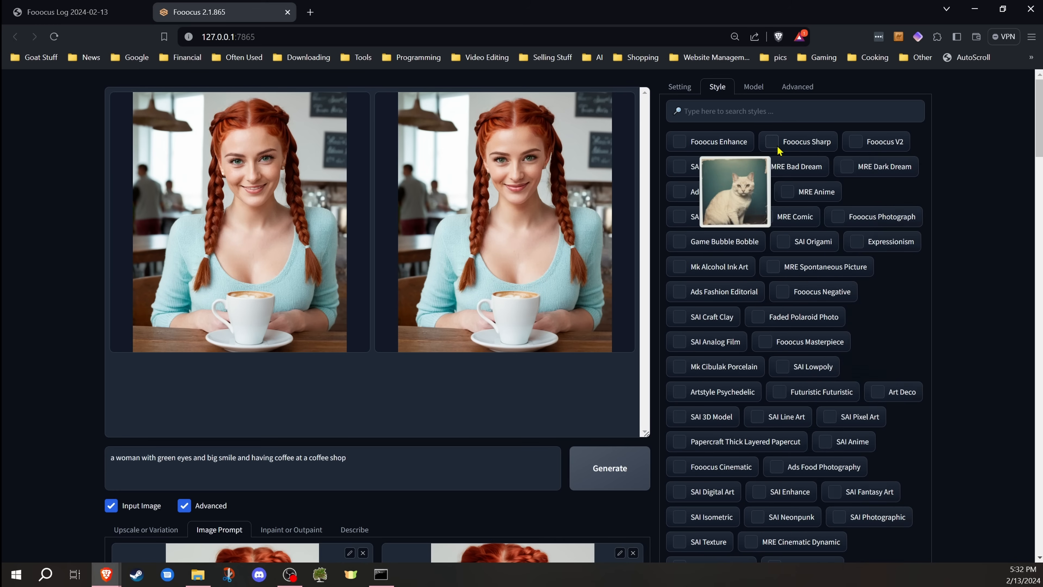
{"action": "type", "text": "3d"}
{"action": "left_click", "coordinate": [716, 142]}
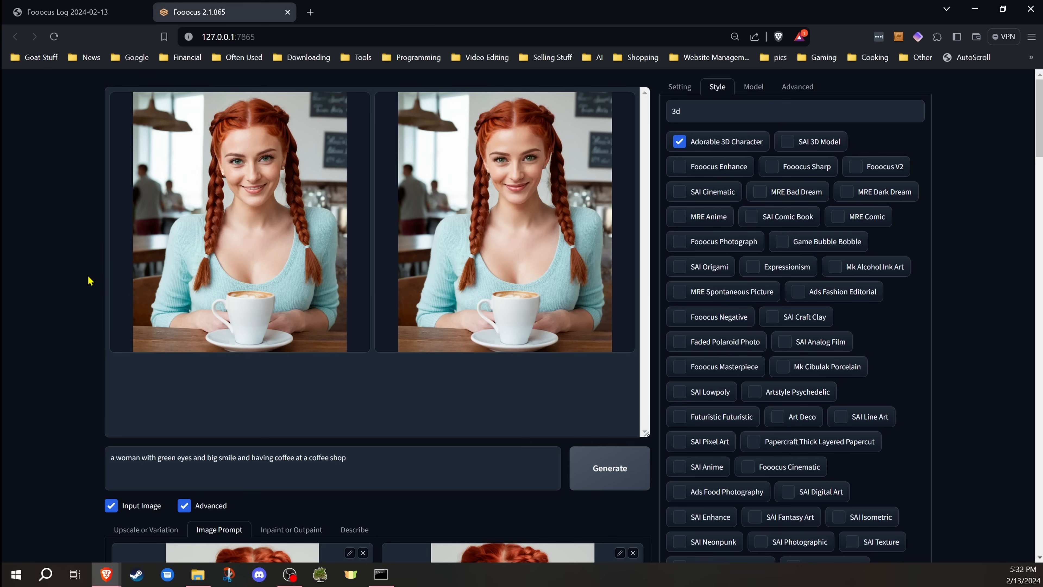
Remove the masked coffee-shop image from the inpaint input and check the control and generation settings
{"action": "scroll", "coordinate": [90, 280], "scroll_direction": "down", "scroll_amount": 5}
{"action": "left_click", "coordinate": [273, 225]}
{"action": "scroll", "coordinate": [273, 226], "scroll_direction": "down", "scroll_amount": 2}
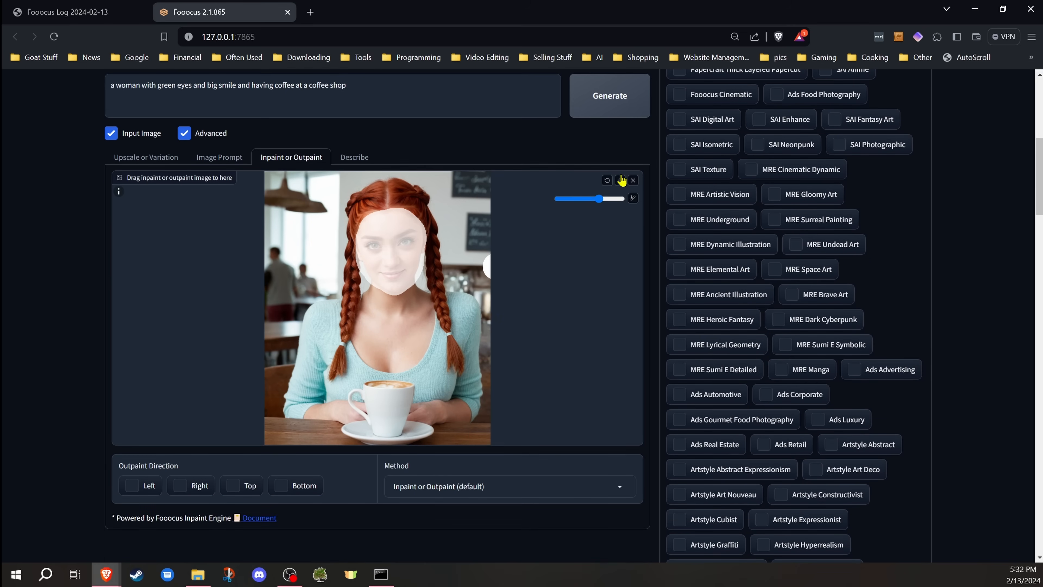
{"action": "left_click", "coordinate": [633, 180]}
{"action": "scroll", "coordinate": [748, 259], "scroll_direction": "up", "scroll_amount": 6}
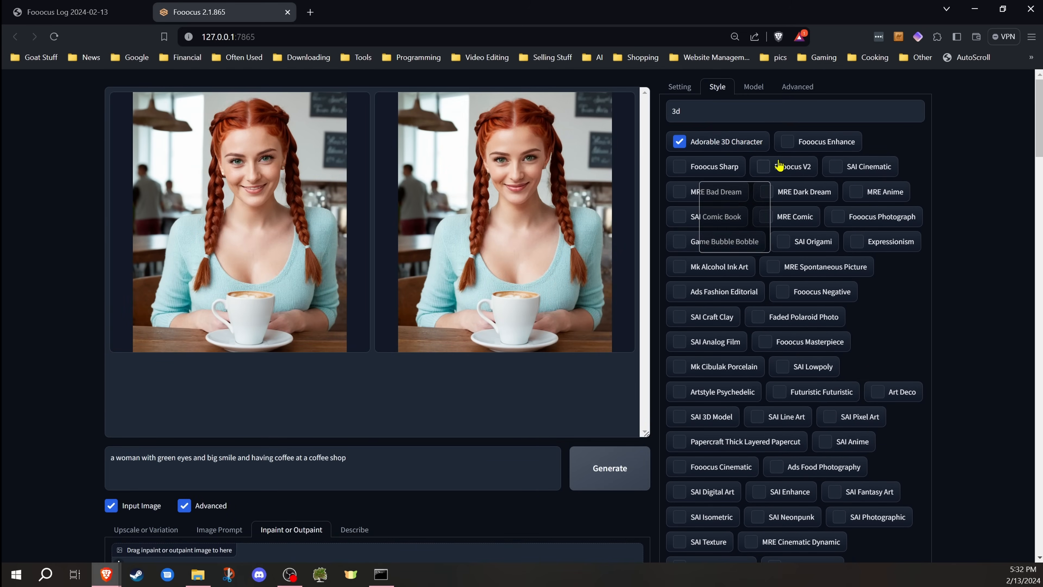
{"action": "left_click", "coordinate": [798, 87]}
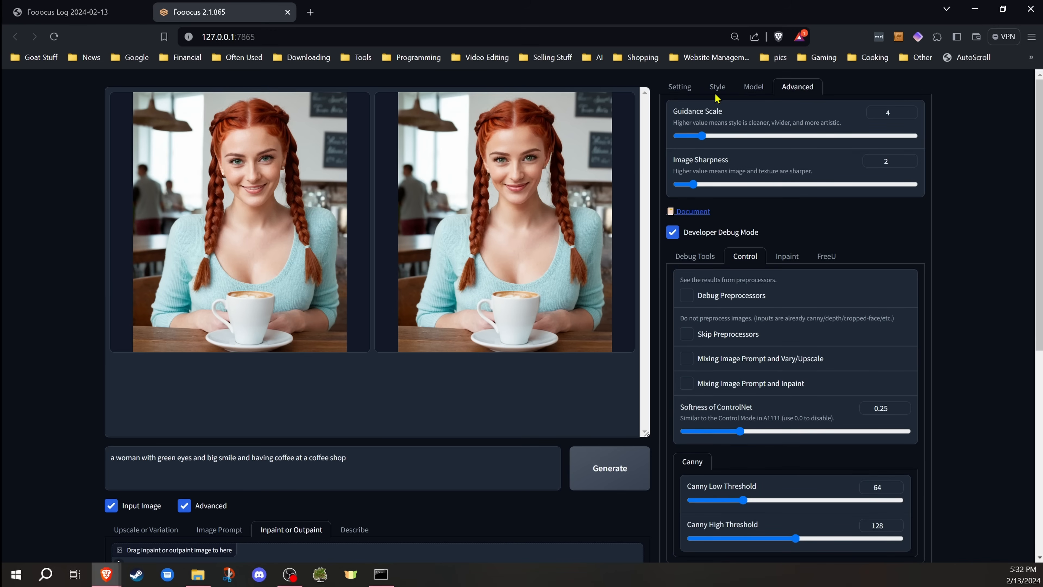
{"action": "left_click", "coordinate": [680, 86]}
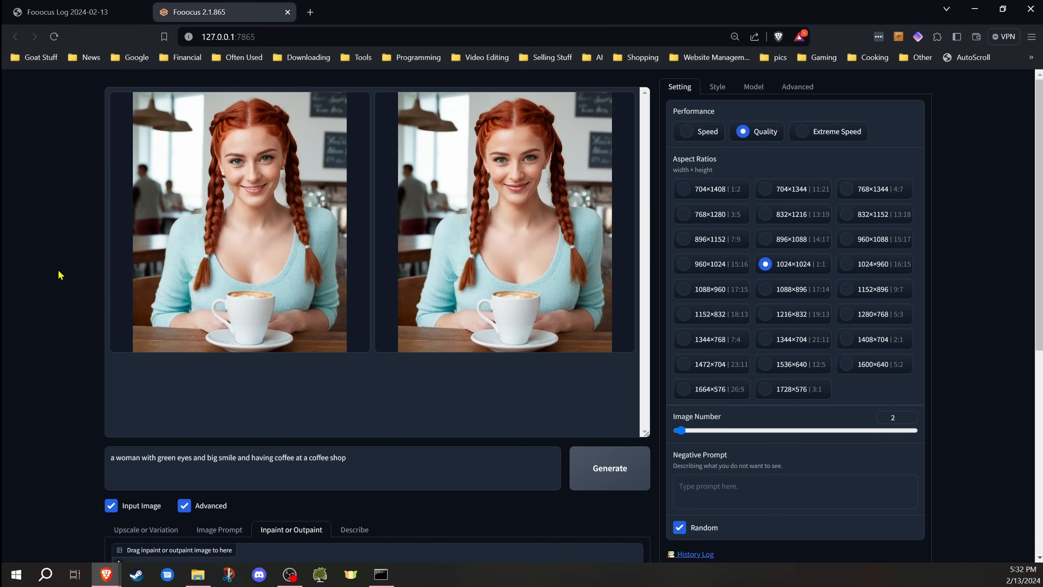
{"action": "scroll", "coordinate": [57, 275], "scroll_direction": "down", "scroll_amount": 5}
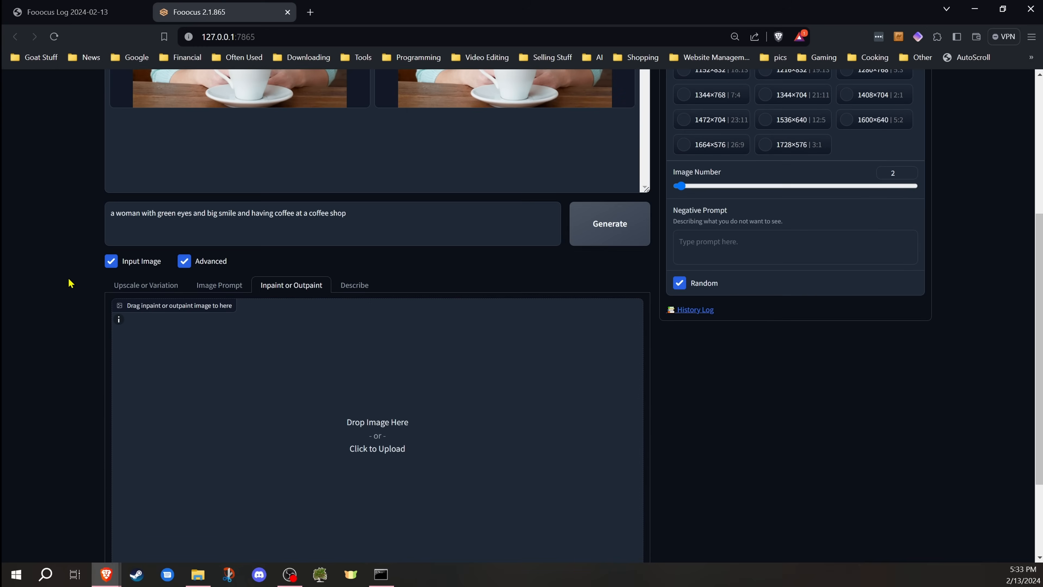
Raise the first FaceSwap image's Stop At to 0.954 and generate two new images
{"action": "left_click", "coordinate": [217, 288]}
{"action": "scroll", "coordinate": [161, 324], "scroll_direction": "down", "scroll_amount": 2}
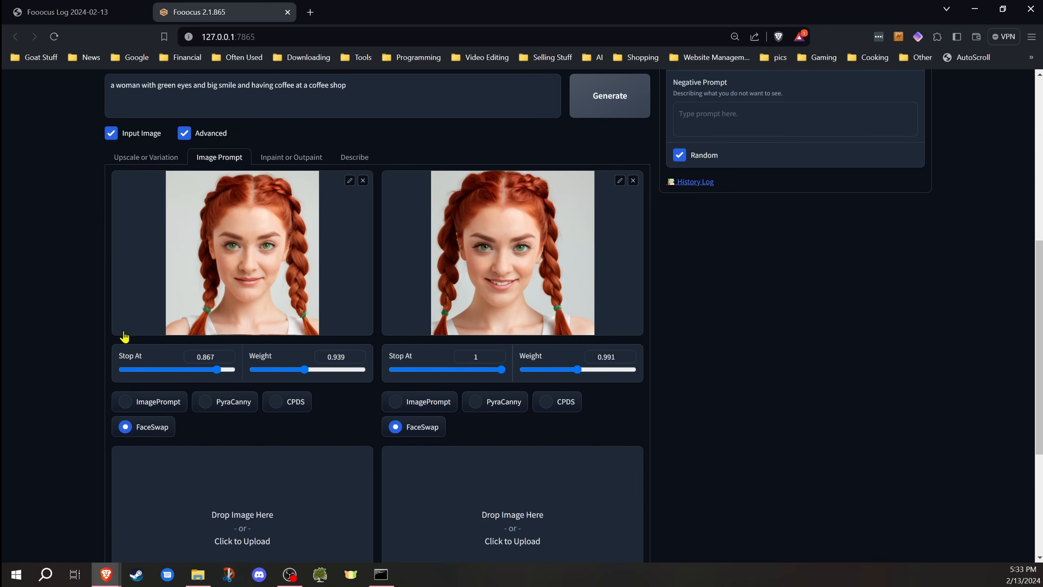
{"action": "left_click_drag", "start_coordinate": [215, 371], "coordinate": [225, 370]}
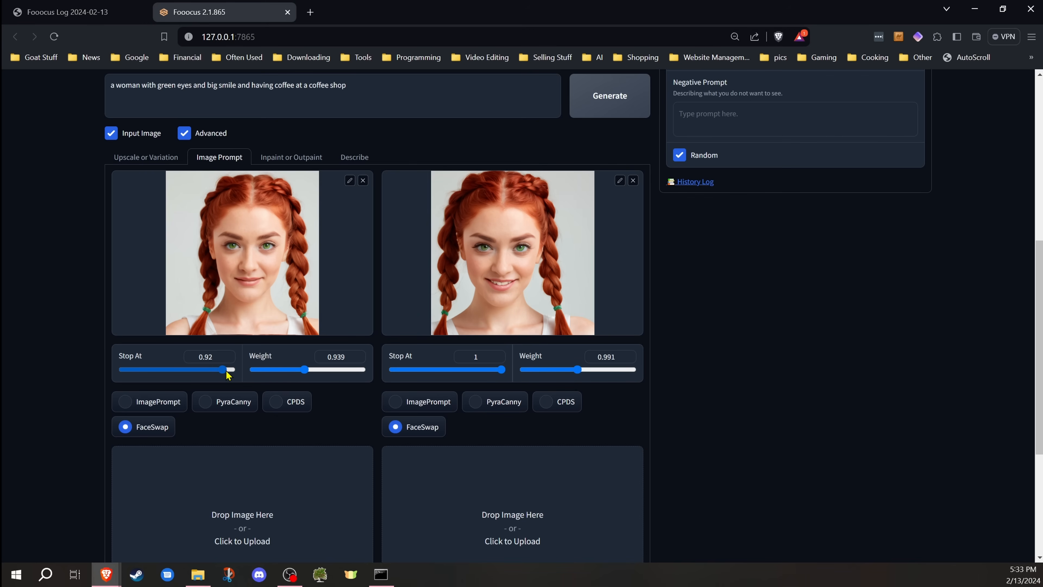
{"action": "left_click", "coordinate": [229, 370]}
{"action": "scroll", "coordinate": [73, 277], "scroll_direction": "up", "scroll_amount": 6}
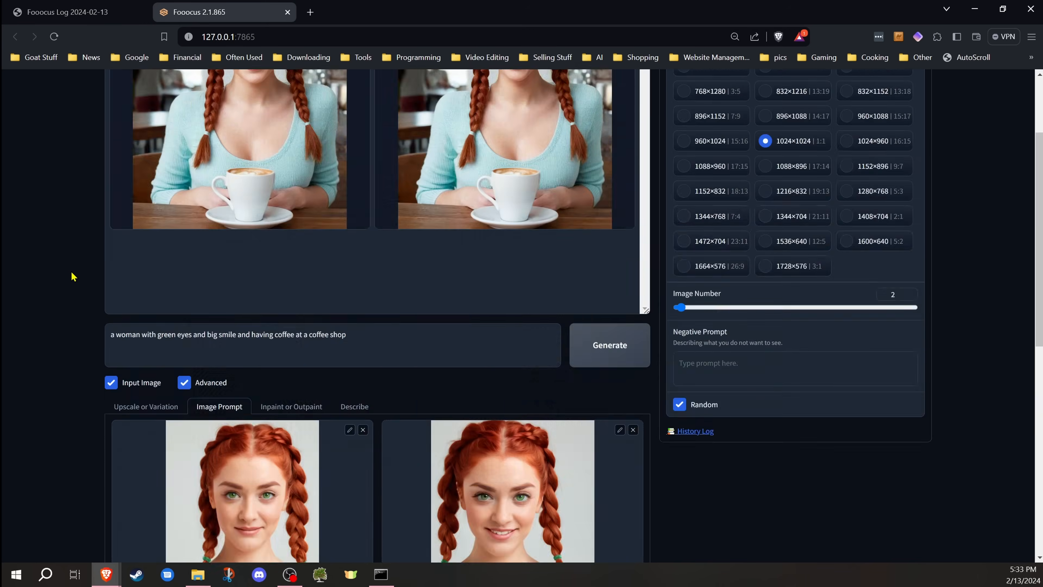
{"action": "scroll", "coordinate": [73, 277], "scroll_direction": "up", "scroll_amount": 3}
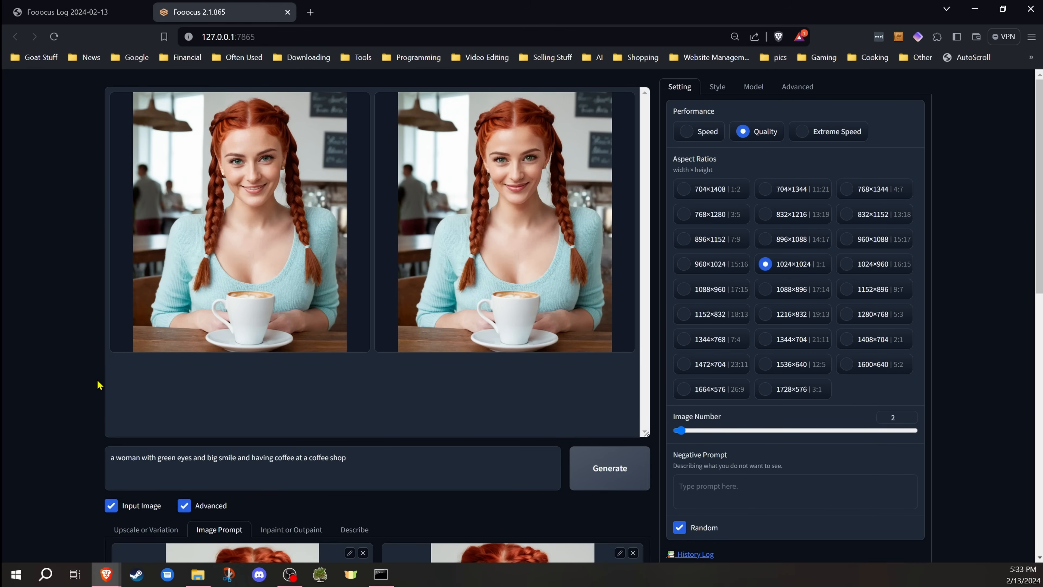
{"action": "left_click", "coordinate": [611, 472]}
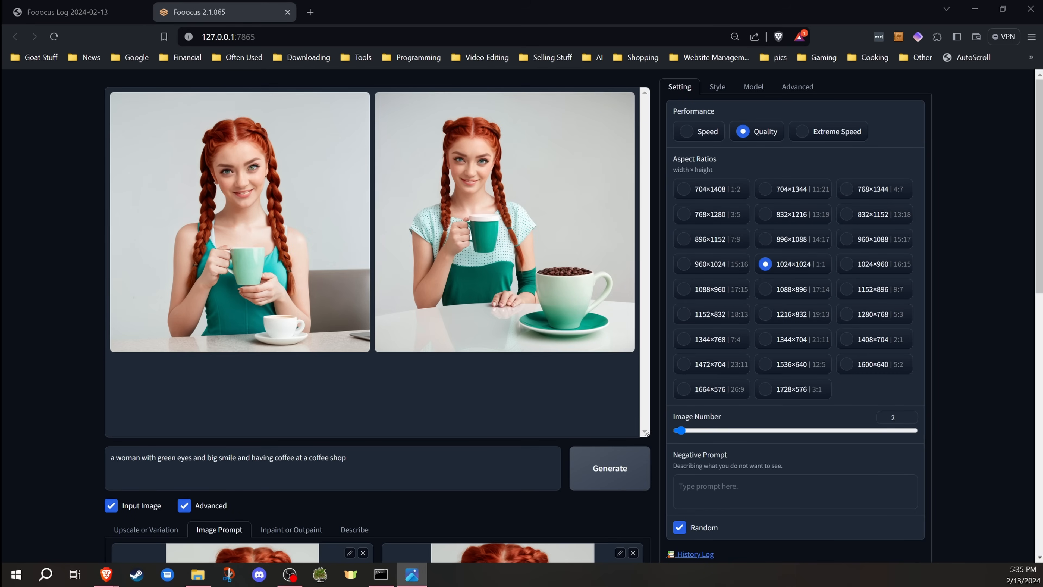
Inspect the face, hands and mugs up close in both newly generated coffee images
{"action": "scroll", "coordinate": [378, 200], "scroll_direction": "up", "scroll_amount": 4}
{"action": "scroll", "coordinate": [378, 201], "scroll_direction": "up", "scroll_amount": 3}
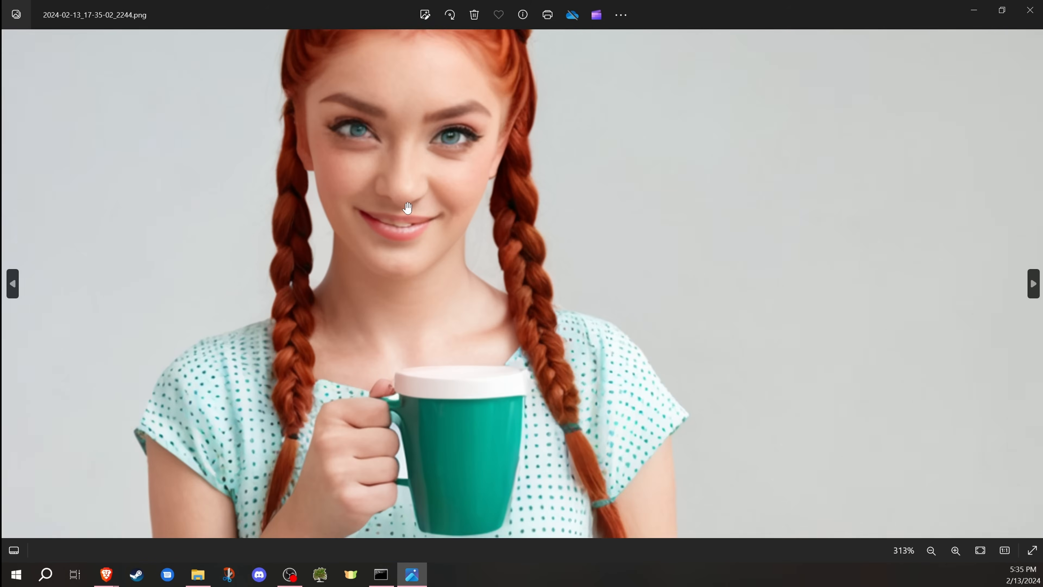
{"action": "scroll", "coordinate": [466, 324], "scroll_direction": "down", "scroll_amount": 2}
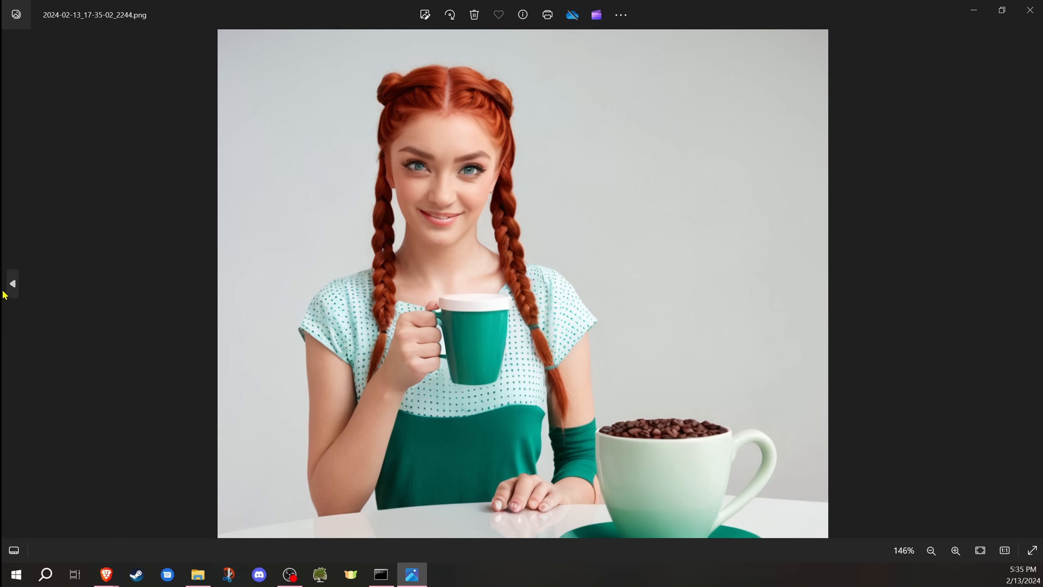
{"action": "left_click", "coordinate": [14, 288]}
{"action": "scroll", "coordinate": [499, 401], "scroll_direction": "up", "scroll_amount": 4}
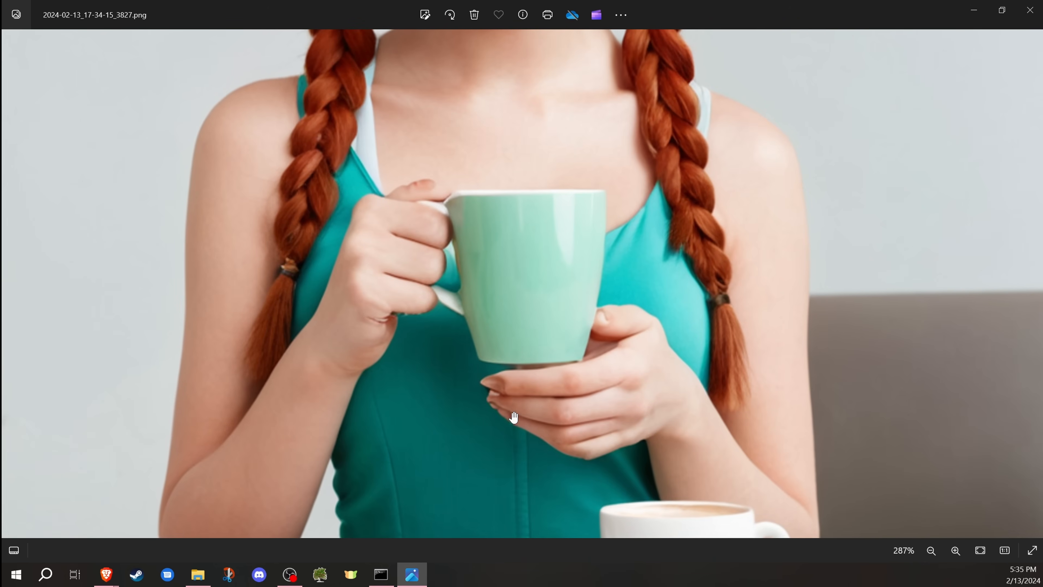
{"action": "scroll", "coordinate": [501, 398], "scroll_direction": "down", "scroll_amount": 4}
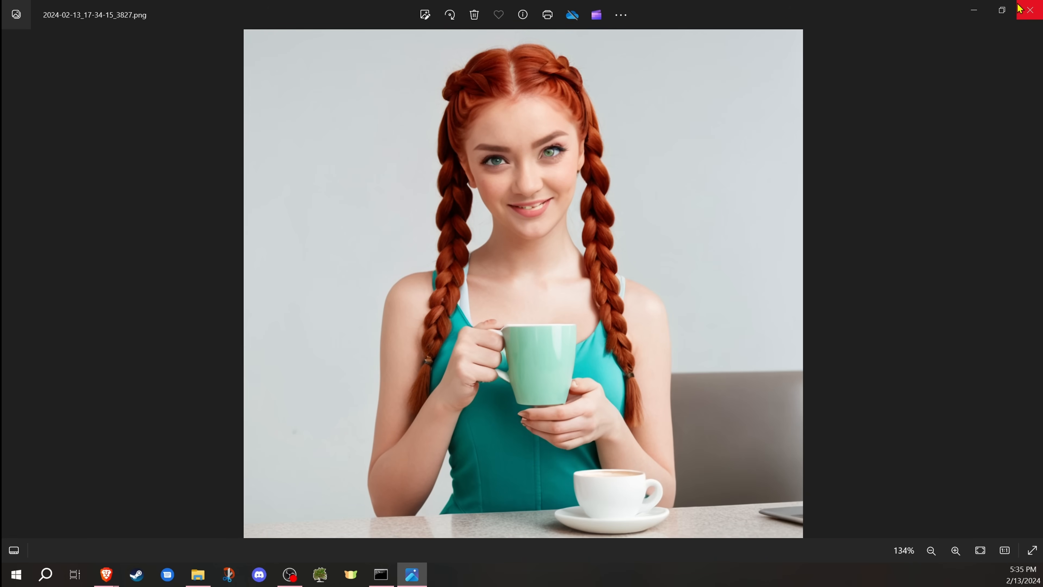
{"action": "left_click", "coordinate": [1031, 10]}
Lower the first FaceSwap to Stop At 0.883 and Weight 0.713, the second to Stop At 0.874 and Weight 0.742, and generate new images
{"action": "scroll", "coordinate": [81, 291], "scroll_direction": "down", "scroll_amount": 5}
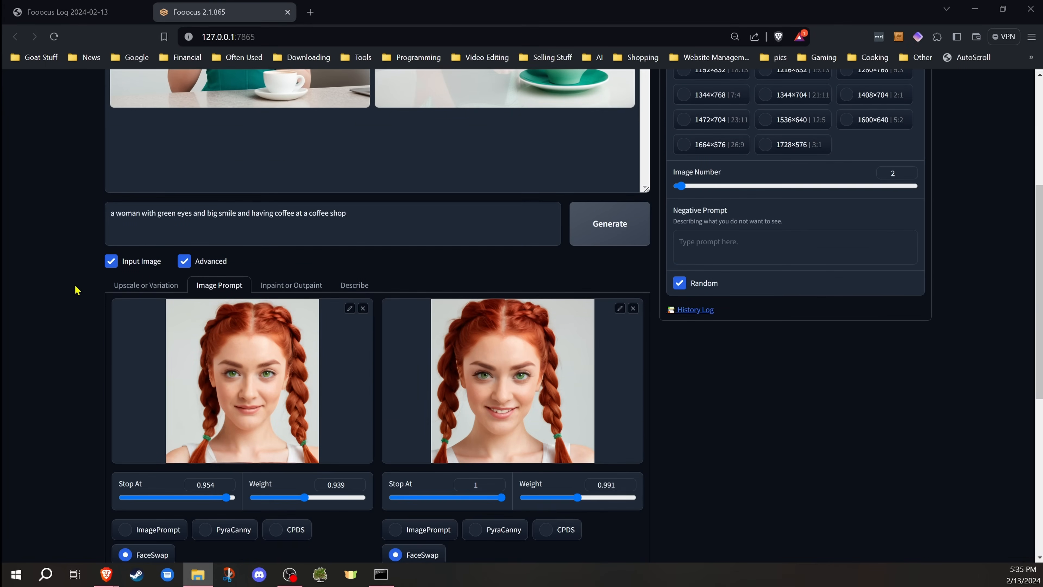
{"action": "scroll", "coordinate": [70, 357], "scroll_direction": "down", "scroll_amount": 1}
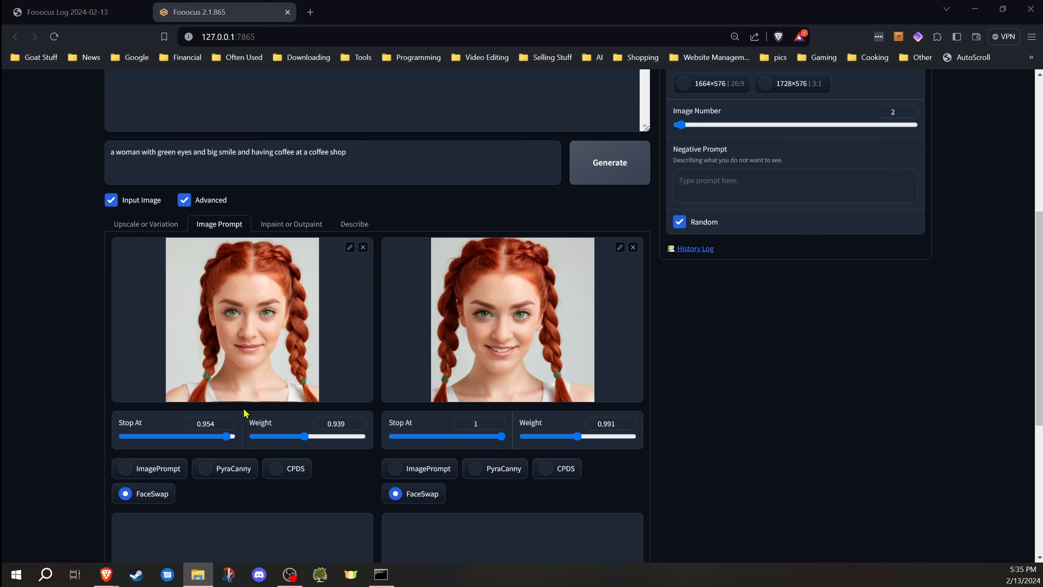
{"action": "left_click", "coordinate": [220, 439]}
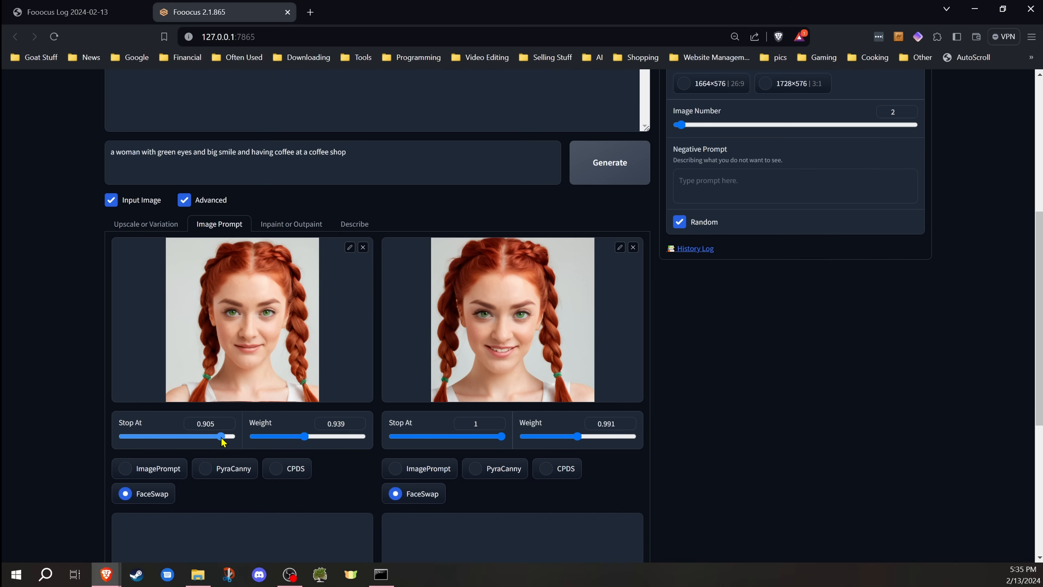
{"action": "left_click_drag", "start_coordinate": [222, 438], "coordinate": [219, 438]}
{"action": "left_click_drag", "start_coordinate": [300, 437], "coordinate": [293, 437]}
{"action": "left_click", "coordinate": [564, 437]}
{"action": "left_click", "coordinate": [487, 437]}
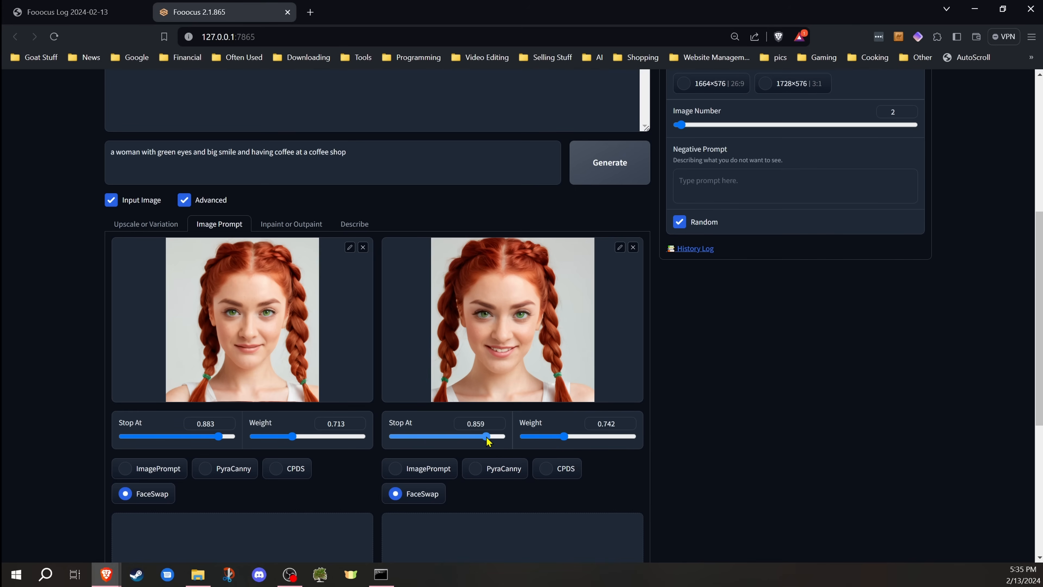
{"action": "scroll", "coordinate": [74, 397], "scroll_direction": "up", "scroll_amount": 5}
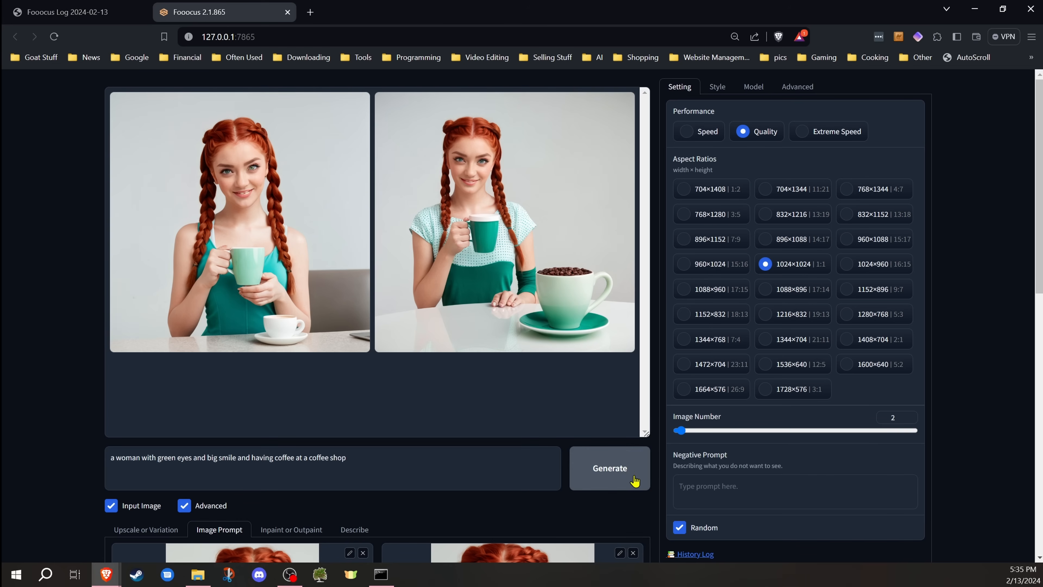
{"action": "left_click", "coordinate": [617, 471]}
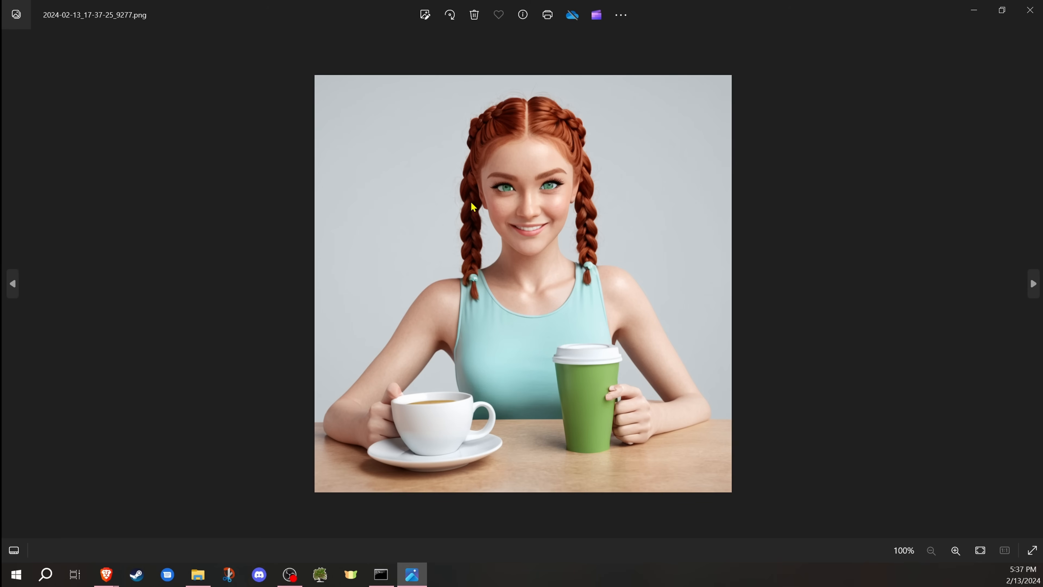
Compare the facial details of the two images generated with the reduced FaceSwap settings
{"action": "scroll", "coordinate": [473, 208], "scroll_direction": "up", "scroll_amount": 5}
{"action": "scroll", "coordinate": [503, 196], "scroll_direction": "down", "scroll_amount": 2}
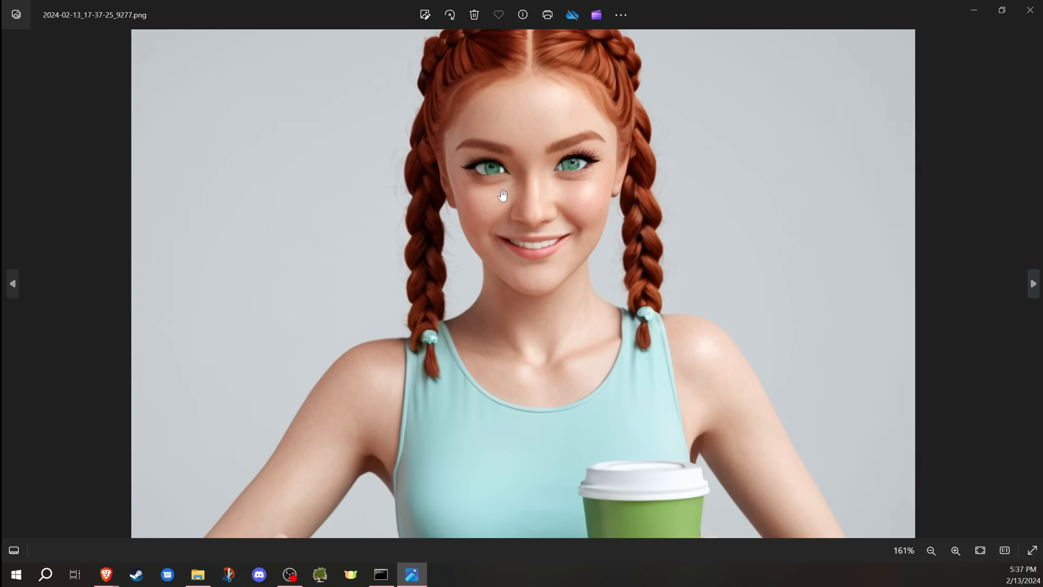
{"action": "scroll", "coordinate": [502, 196], "scroll_direction": "down", "scroll_amount": 3}
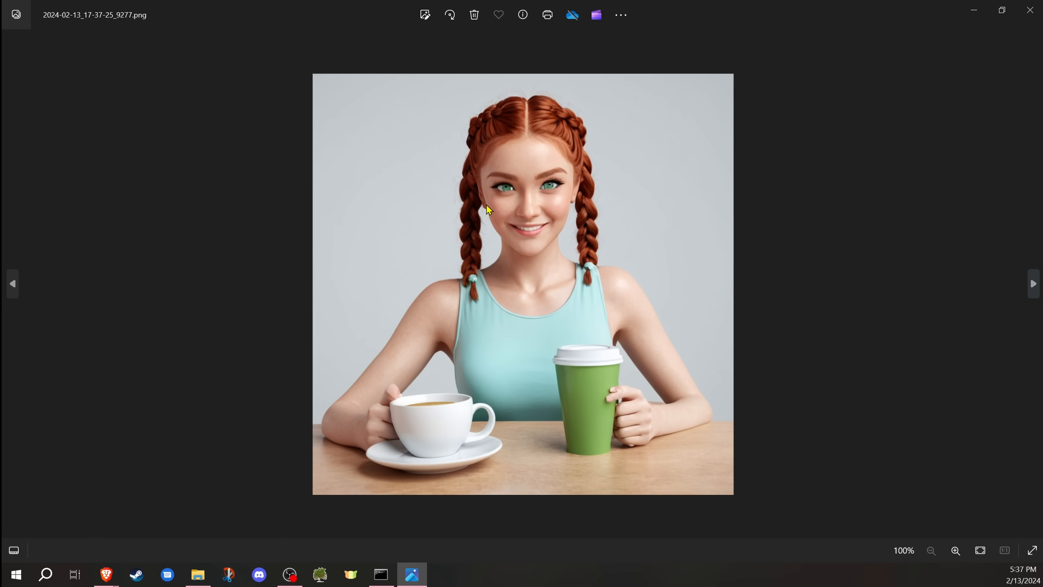
{"action": "left_click", "coordinate": [17, 288]}
{"action": "scroll", "coordinate": [532, 296], "scroll_direction": "up", "scroll_amount": 5}
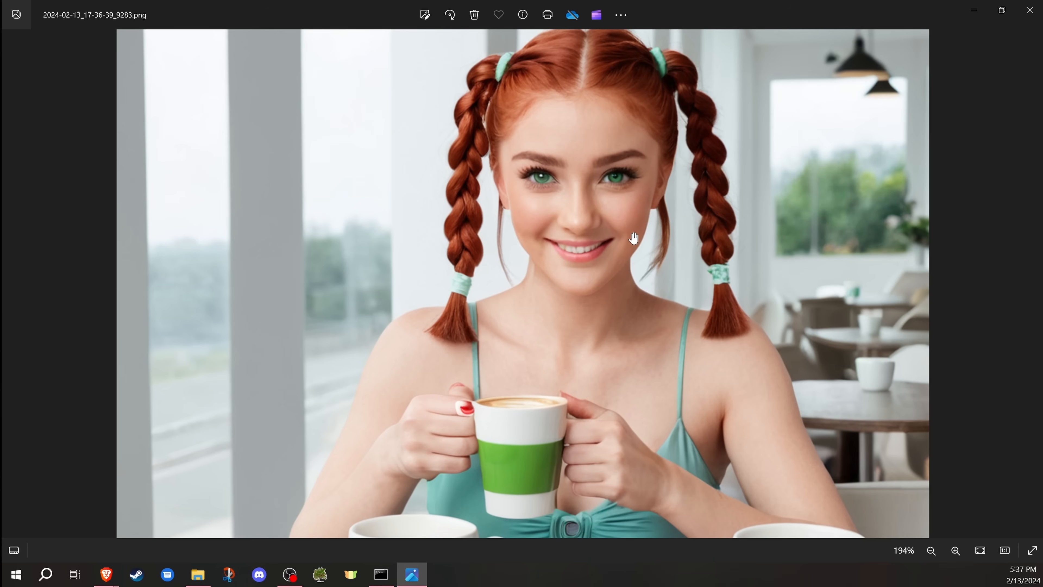
{"action": "scroll", "coordinate": [633, 238], "scroll_direction": "down", "scroll_amount": 3}
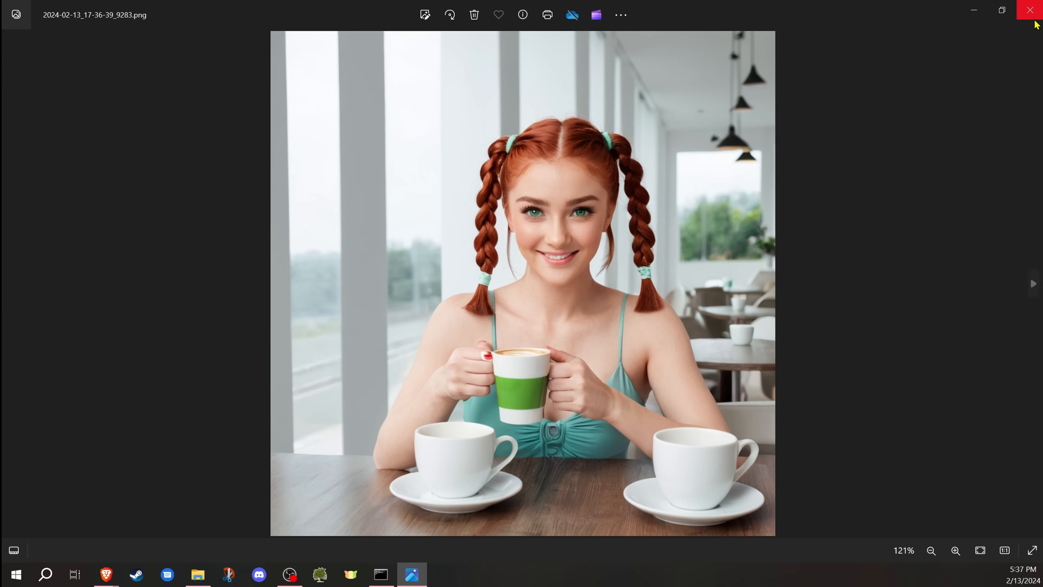
{"action": "left_click", "coordinate": [1030, 11]}
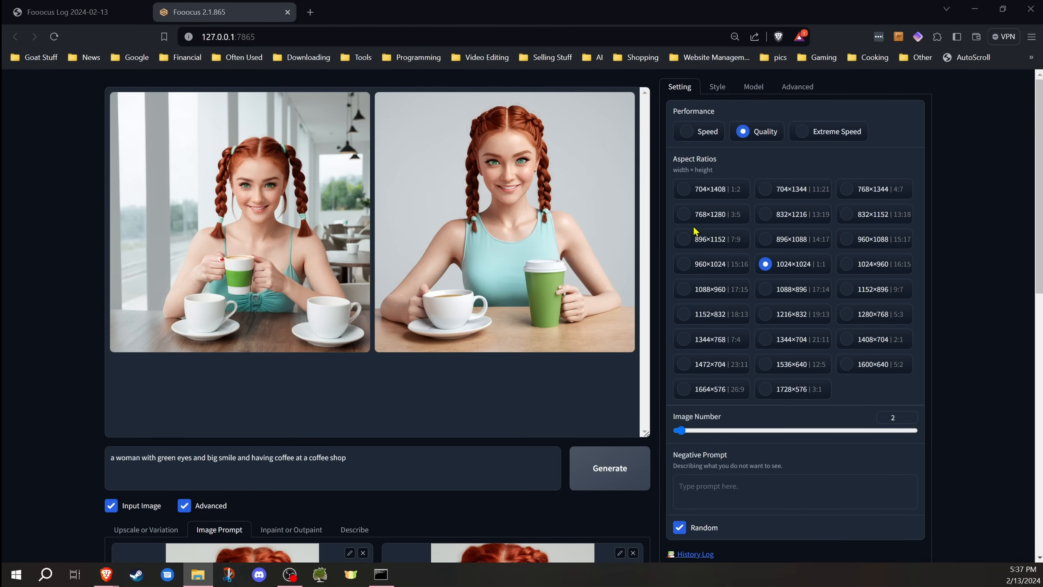
Check the selected Adorable 3D Character style and the current FaceSwap Stop At and Weight settings
{"action": "left_click", "coordinate": [719, 87]}
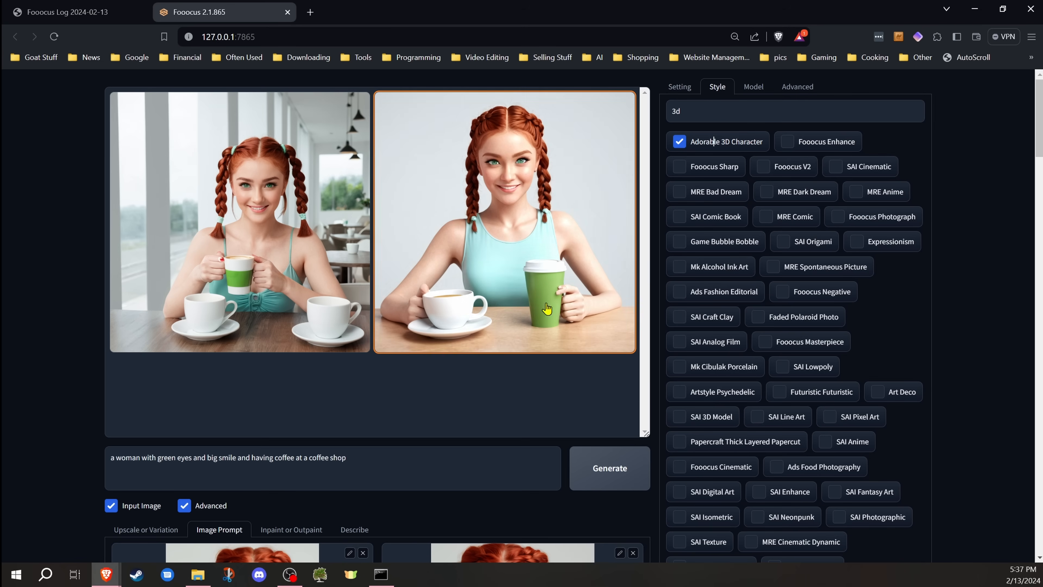
{"action": "scroll", "coordinate": [389, 432], "scroll_direction": "down", "scroll_amount": 1}
{"action": "scroll", "coordinate": [389, 432], "scroll_direction": "down", "scroll_amount": 5}
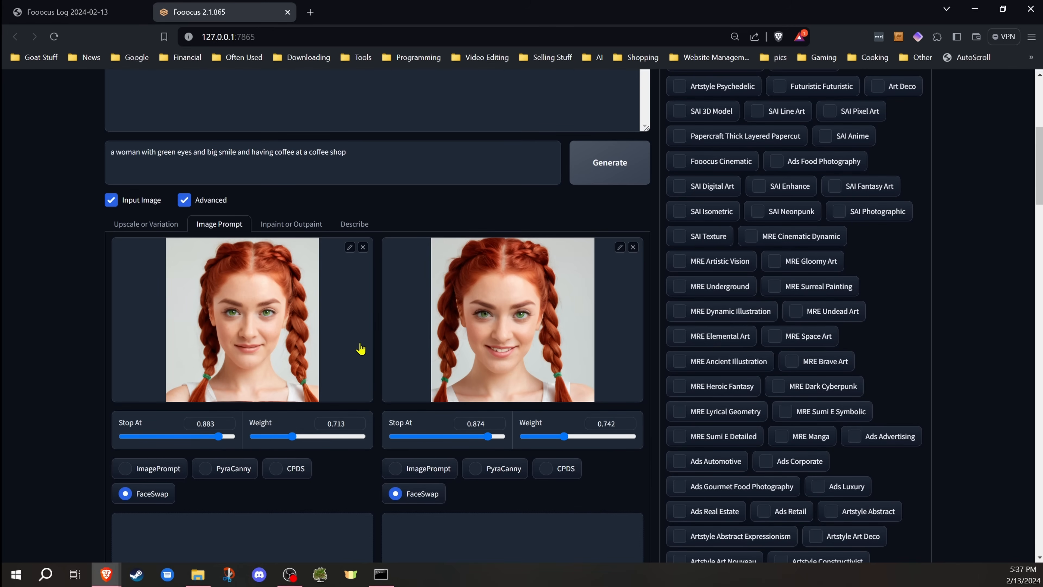
{"action": "scroll", "coordinate": [716, 352], "scroll_direction": "up", "scroll_amount": 6}
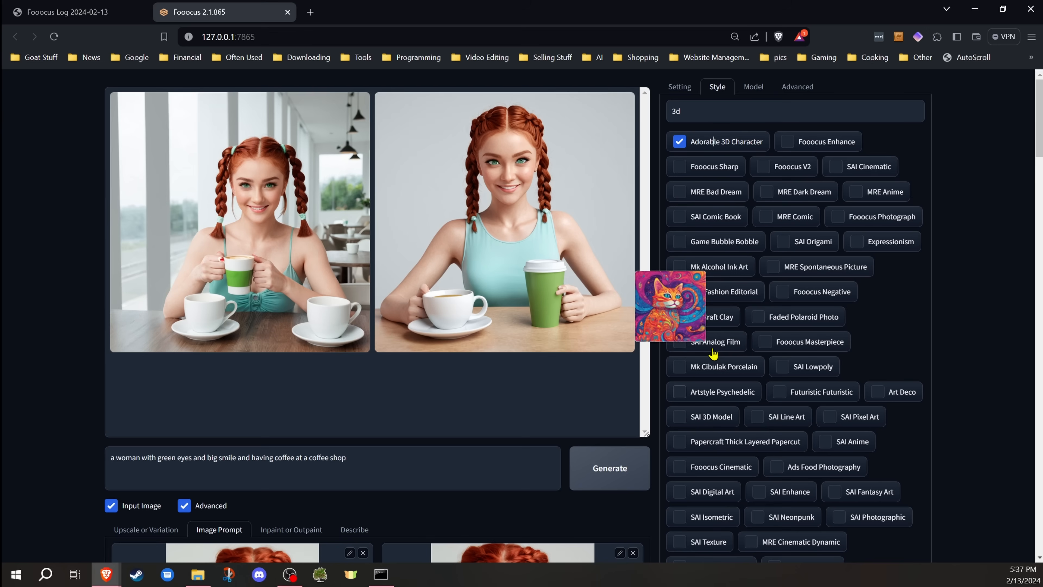
{"action": "mouse_move", "coordinate": [686, 144]}
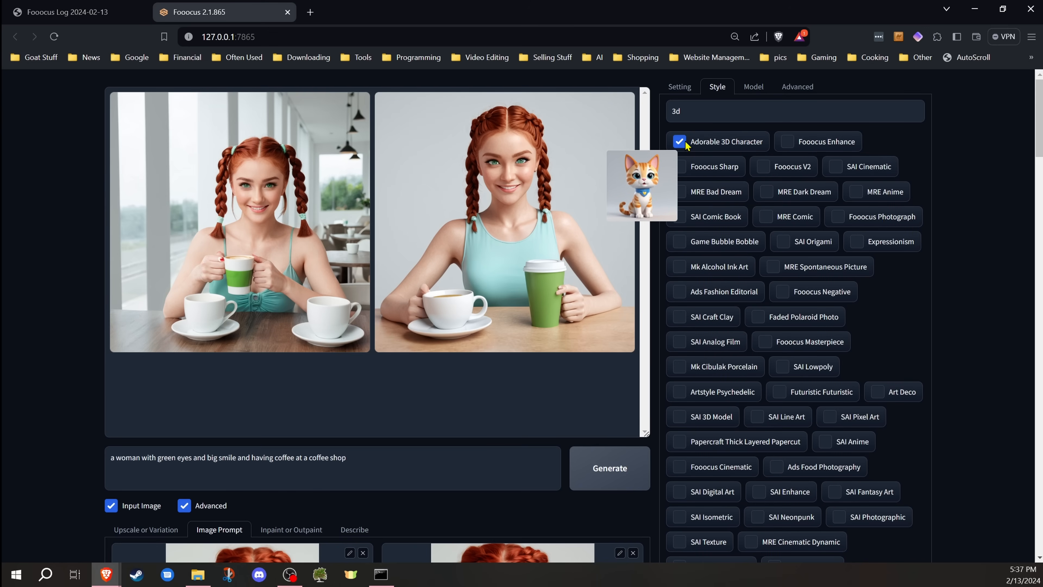
Switch the base model to animaPencilXL_v100.safetensors and set LoRA 1 to None
{"action": "left_click", "coordinate": [753, 87]}
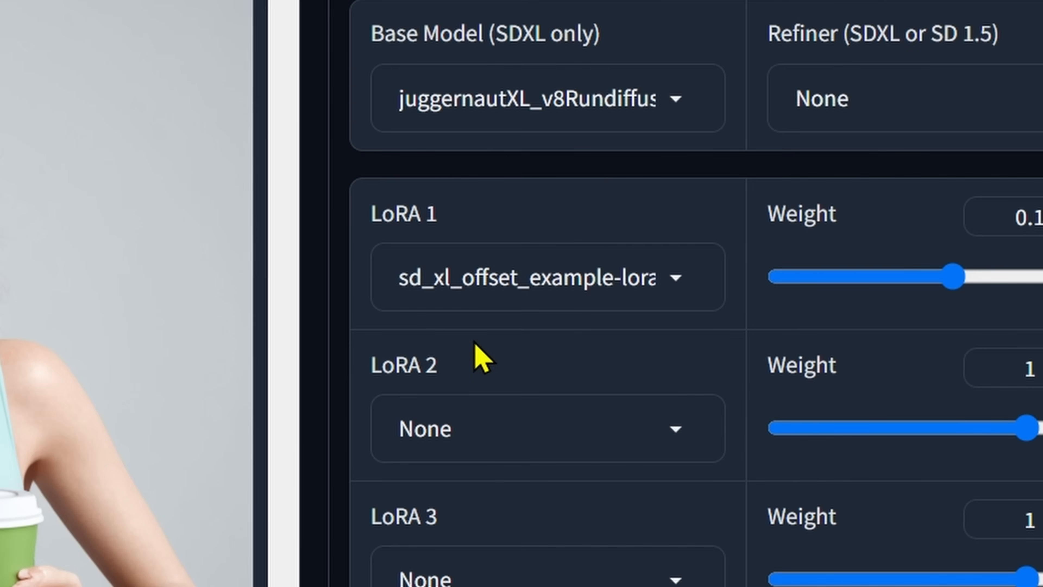
{"action": "left_click", "coordinate": [522, 95]}
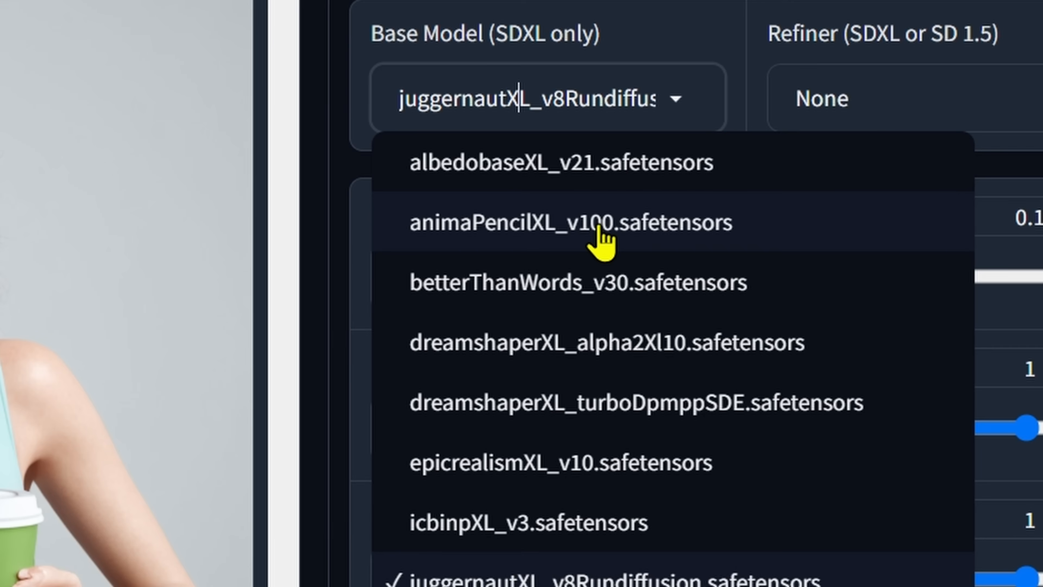
{"action": "left_click", "coordinate": [577, 224]}
{"action": "left_click", "coordinate": [591, 295]}
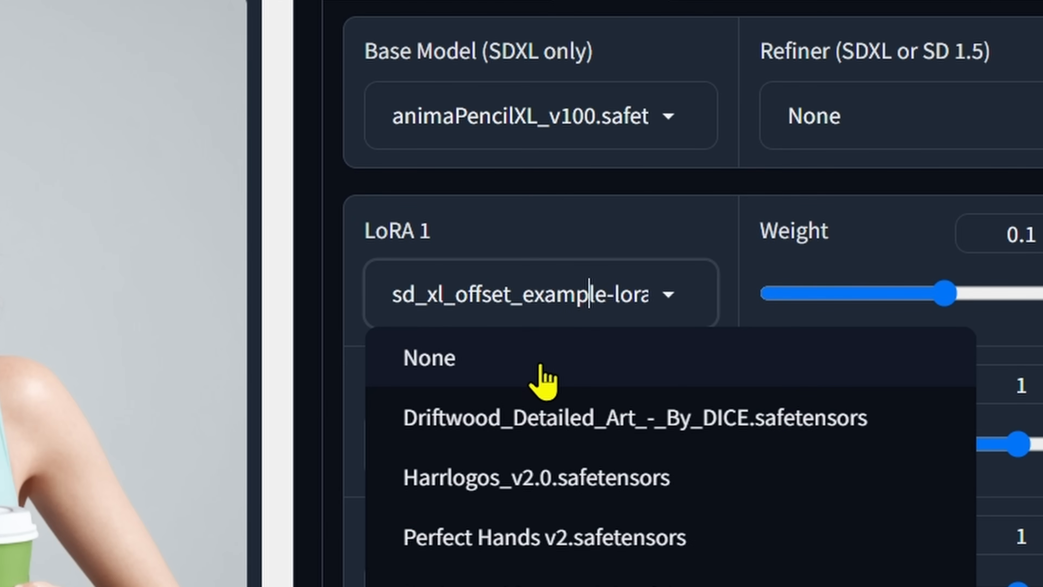
{"action": "left_click", "coordinate": [540, 378]}
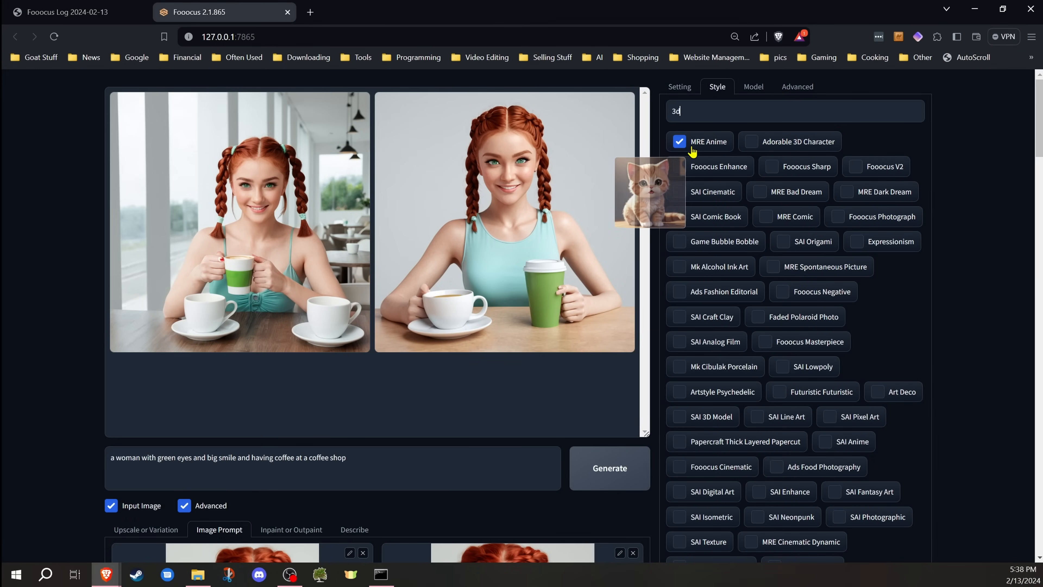
Raise the first FaceSwap to Stop At 0.943 and Weight 0.939, the second to Stop At 0.935 and Weight 0.938, and generate new images
{"action": "left_click", "coordinate": [681, 88]}
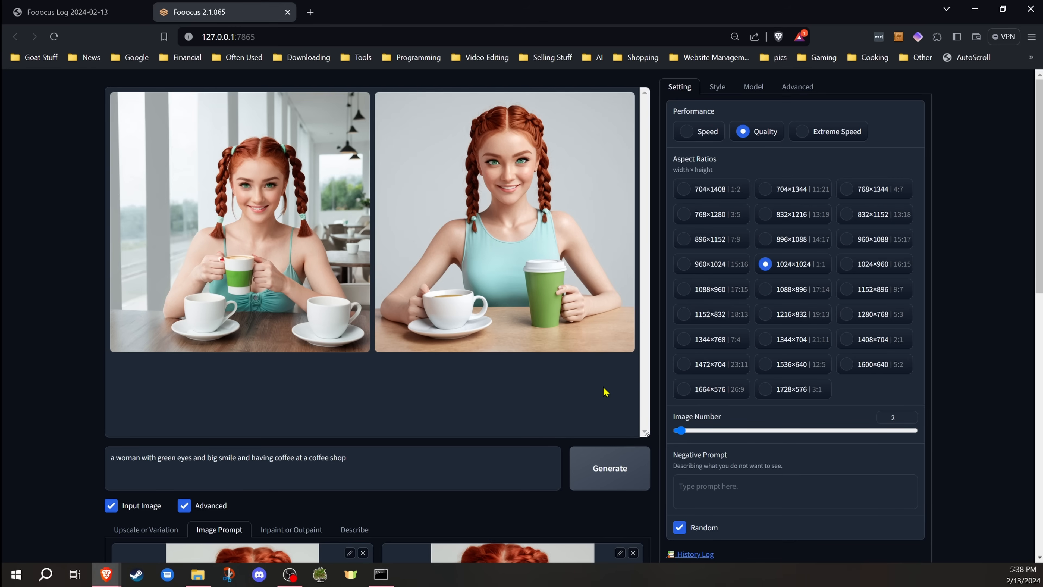
{"action": "scroll", "coordinate": [596, 466], "scroll_direction": "down", "scroll_amount": 7}
{"action": "scroll", "coordinate": [75, 320], "scroll_direction": "up", "scroll_amount": 7}
{"action": "scroll", "coordinate": [84, 335], "scroll_direction": "down", "scroll_amount": 4}
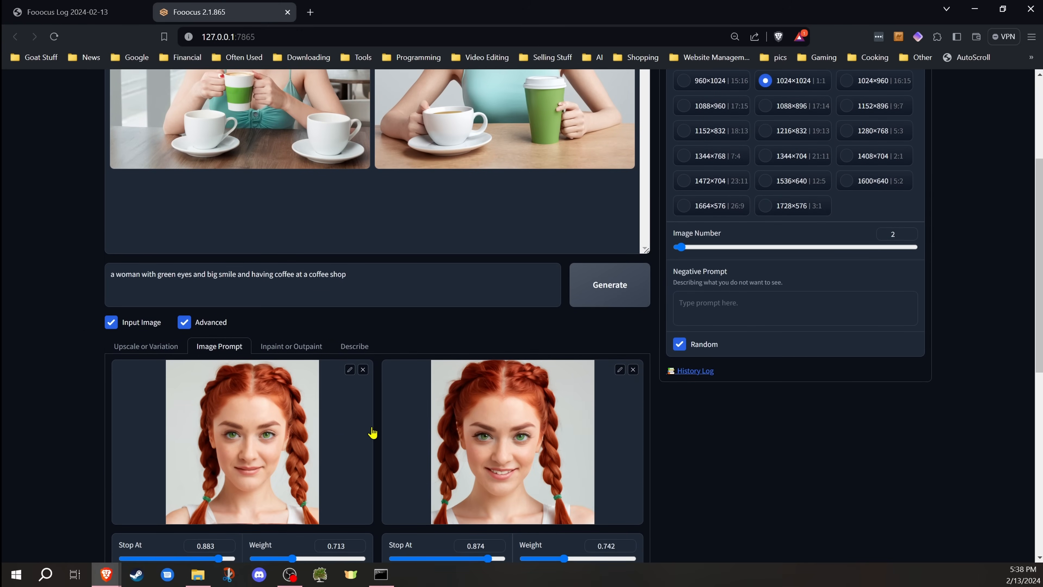
{"action": "scroll", "coordinate": [373, 433], "scroll_direction": "down", "scroll_amount": 3}
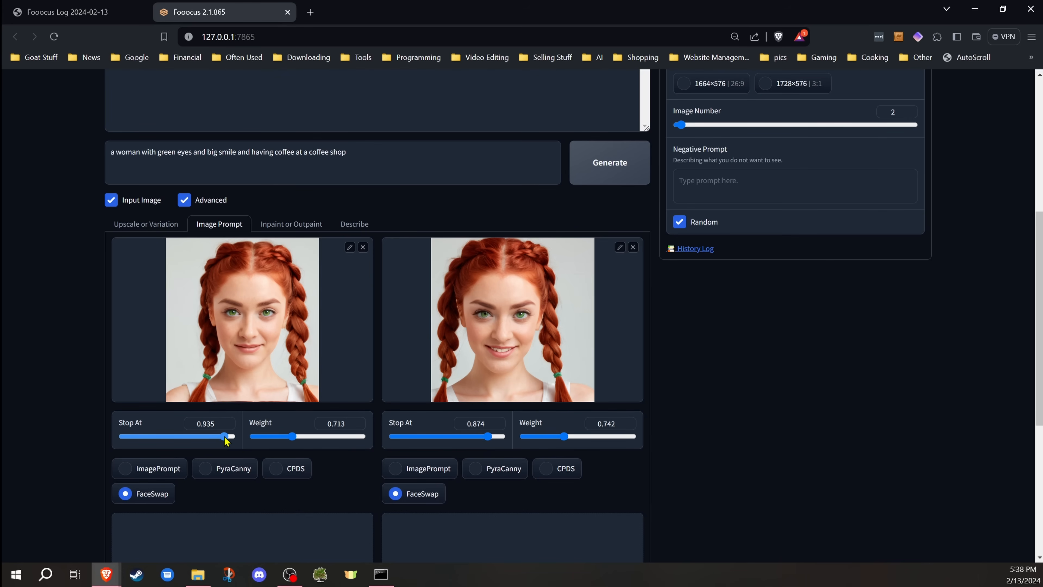
{"action": "left_click_drag", "start_coordinate": [488, 438], "coordinate": [497, 442]}
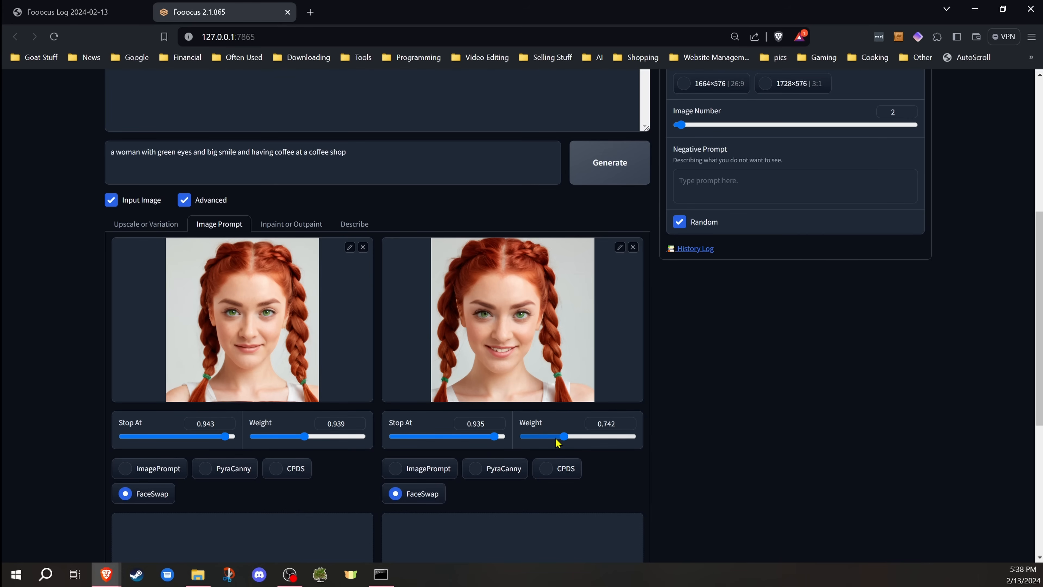
{"action": "left_click_drag", "start_coordinate": [564, 438], "coordinate": [574, 441]}
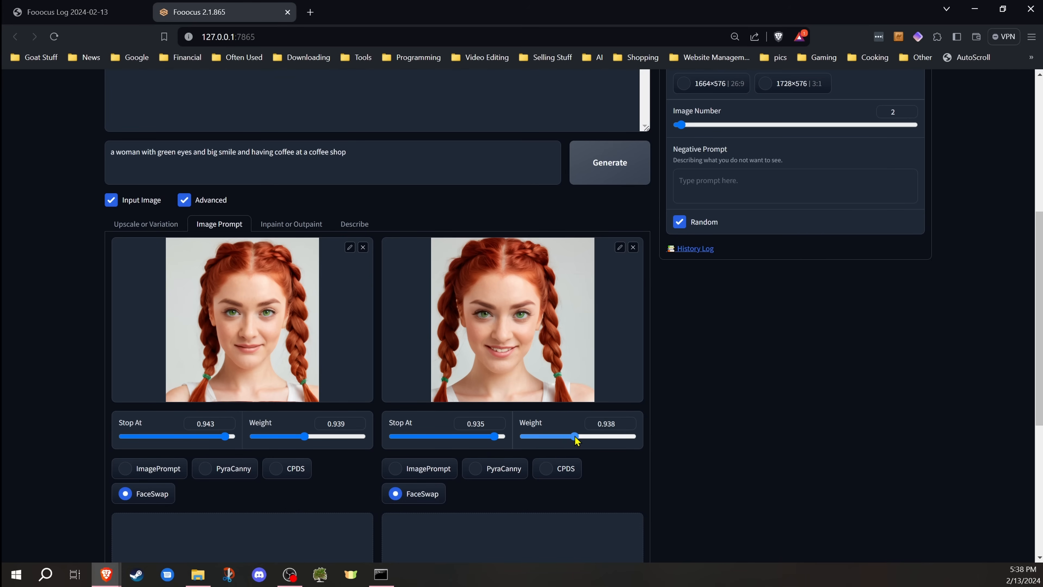
{"action": "scroll", "coordinate": [97, 349], "scroll_direction": "up", "scroll_amount": 7}
{"action": "left_click", "coordinate": [610, 468]}
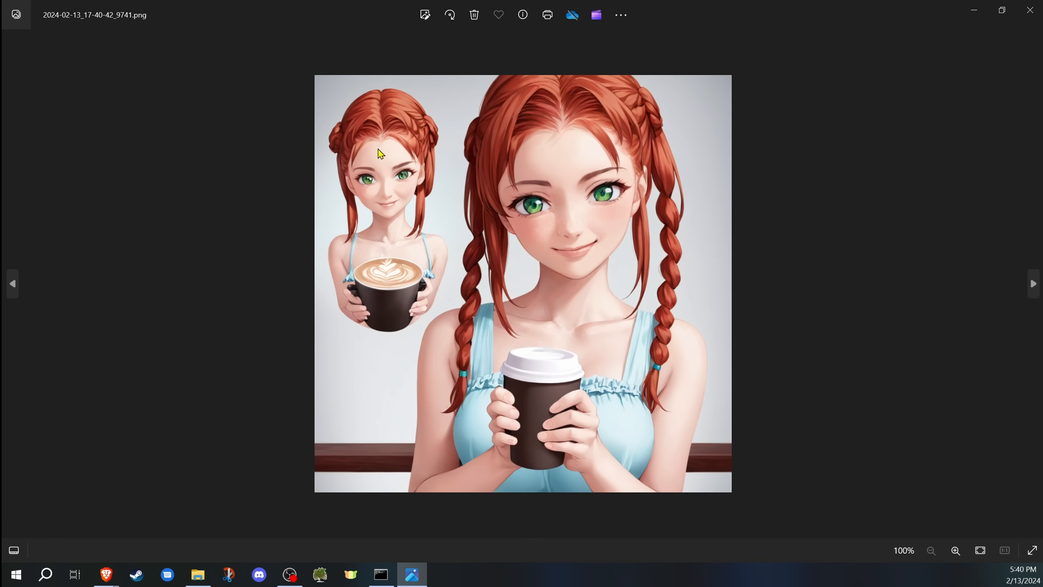
Compare the two anime-style coffee images in the image viewer and close the viewer
{"action": "left_click", "coordinate": [15, 284]}
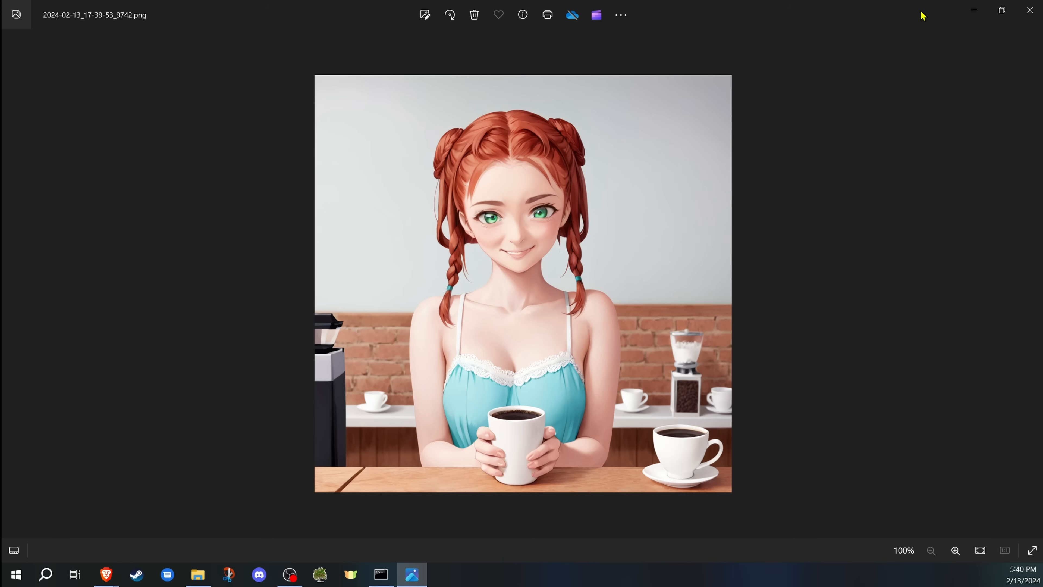
{"action": "left_click", "coordinate": [1034, 288]}
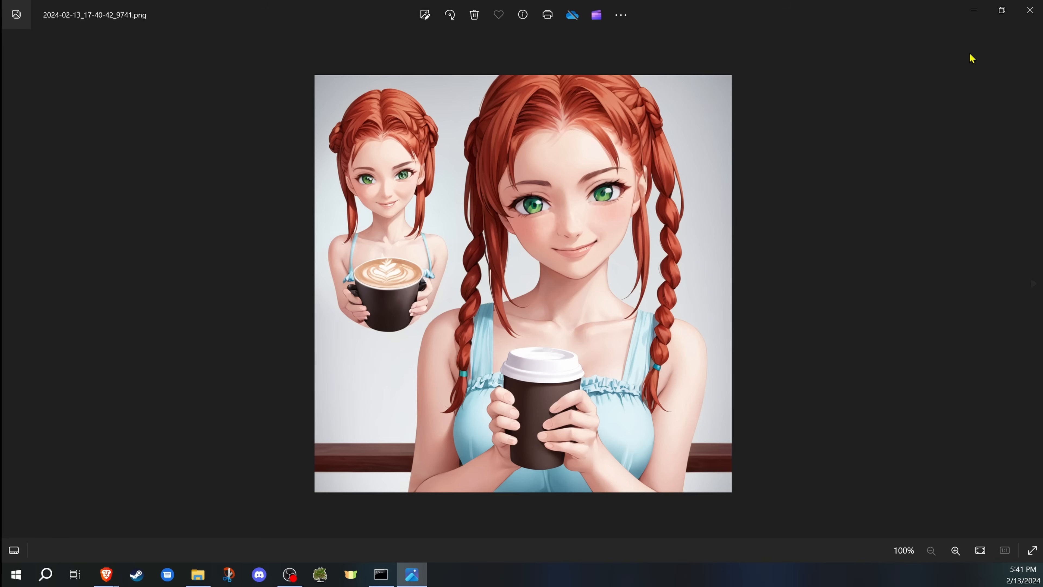
{"action": "left_click", "coordinate": [1030, 10]}
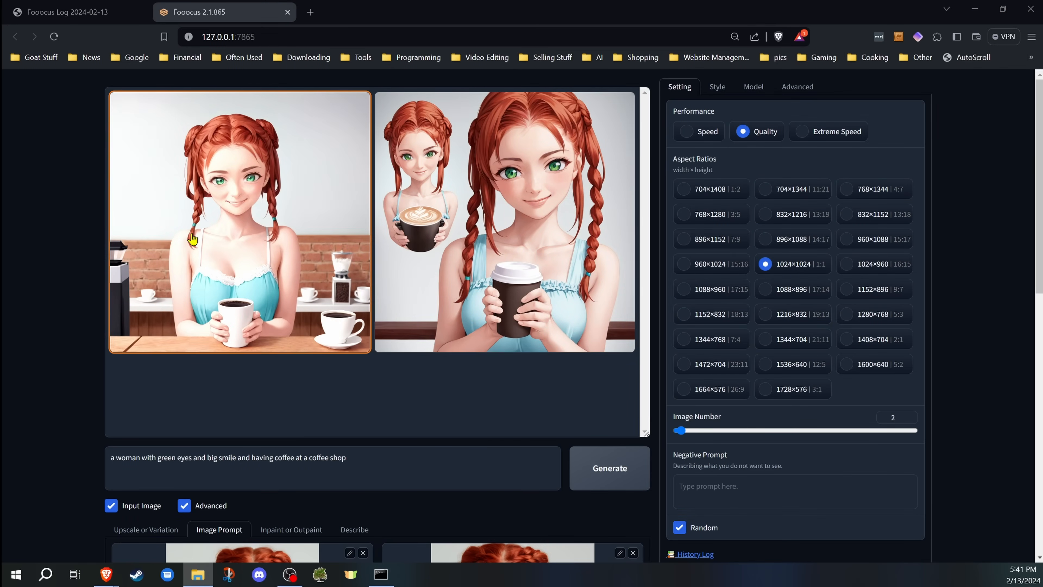
{"action": "scroll", "coordinate": [93, 291], "scroll_direction": "down", "scroll_amount": 7}
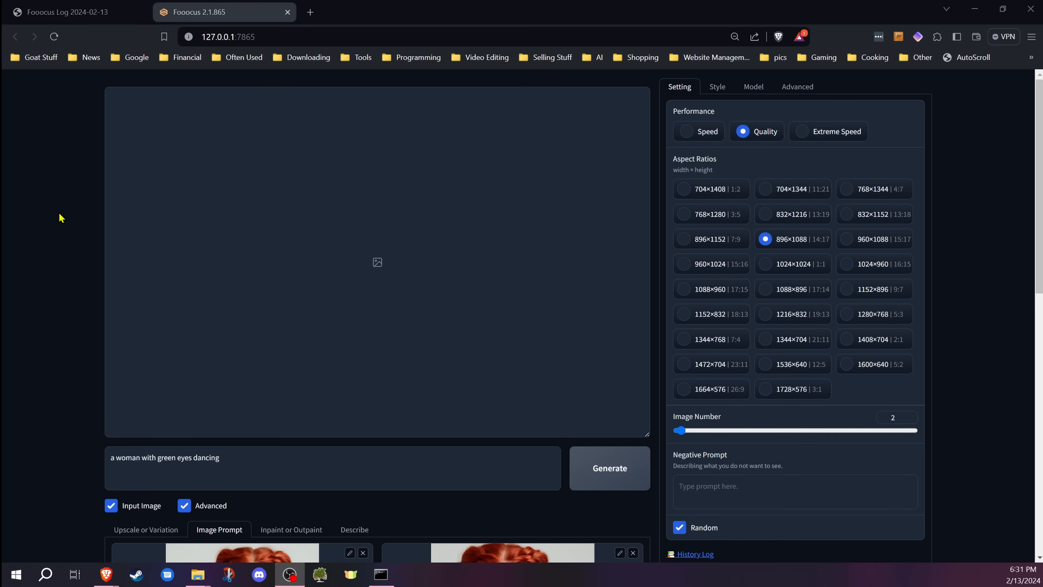
Review the selected style and FaceSwap settings, and generate Adorable 3D Character images from the prompt "a woman with green eyes dancing"
{"action": "left_click", "coordinate": [718, 87]}
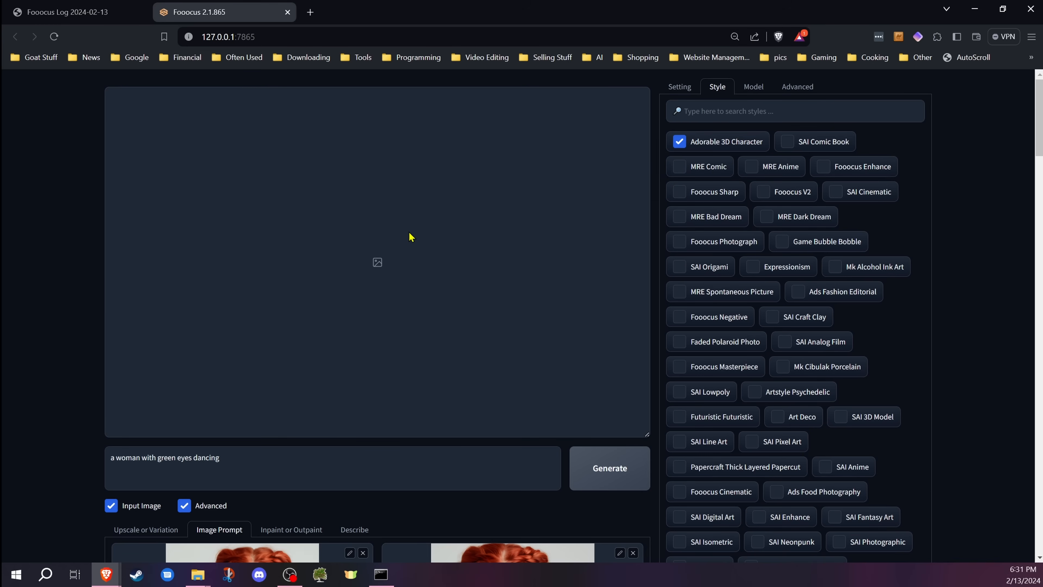
{"action": "scroll", "coordinate": [102, 305], "scroll_direction": "down", "scroll_amount": 5}
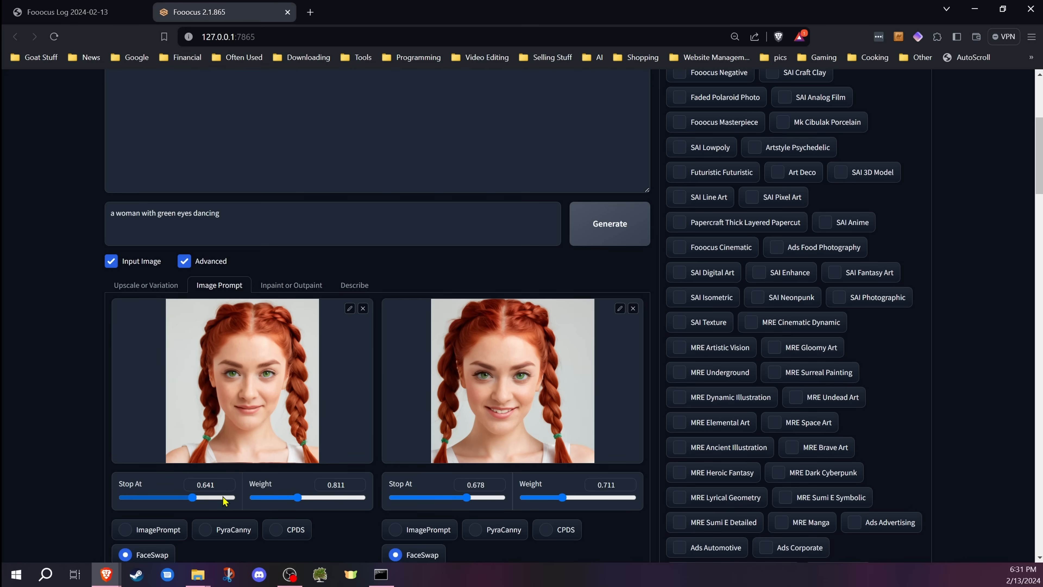
{"action": "scroll", "coordinate": [94, 442], "scroll_direction": "up", "scroll_amount": 5}
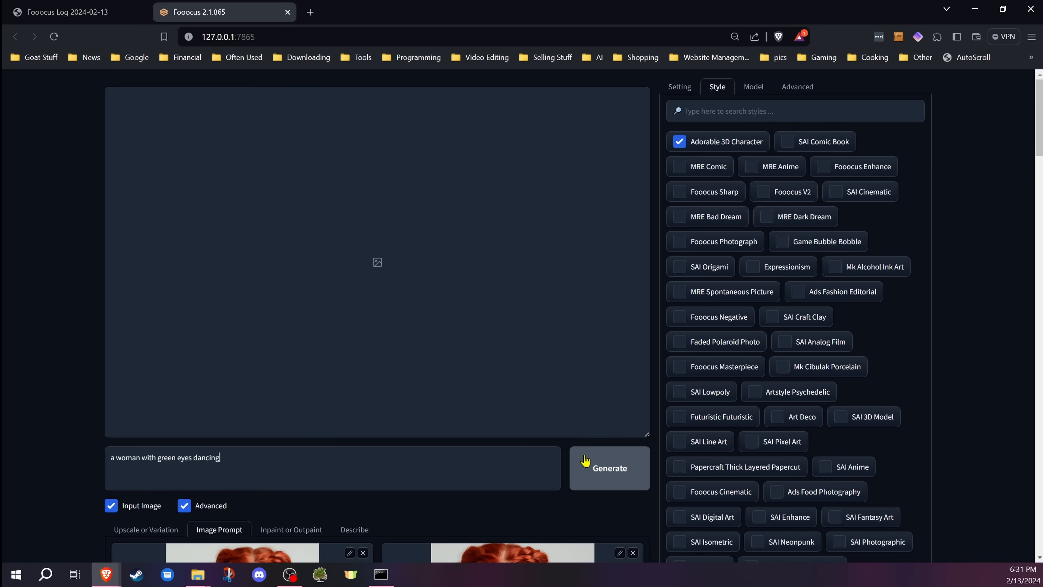
{"action": "left_click", "coordinate": [590, 463]}
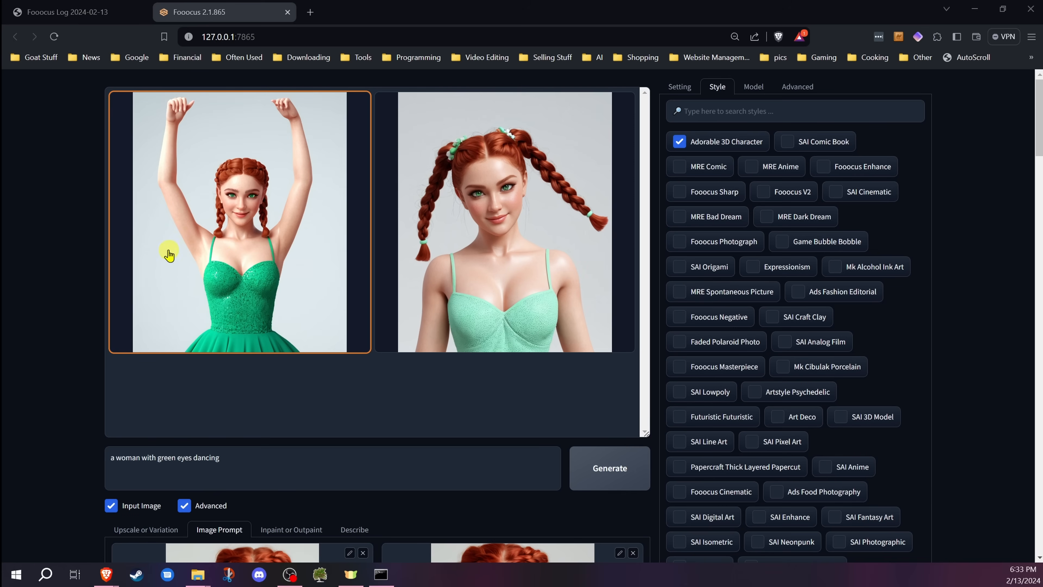
Compare the two generated dancing images at enlarged size and close the enlarged view
{"action": "left_click", "coordinate": [488, 261]}
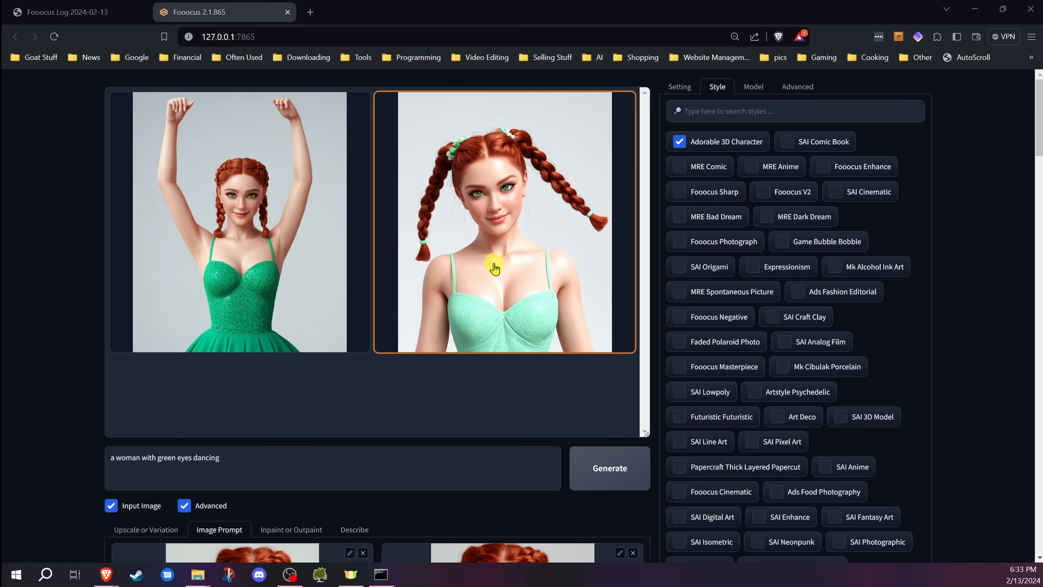
{"action": "left_click", "coordinate": [217, 339]}
{"action": "left_click", "coordinate": [296, 275]}
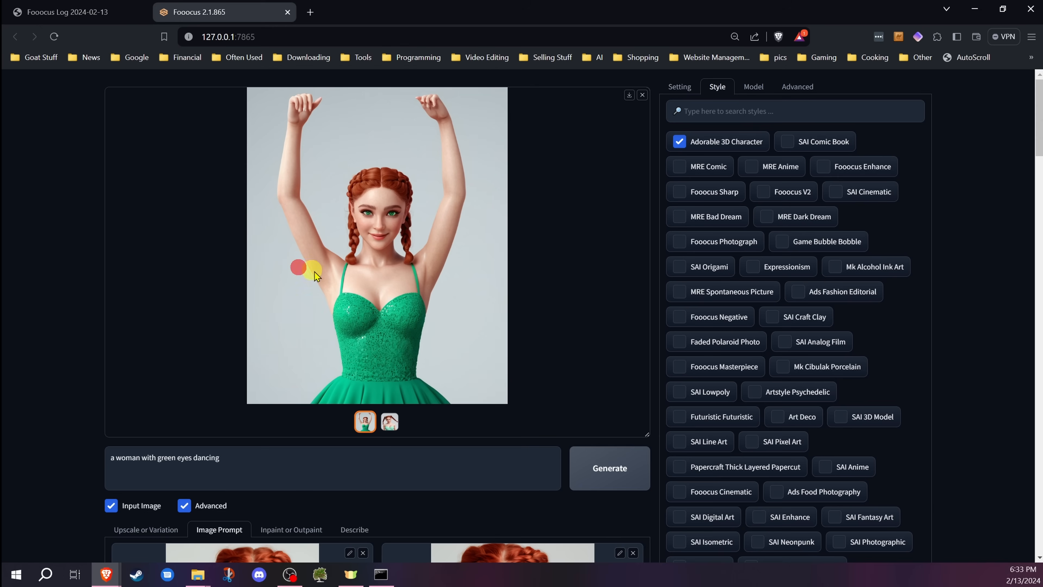
{"action": "left_click", "coordinate": [390, 428]}
{"action": "left_click", "coordinate": [402, 242]}
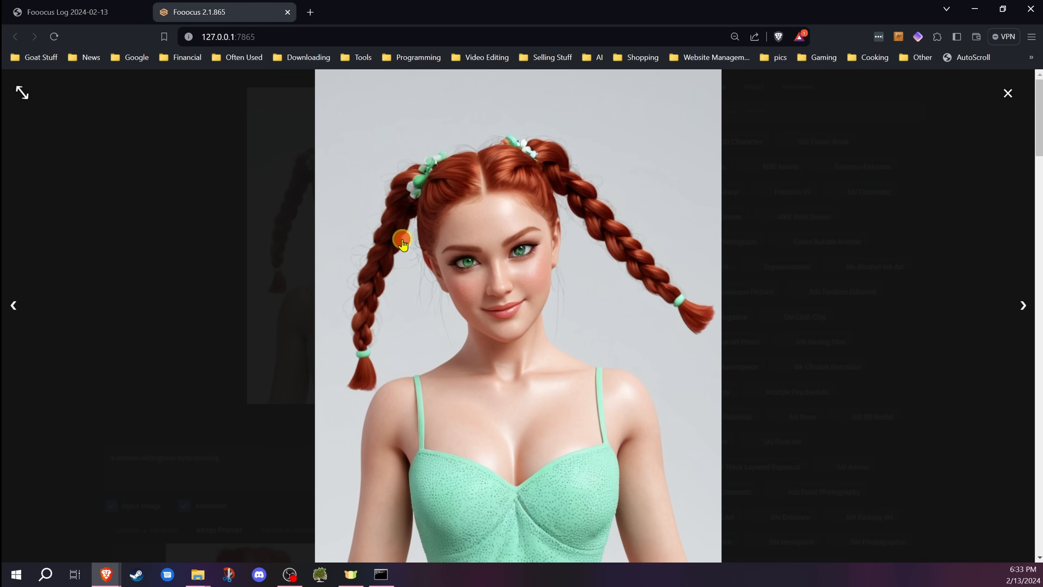
{"action": "left_click", "coordinate": [12, 305]}
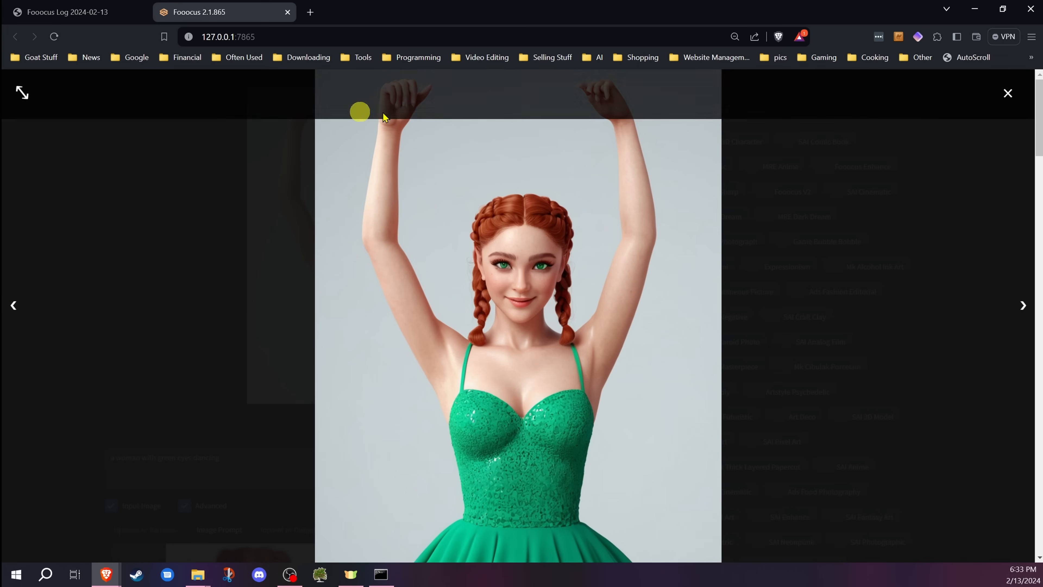
{"action": "left_click", "coordinate": [1007, 88]}
{"action": "scroll", "coordinate": [108, 303], "scroll_direction": "down", "scroll_amount": 6}
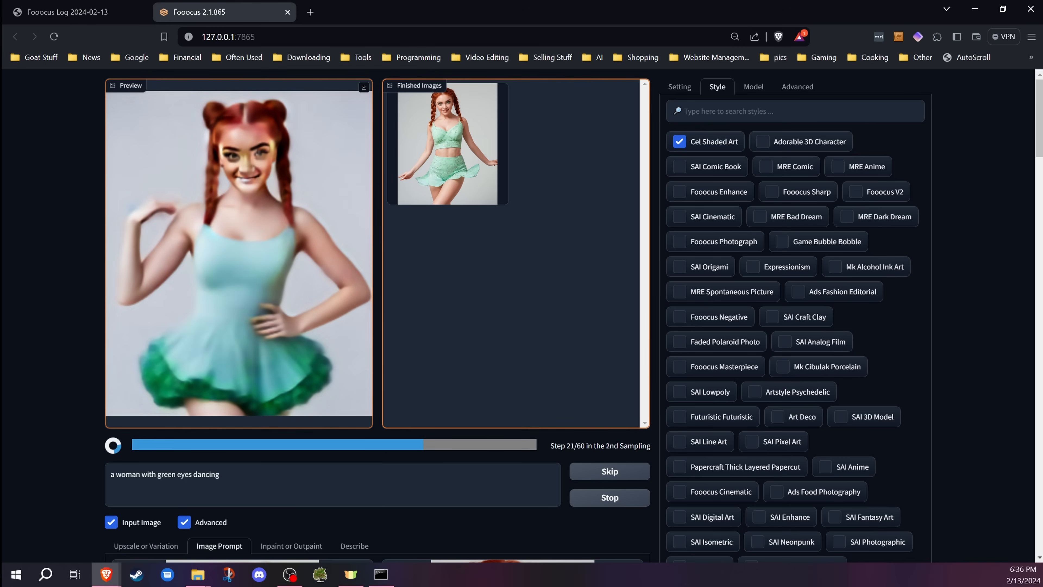
{"action": "key", "text": "alt+Tab"}
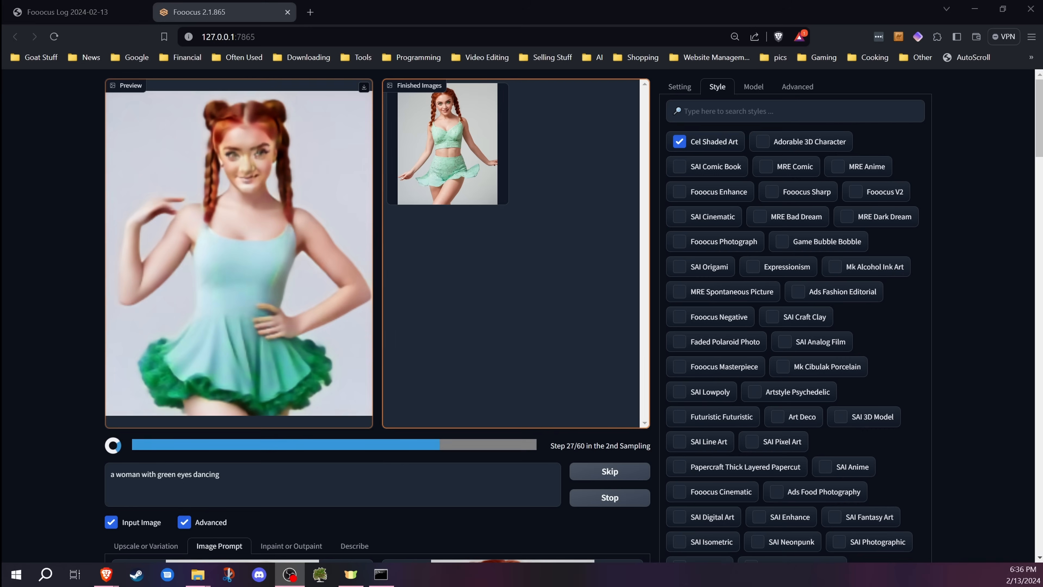